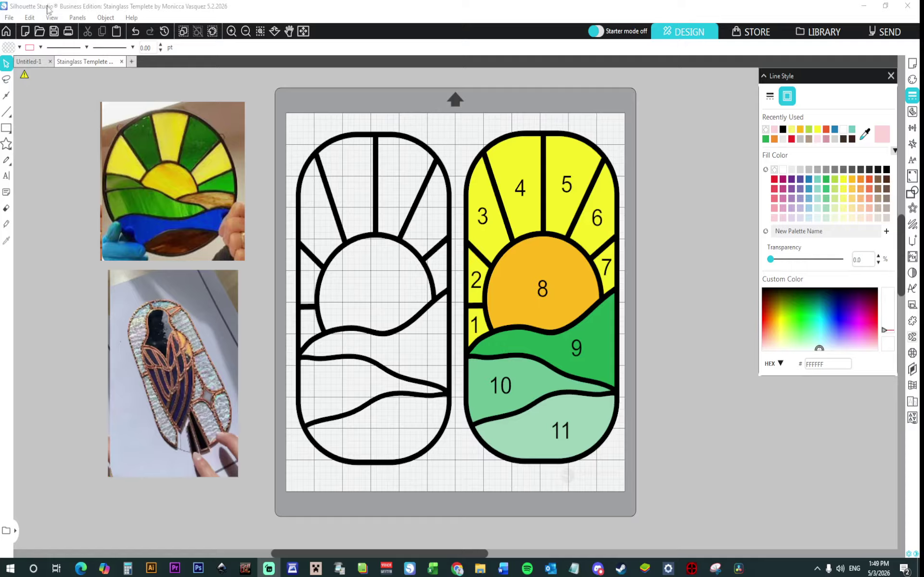
# Switch the software view to Standard Edition.
pyautogui.click(134, 19)
pyautogui.moveTo(166, 153)
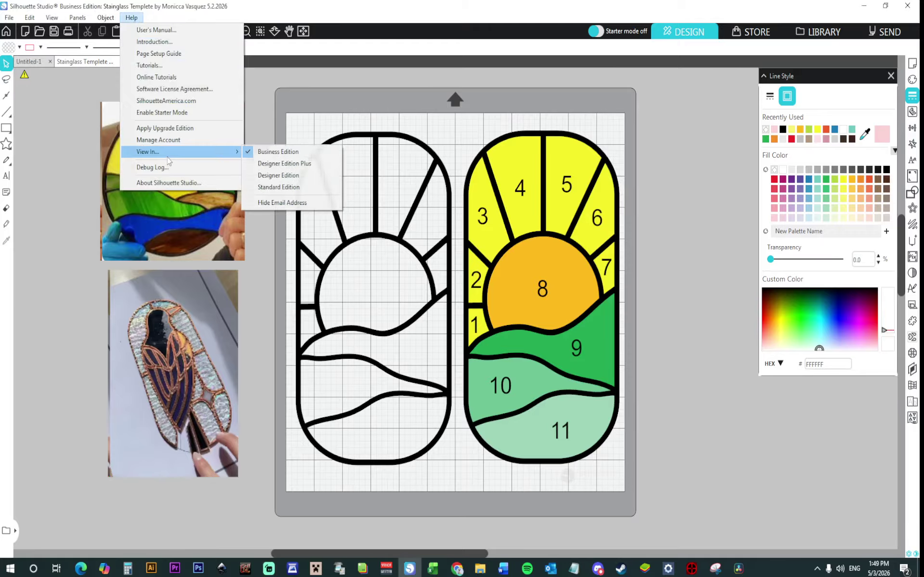
pyautogui.click(279, 188)
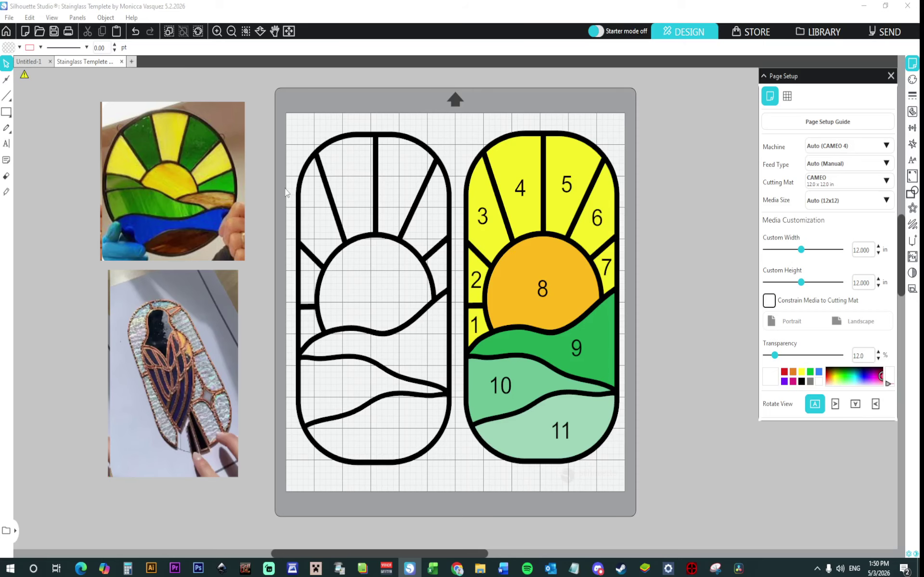
pyautogui.moveTo(292, 121); pyautogui.dragTo(644, 496)
pyautogui.moveTo(526, 344)
pyautogui.mouseDown()
pyautogui.moveTo(532, 316)
pyautogui.moveTo(526, 346)
pyautogui.mouseUp()
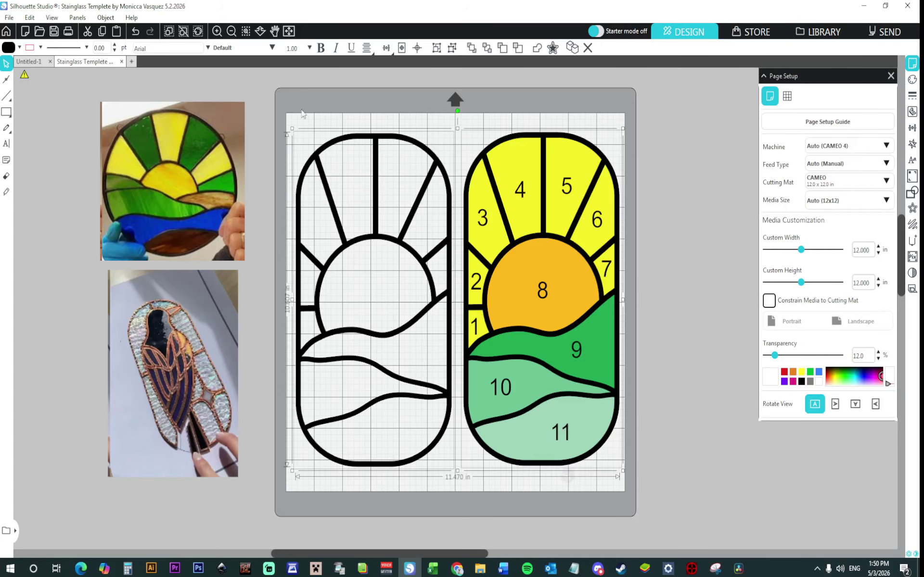
pyautogui.moveTo(369, 241); pyautogui.dragTo(710, 182)
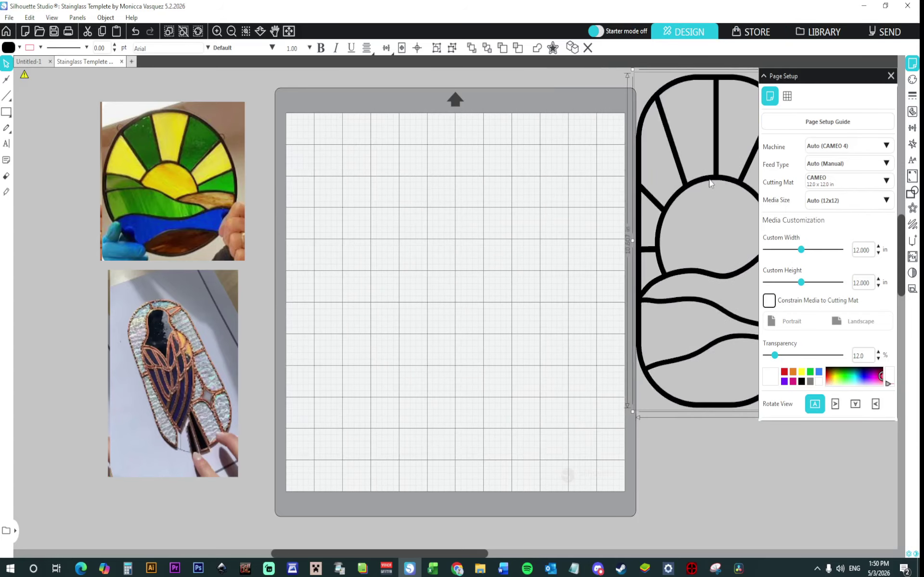
pyautogui.hotkey('ctrl', 'z')
# Replace the two reference photos beside the mat with both sunrise templates, scaled down together to about 7.56 by 6.99 in.
pyautogui.moveTo(93, 206); pyautogui.dragTo(211, 484)
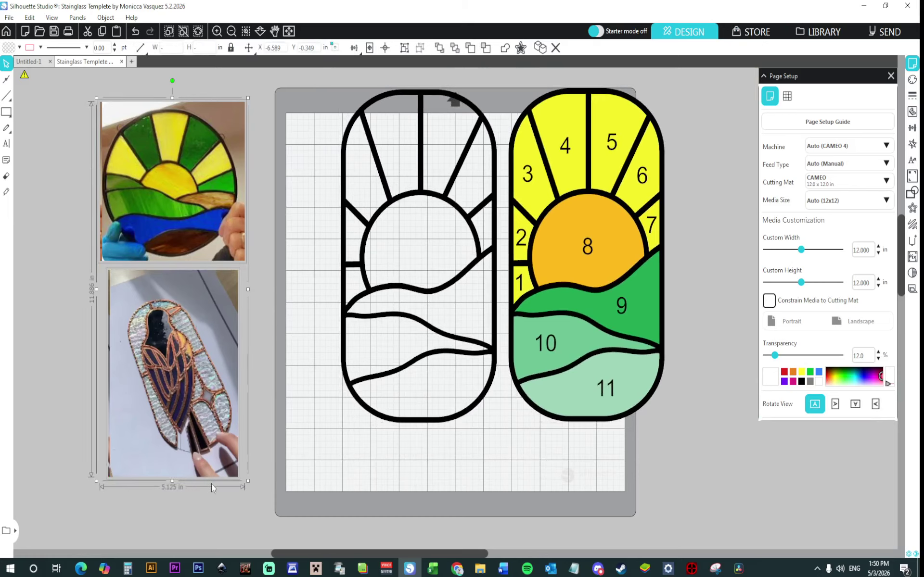
pyautogui.press('Delete')
pyautogui.moveTo(312, 185); pyautogui.dragTo(640, 495)
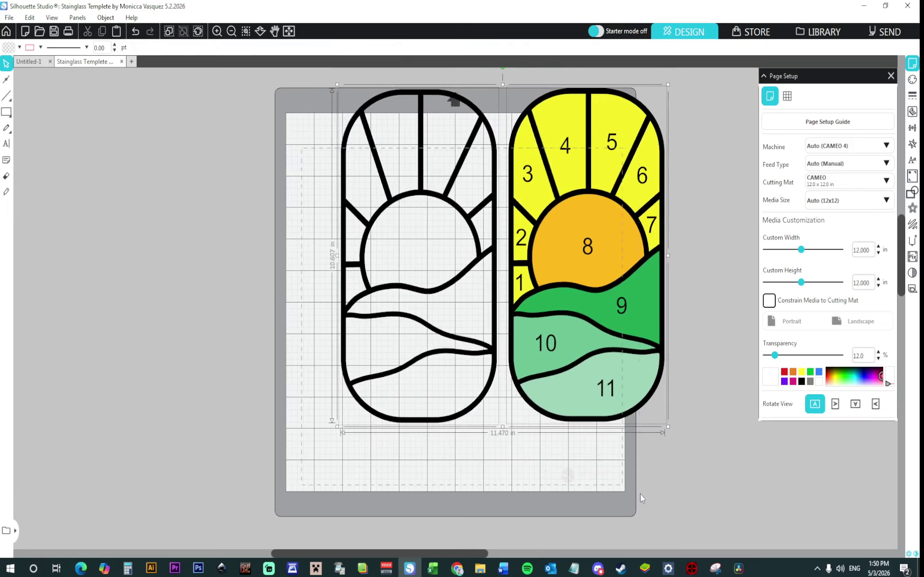
pyautogui.moveTo(669, 428); pyautogui.dragTo(557, 313)
pyautogui.moveTo(527, 260); pyautogui.dragTo(223, 254)
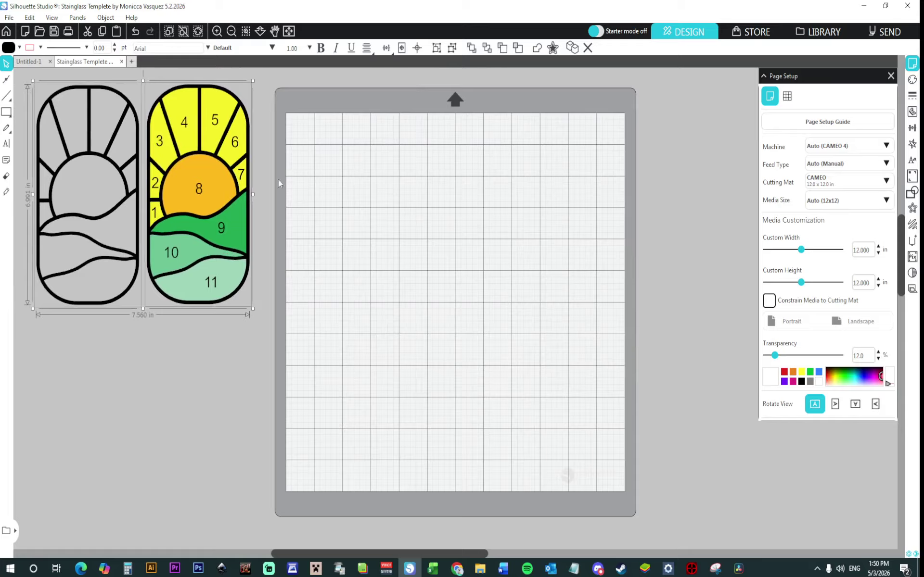
# Draw a tall rounded rectangle about 4.67 by 10.26 in on the mat and fill it black.
pyautogui.moveTo(5, 115)
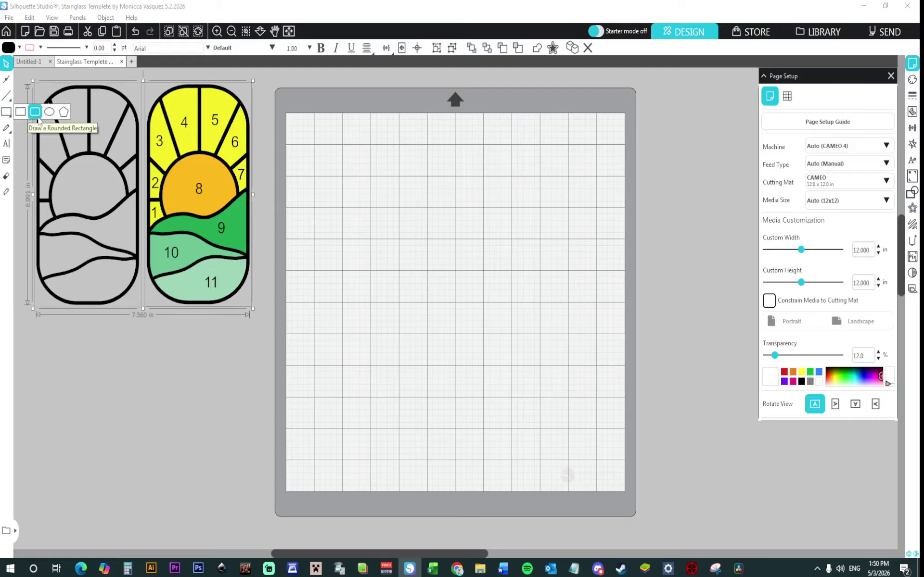
pyautogui.click(34, 113)
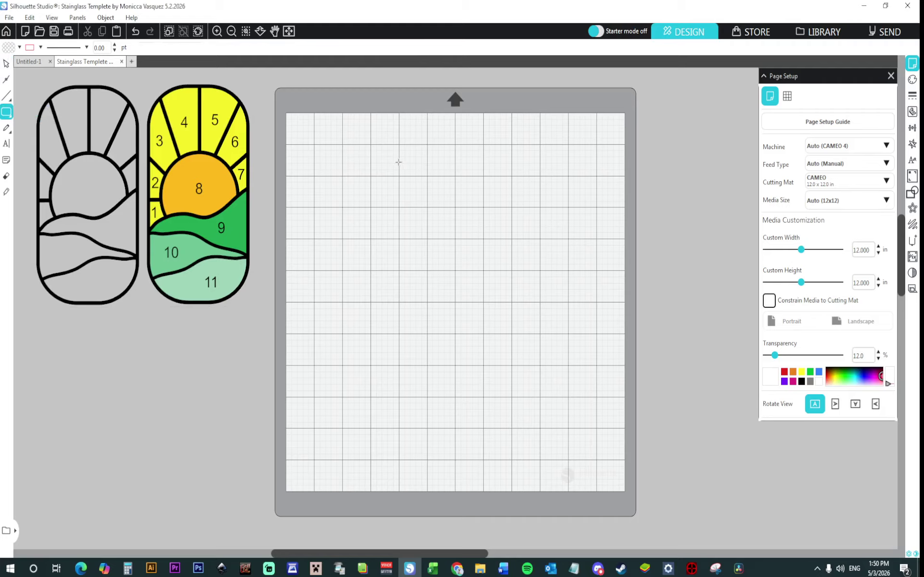
pyautogui.moveTo(353, 146); pyautogui.dragTo(484, 468)
pyautogui.click(6, 64)
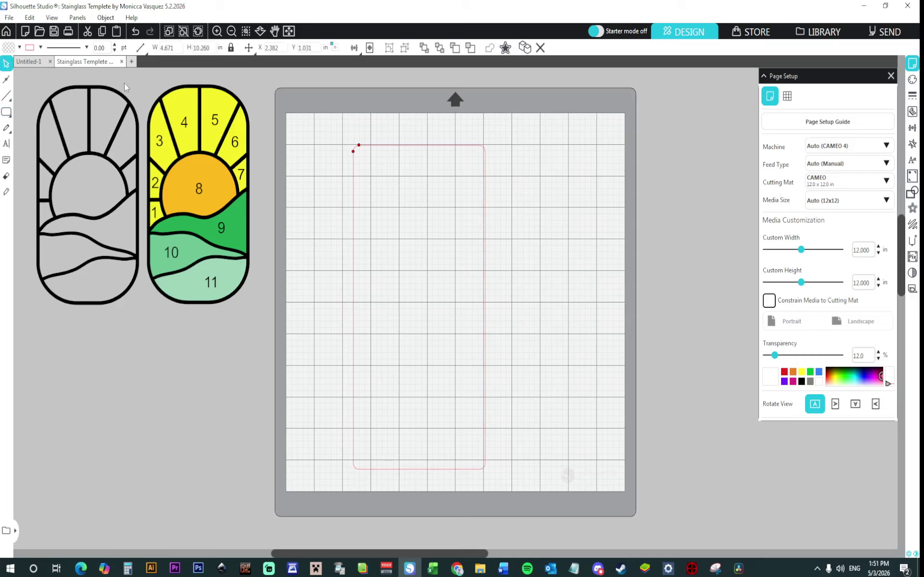
pyautogui.moveTo(416, 149); pyautogui.dragTo(391, 134)
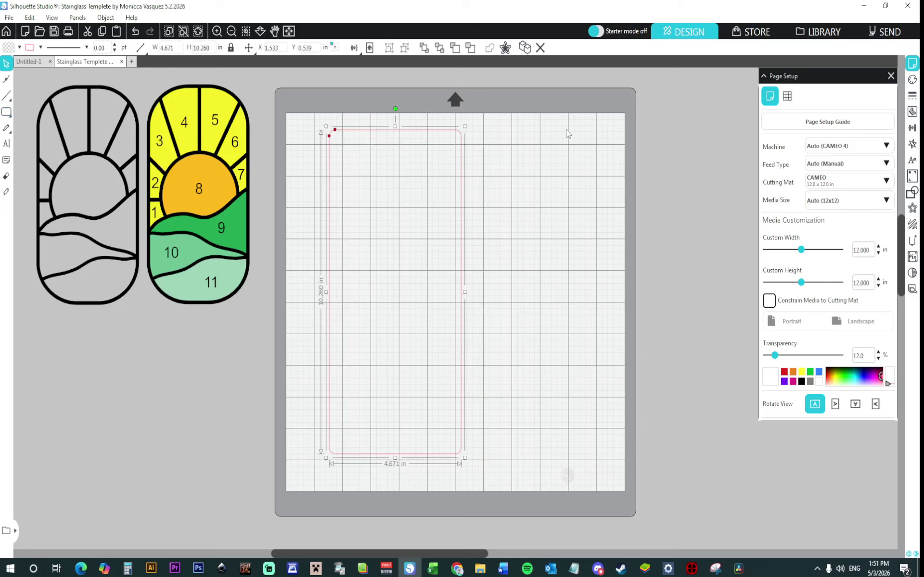
pyautogui.click(913, 80)
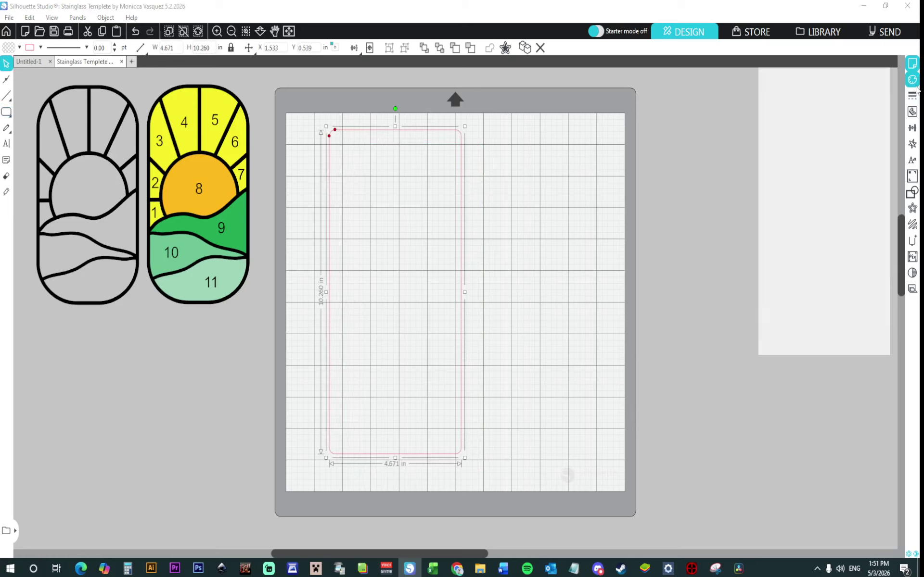
pyautogui.click(884, 171)
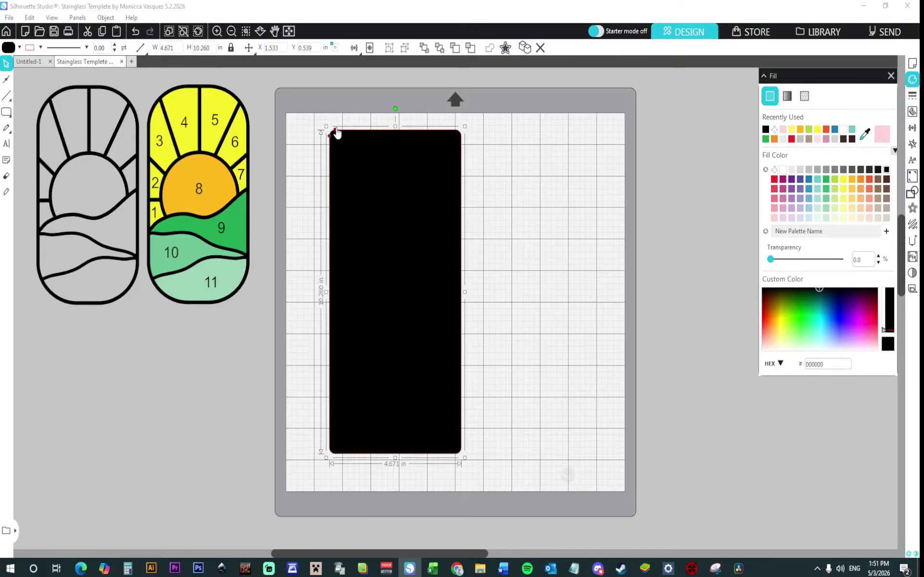
# Round the black rectangle's corners until its ends are fully curved and widen it to about 5.61 in.
pyautogui.moveTo(335, 136)
pyautogui.mouseDown()
pyautogui.moveTo(345, 135)
pyautogui.moveTo(331, 130)
pyautogui.mouseUp()
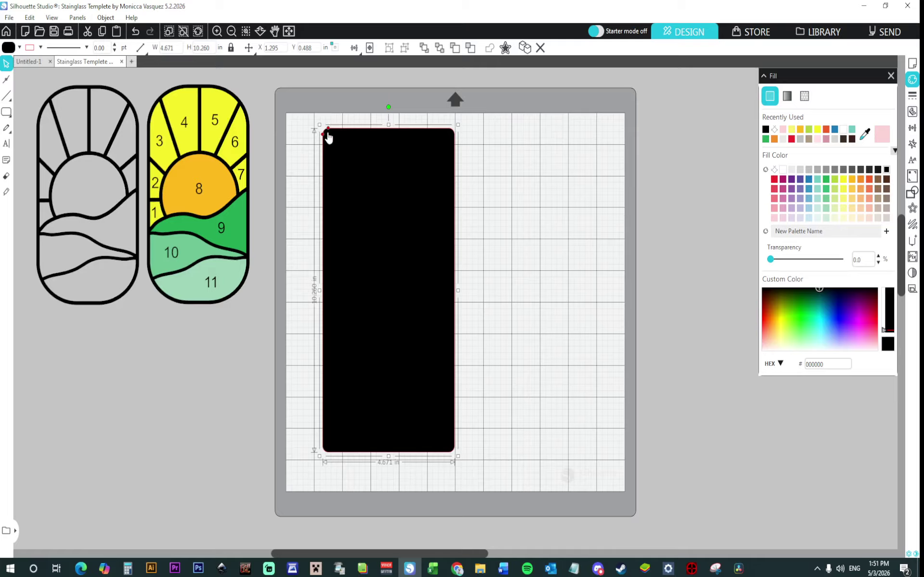
pyautogui.moveTo(328, 128); pyautogui.dragTo(322, 191)
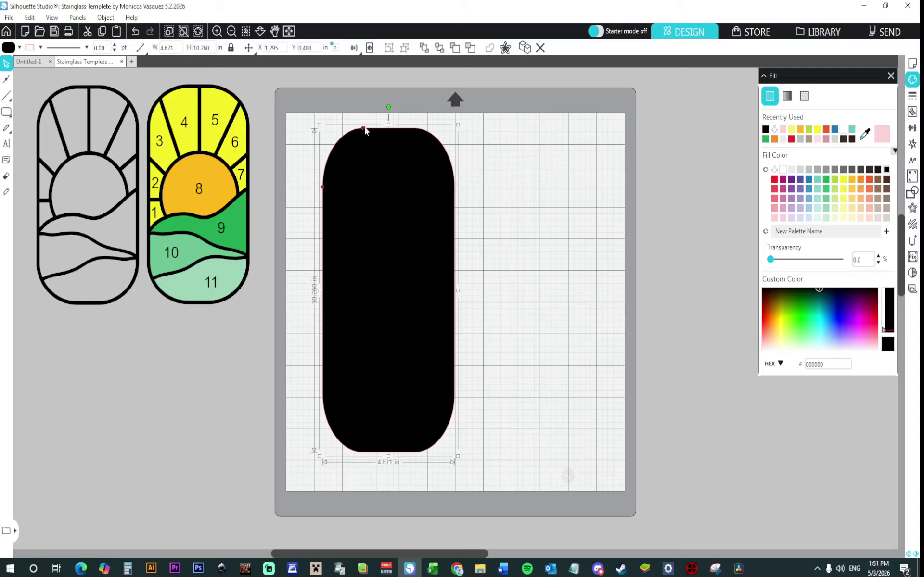
pyautogui.moveTo(364, 126); pyautogui.dragTo(388, 127)
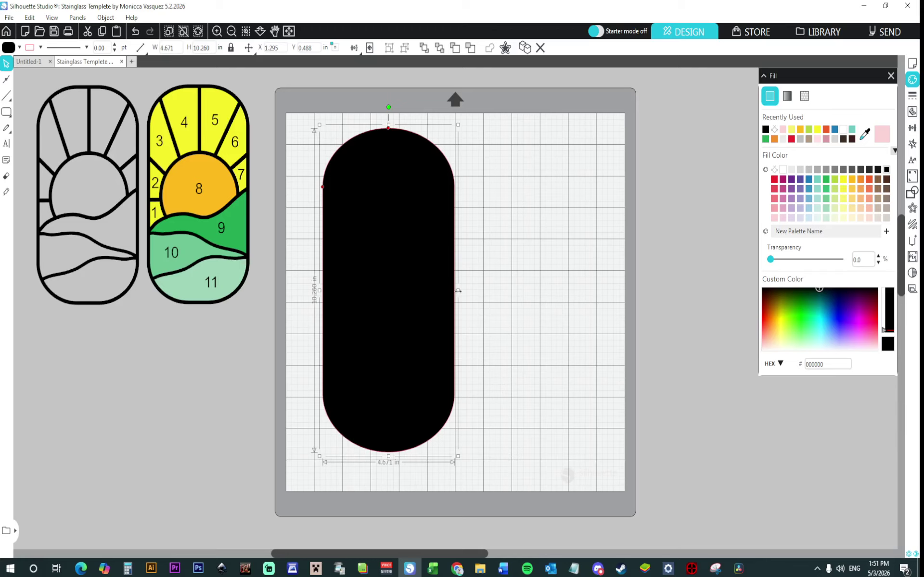
pyautogui.moveTo(457, 291); pyautogui.dragTo(485, 302)
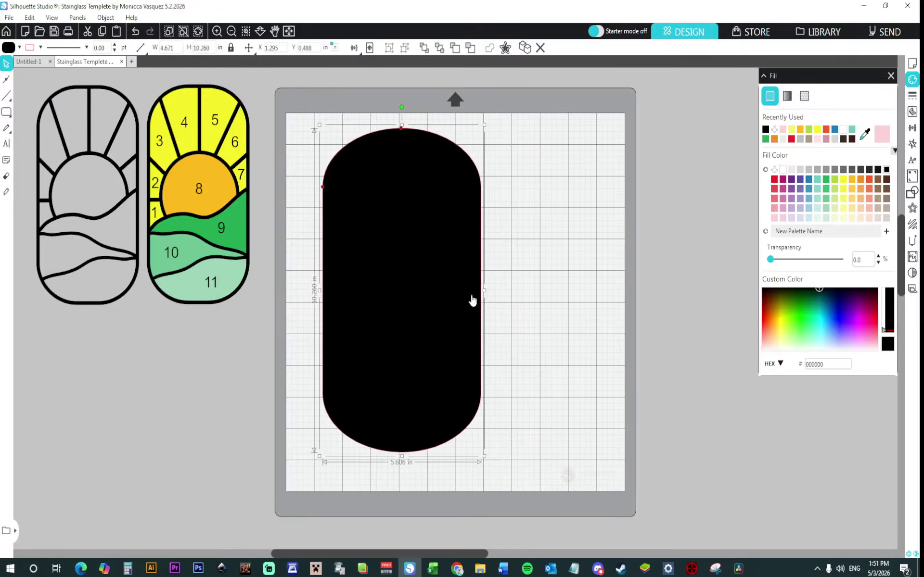
# Convert the rounded shape to a path and enlarge it to about 5.8 by 10.61 in near the mat's upper edge.
pyautogui.click(546, 278)
pyautogui.moveTo(431, 270); pyautogui.dragTo(421, 274)
pyautogui.rightClick(421, 274)
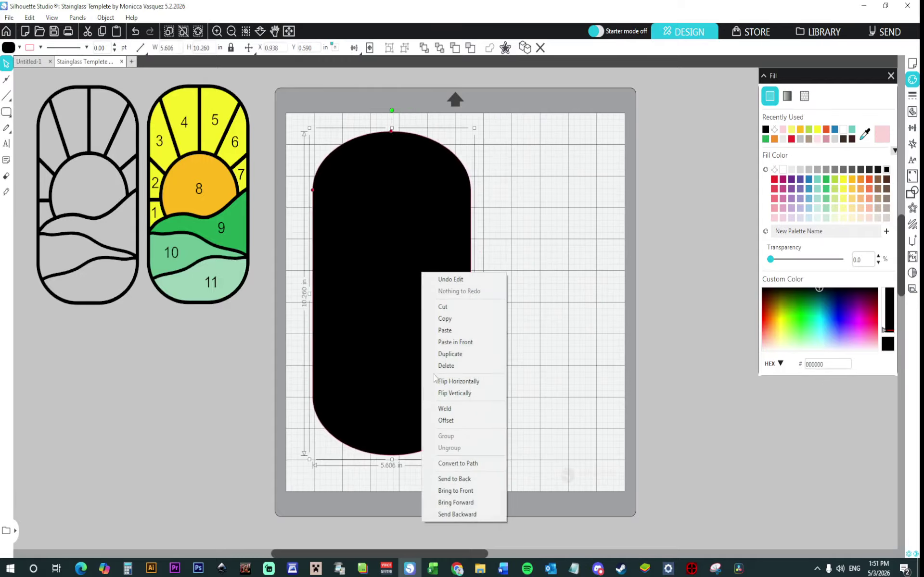
pyautogui.click(452, 467)
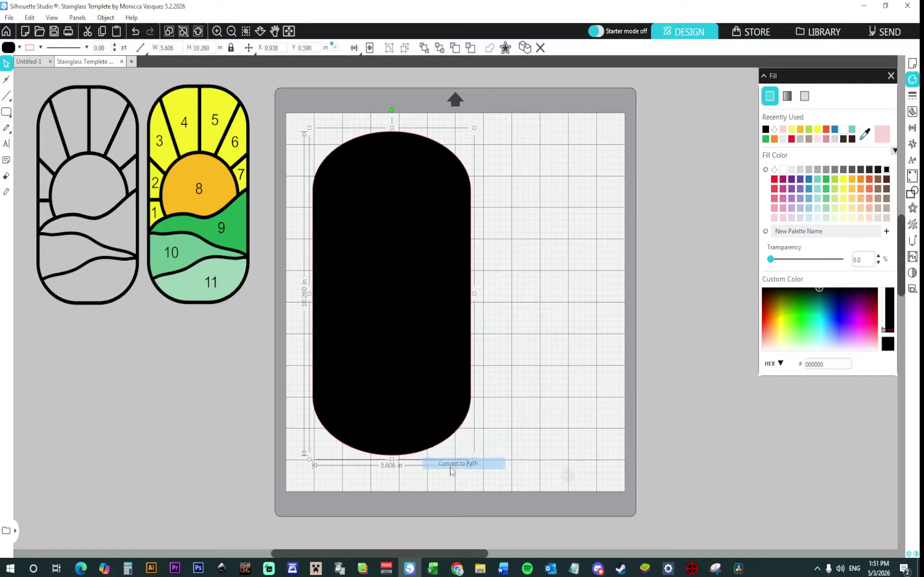
pyautogui.moveTo(474, 459); pyautogui.dragTo(480, 471)
pyautogui.moveTo(426, 387); pyautogui.dragTo(422, 374)
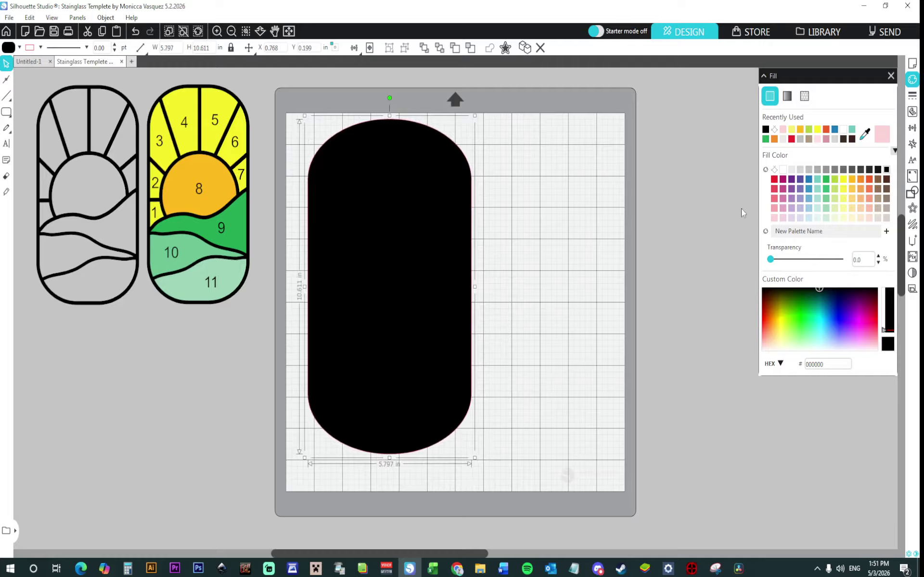
# Fill the rounded shape white and add an internal offset of 0.205 in.
pyautogui.click(844, 130)
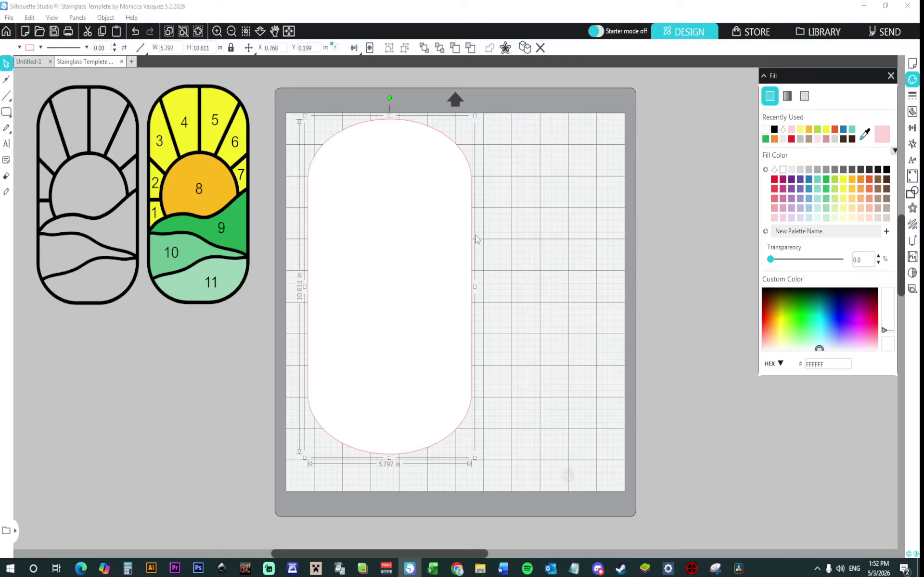
pyautogui.click(912, 193)
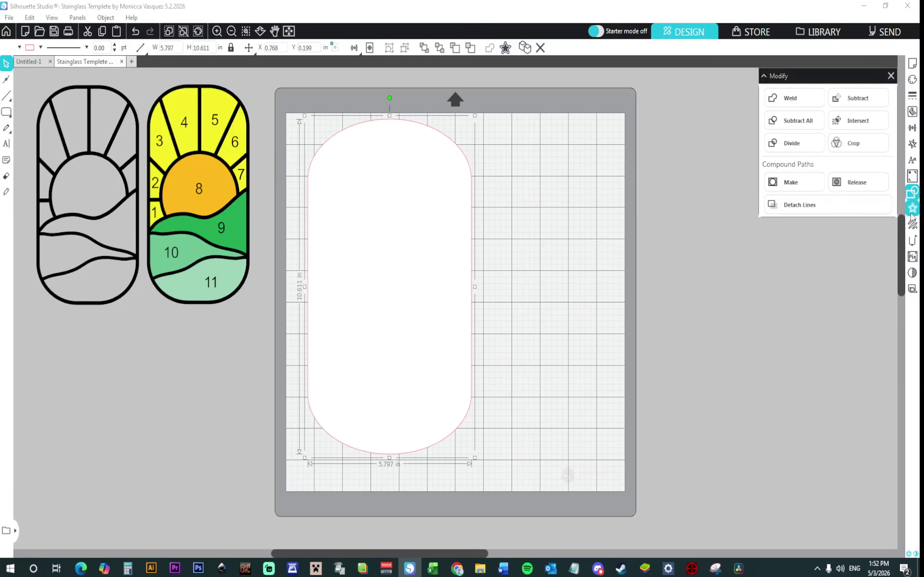
pyautogui.click(911, 212)
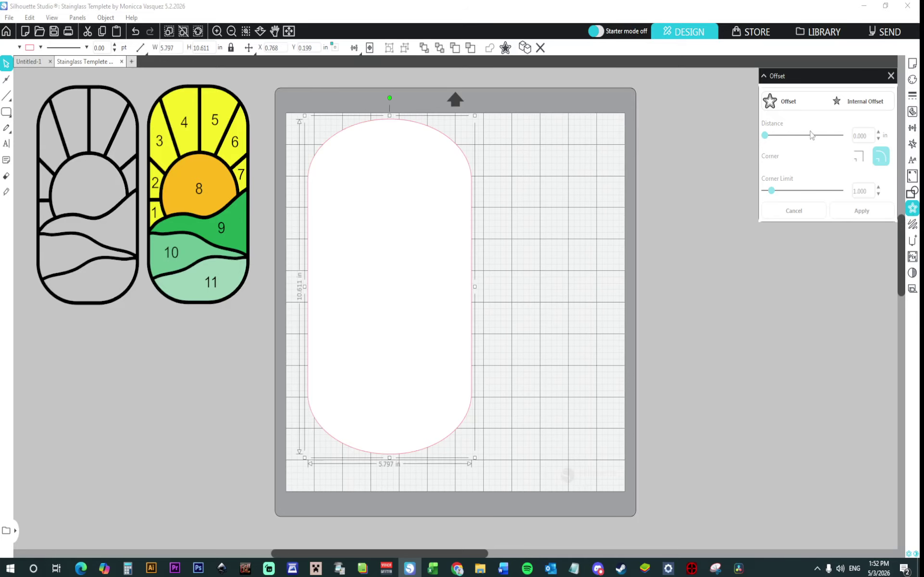
pyautogui.click(860, 107)
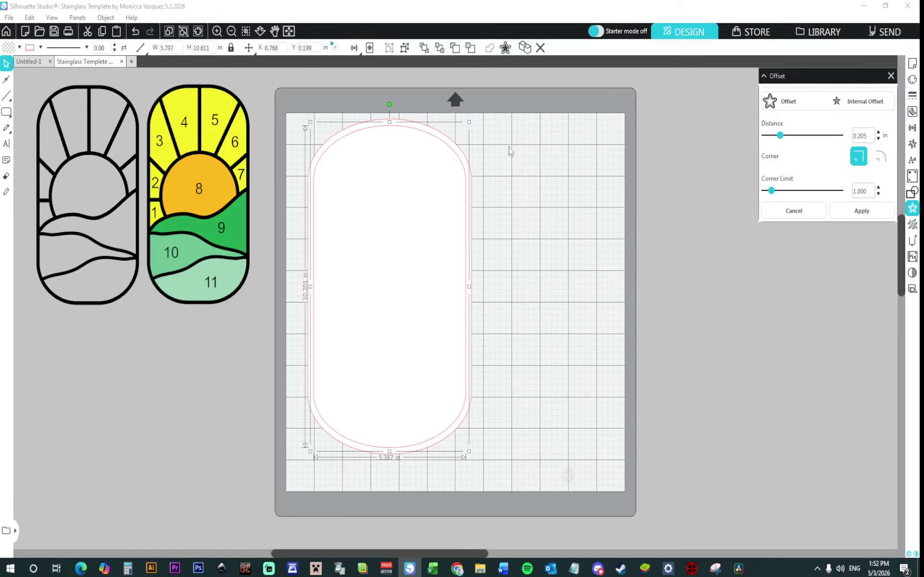
# Make a compound path from the rounded shape and its internal offset, and fill the resulting frame black.
pyautogui.moveTo(510, 152); pyautogui.dragTo(386, 246)
pyautogui.rightClick(387, 244)
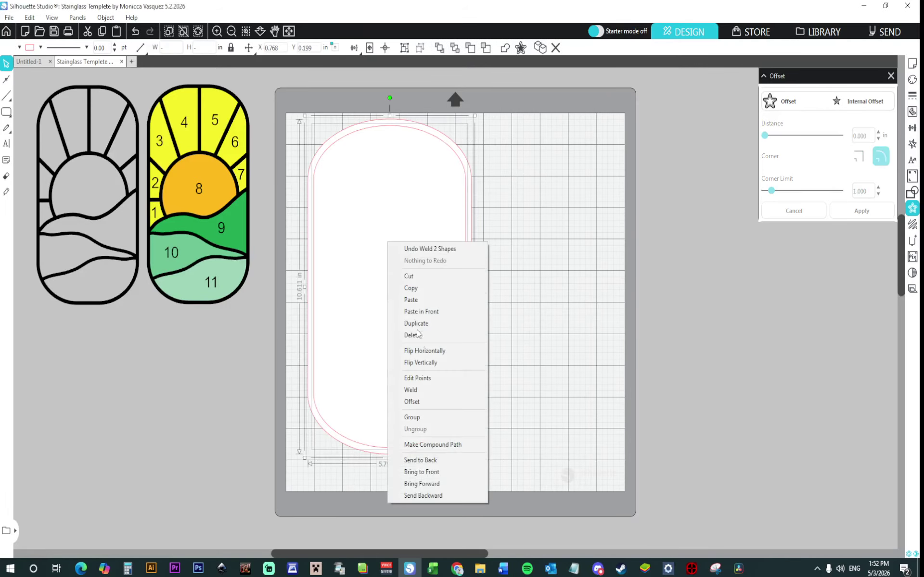
pyautogui.click(431, 445)
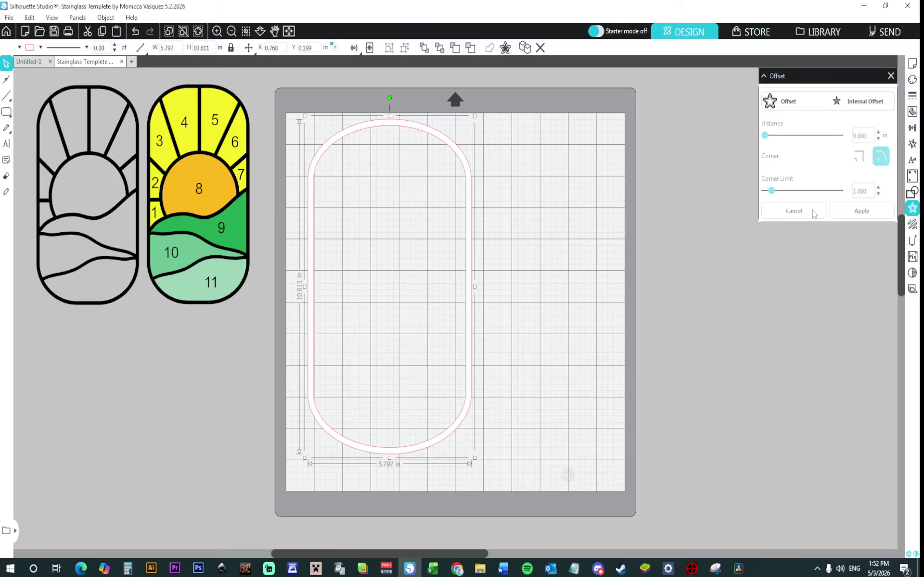
pyautogui.click(913, 84)
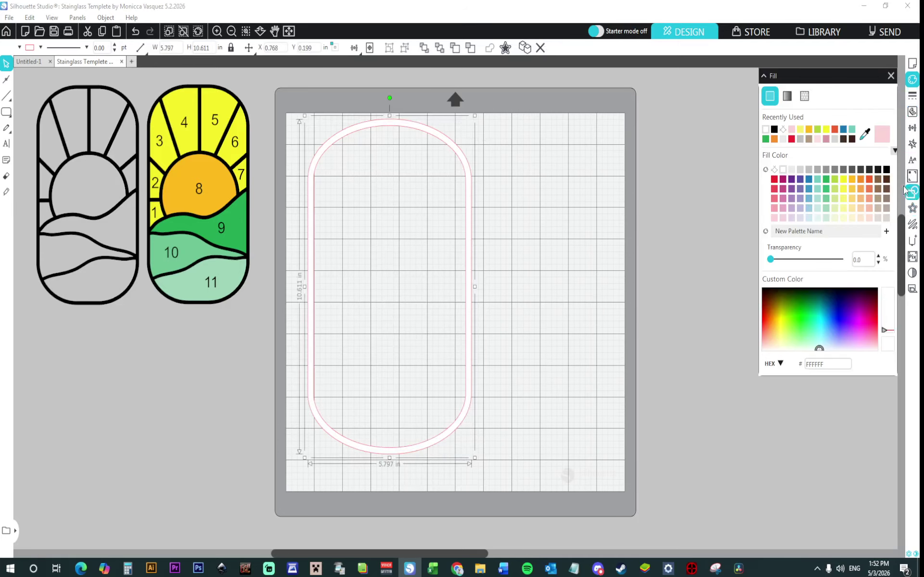
pyautogui.click(886, 169)
pyautogui.click(613, 287)
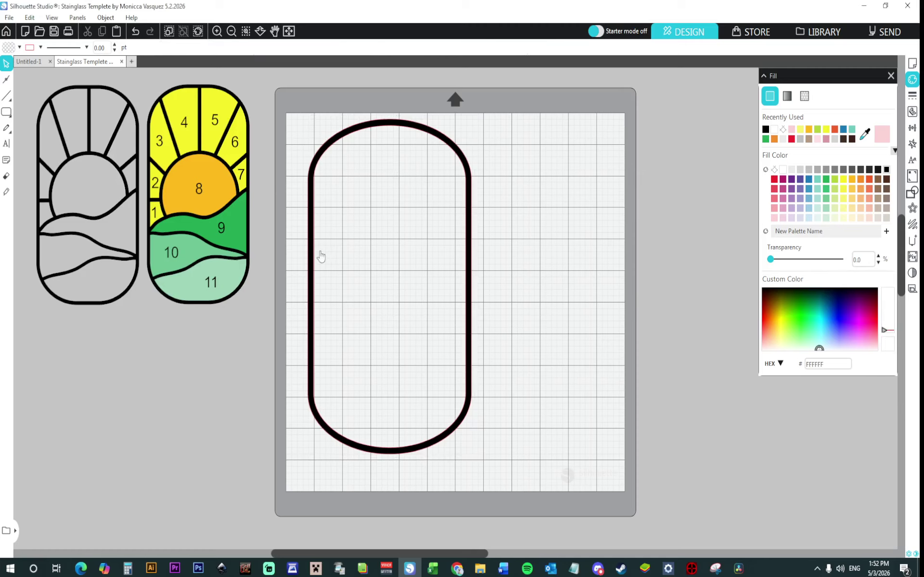
# Draw a 4 in circle for the sun and centre it across the width of the frame, slightly above the middle.
pyautogui.click(6, 112)
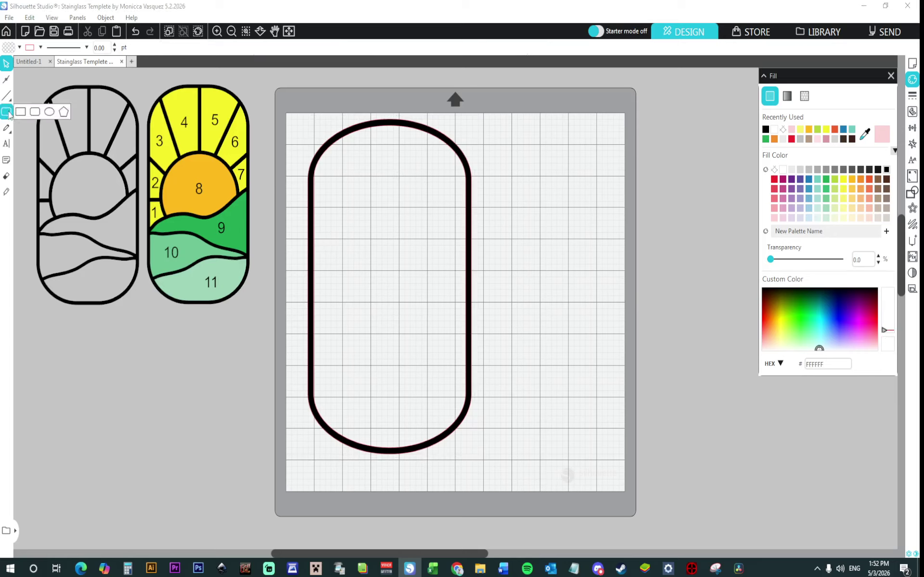
pyautogui.click(41, 112)
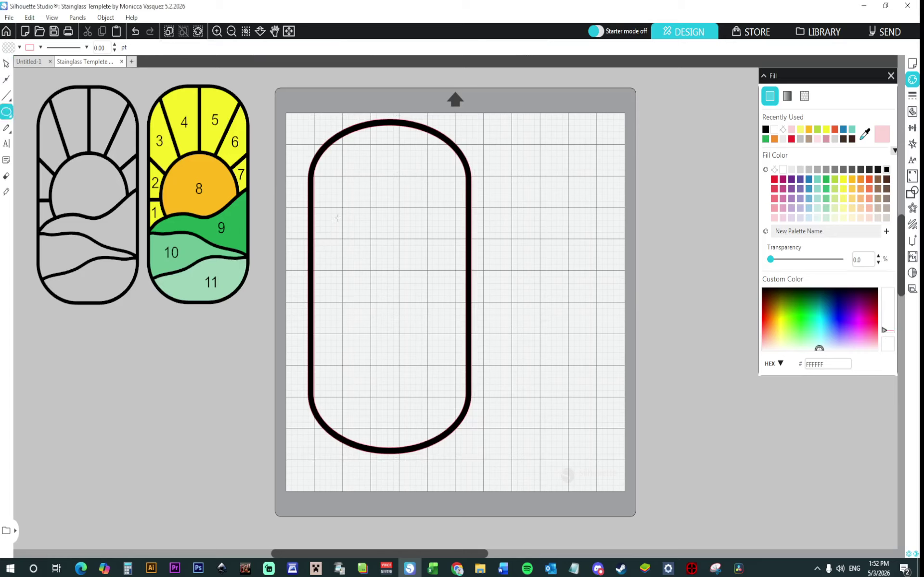
pyautogui.moveTo(344, 213); pyautogui.dragTo(412, 399)
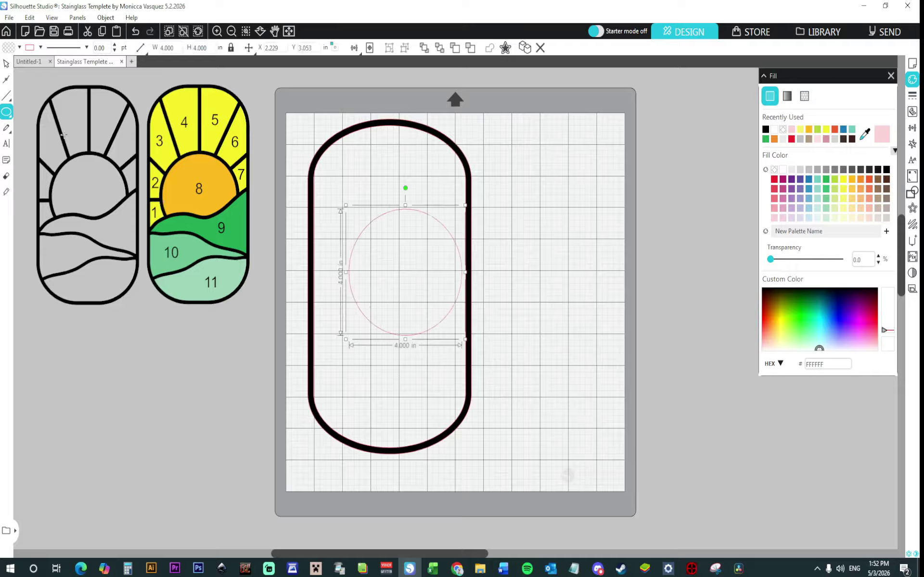
pyautogui.click(6, 63)
pyautogui.moveTo(398, 217)
pyautogui.mouseDown()
pyautogui.moveTo(387, 222)
pyautogui.moveTo(410, 223)
pyautogui.moveTo(383, 234)
pyautogui.moveTo(383, 213)
pyautogui.mouseUp()
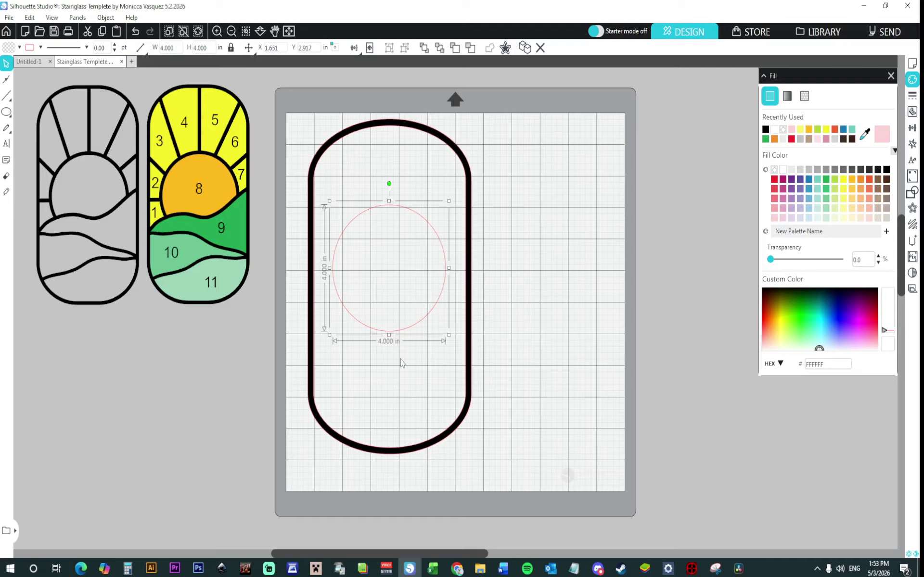
# Turn the sun circle into a black-filled ring using a 0.205 in internal offset and a compound path.
pyautogui.click(913, 209)
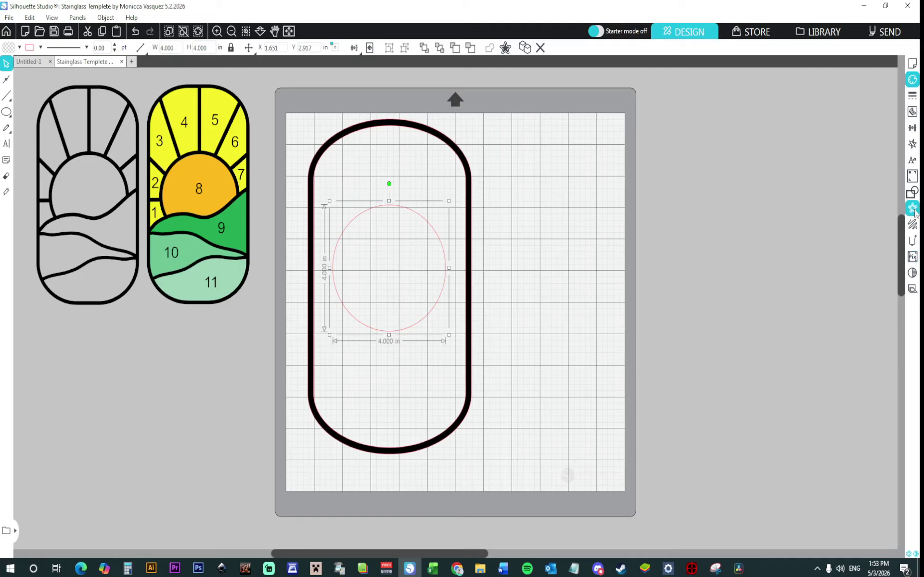
pyautogui.click(869, 106)
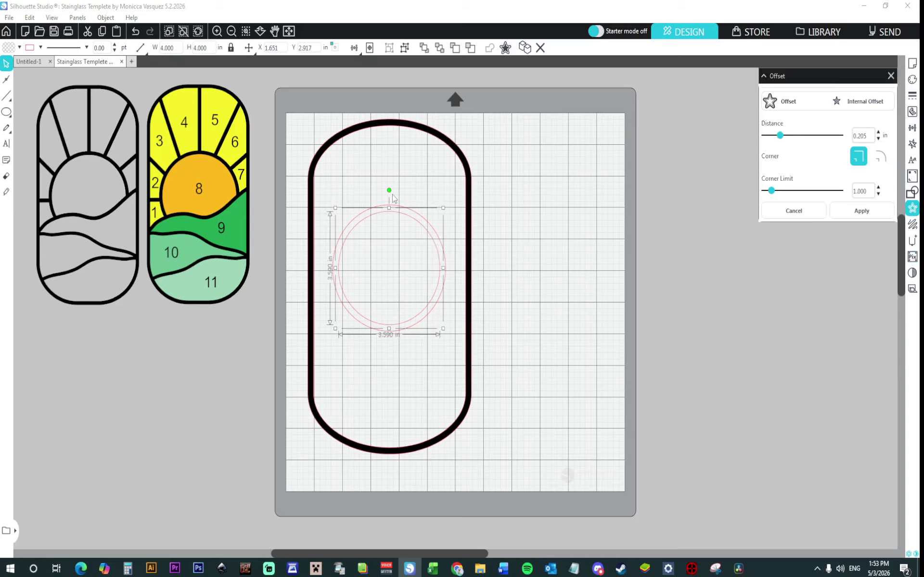
pyautogui.rightClick(390, 262)
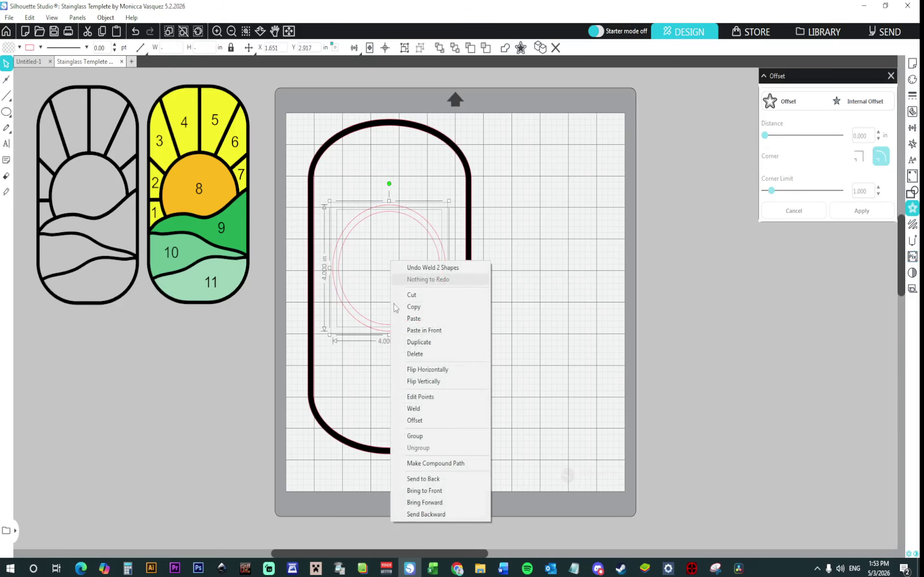
pyautogui.click(433, 464)
pyautogui.click(912, 79)
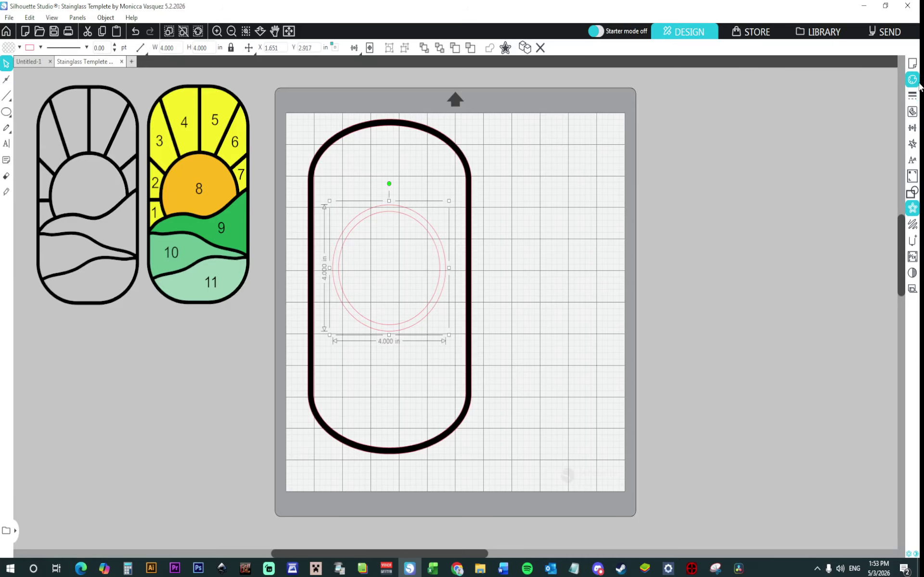
pyautogui.click(886, 170)
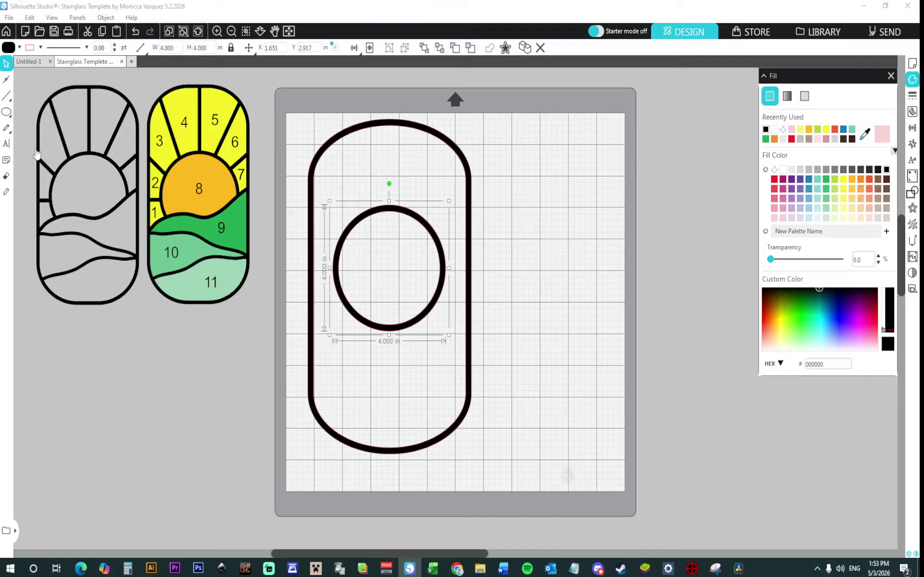
# Draw a closed curve shape about 9.66 by 8.15 in, its wavy upper edge crossing the sun and its body enclosing the lower frame.
pyautogui.click(11, 115)
pyautogui.moveTo(7, 95)
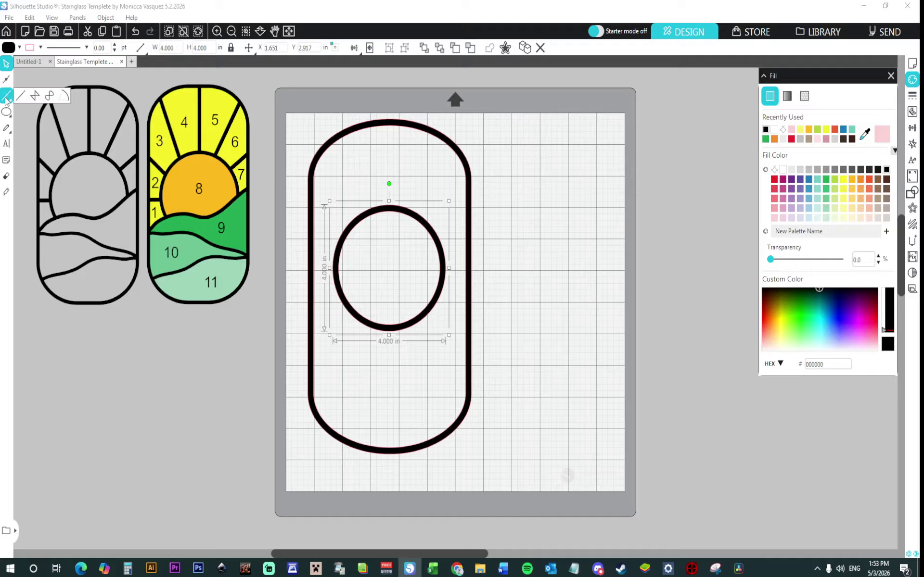
pyautogui.click(49, 96)
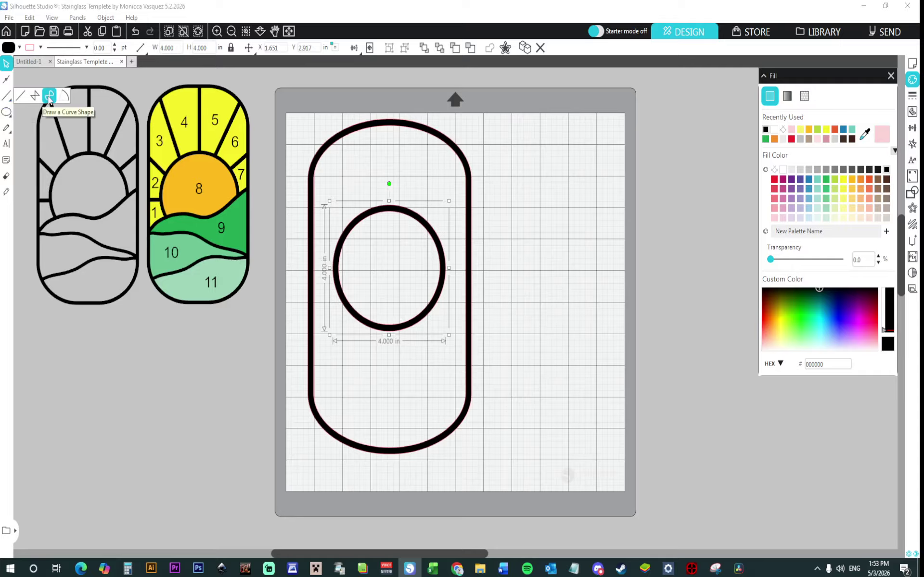
pyautogui.click(49, 96)
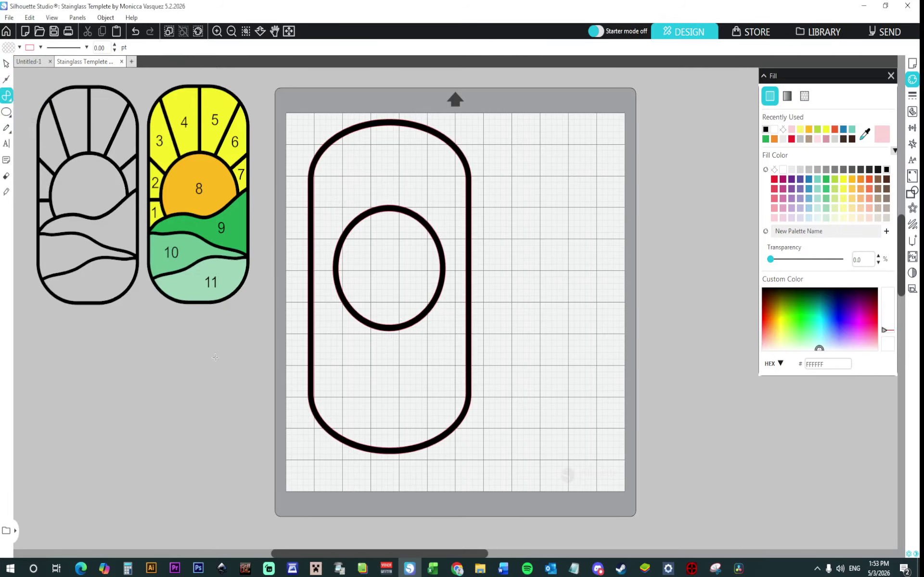
pyautogui.click(270, 345)
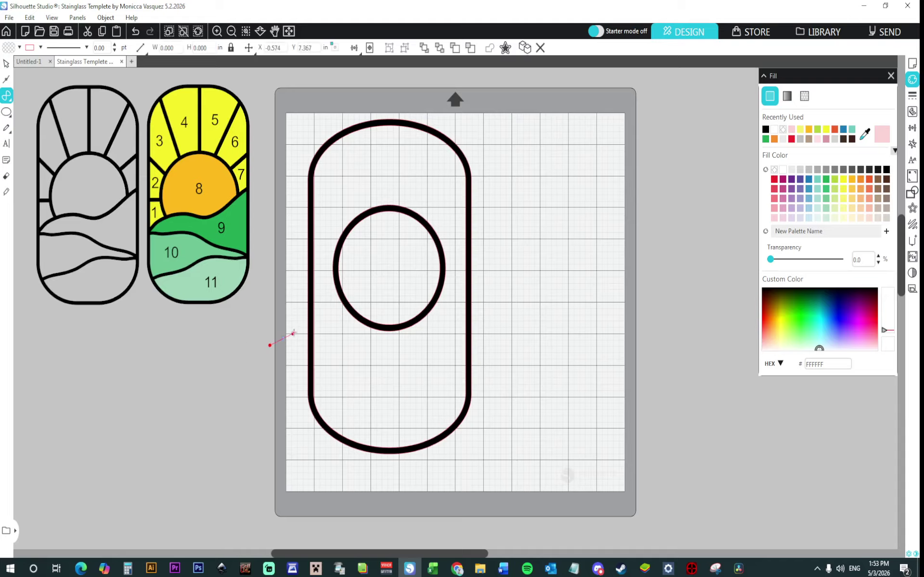
pyautogui.click(370, 309)
pyautogui.click(423, 285)
pyautogui.click(484, 266)
pyautogui.click(534, 454)
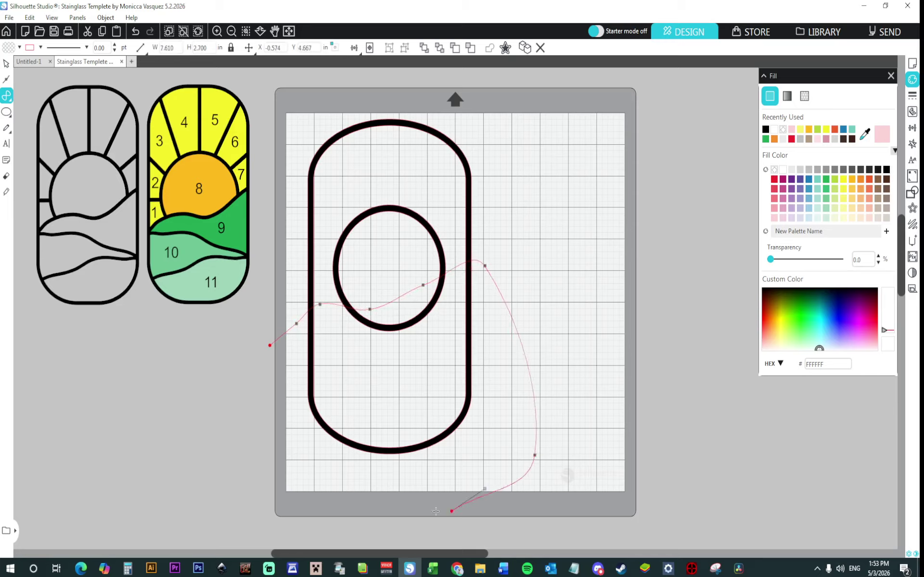
pyautogui.click(356, 509)
pyautogui.click(270, 344)
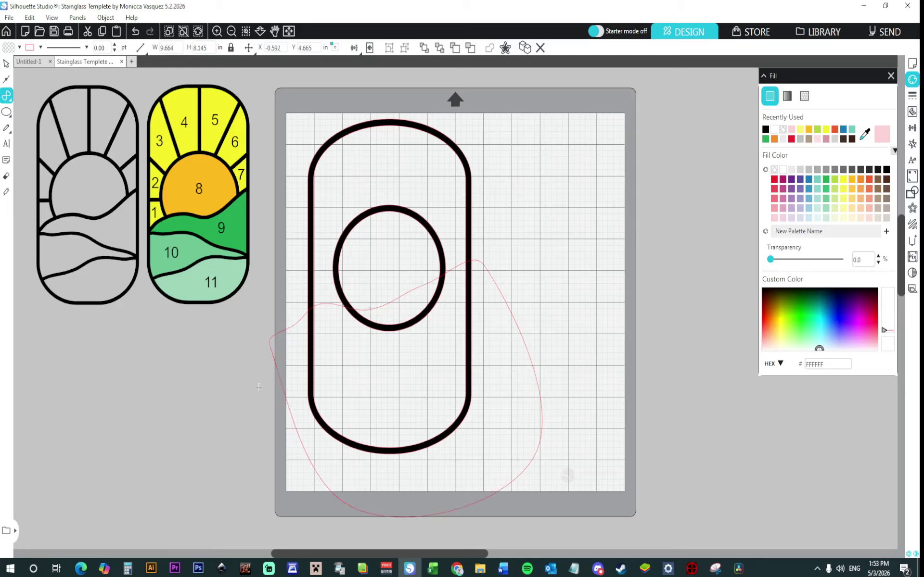
# Delete the closed curve shape that encloses the lower frame.
pyautogui.click(6, 63)
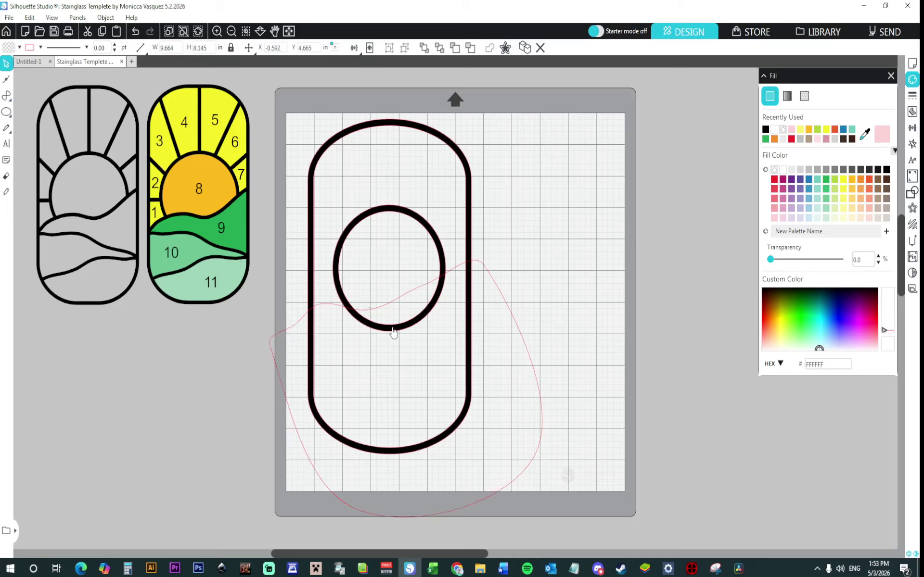
pyautogui.click(491, 364)
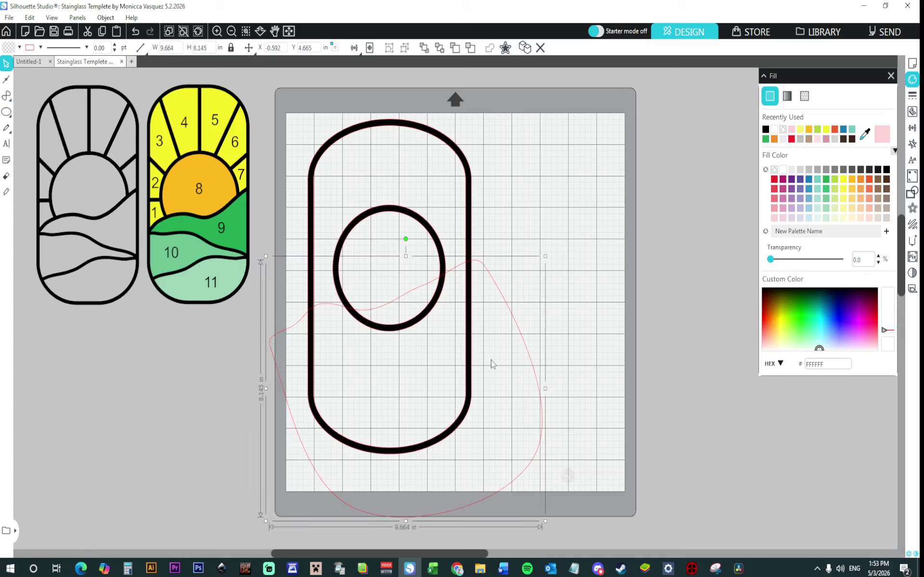
pyautogui.press('Delete')
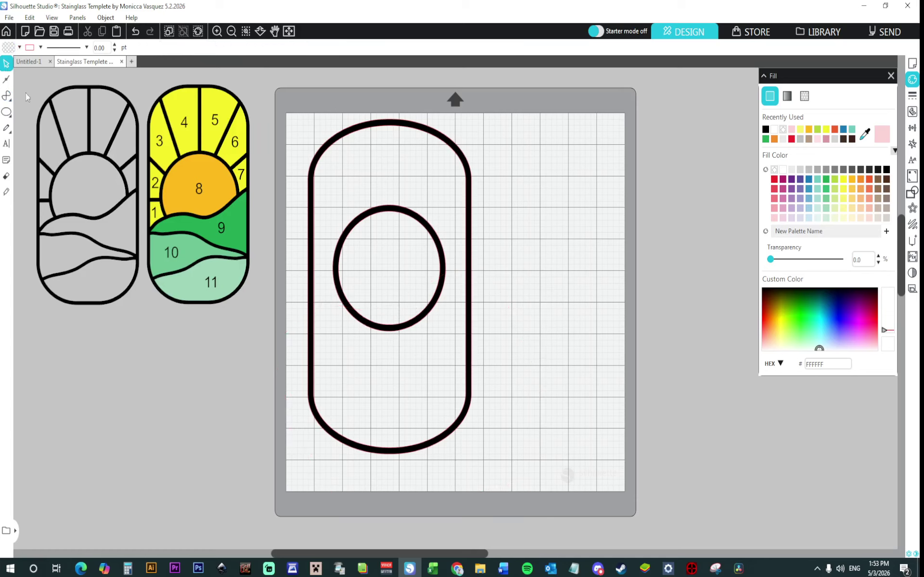
# Draw a closed curve hill shape about 8.43 by 7.55 in, with a wavy upper edge across the lower sun and the rest outside the frame.
pyautogui.moveTo(6, 96)
pyautogui.click(51, 96)
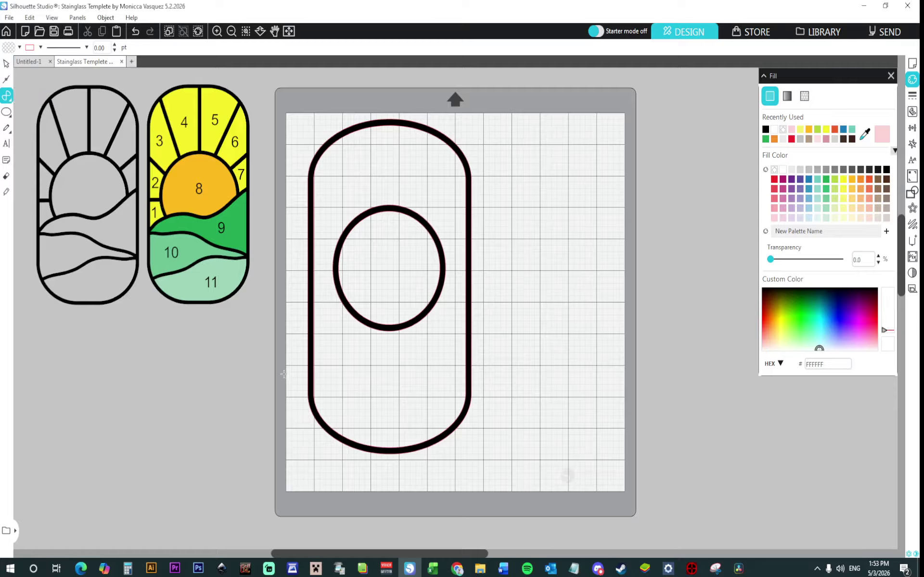
pyautogui.click(298, 339)
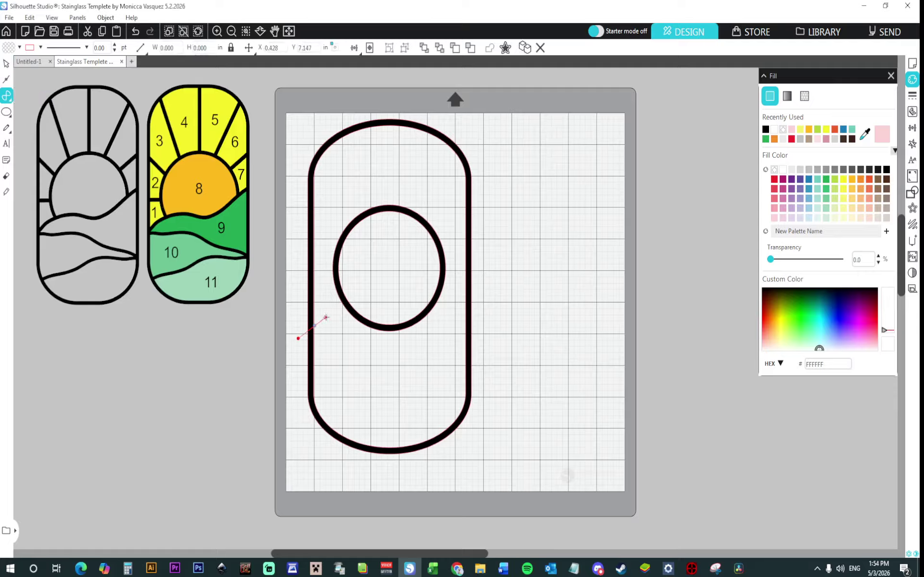
pyautogui.click(362, 292)
pyautogui.click(406, 293)
pyautogui.click(478, 266)
pyautogui.moveTo(511, 431); pyautogui.dragTo(434, 473)
pyautogui.click(371, 500)
pyautogui.click(288, 448)
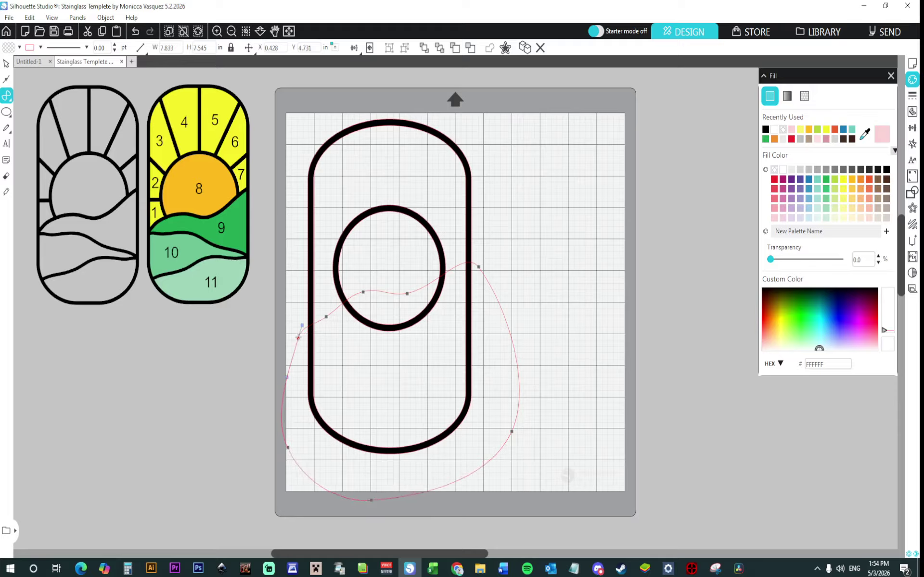
pyautogui.click(295, 337)
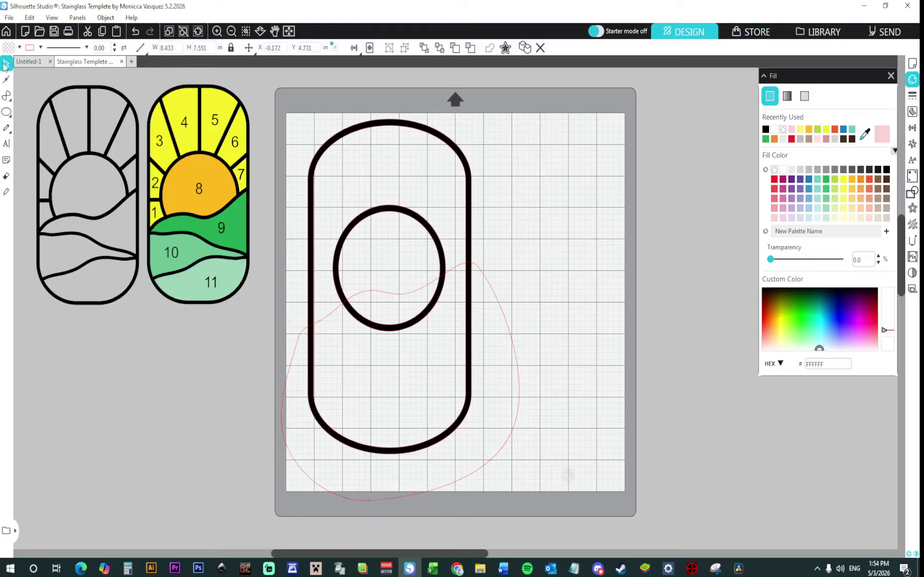
# Turn the hill shape into a black-filled outline using a 0.205 in internal offset and a compound path.
pyautogui.moveTo(533, 288); pyautogui.dragTo(503, 333)
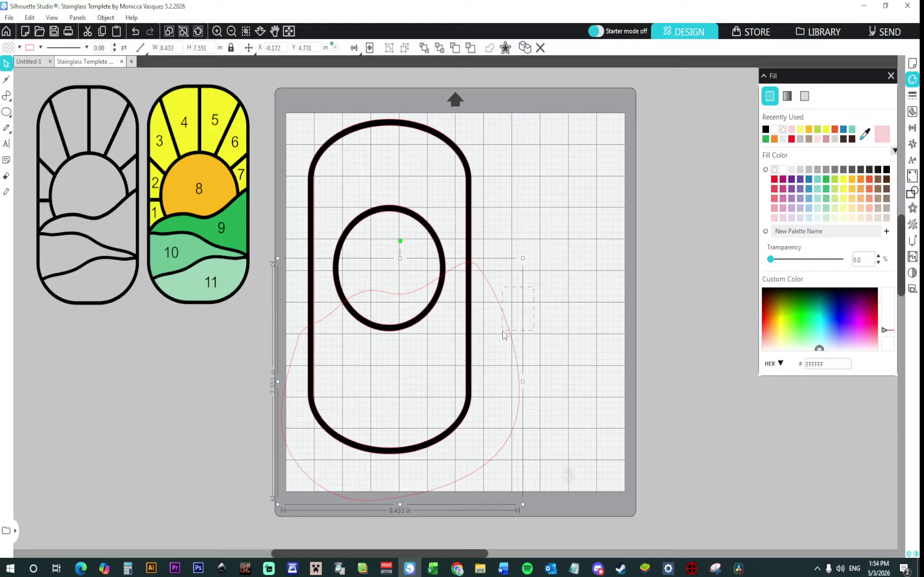
pyautogui.click(912, 207)
pyautogui.click(864, 102)
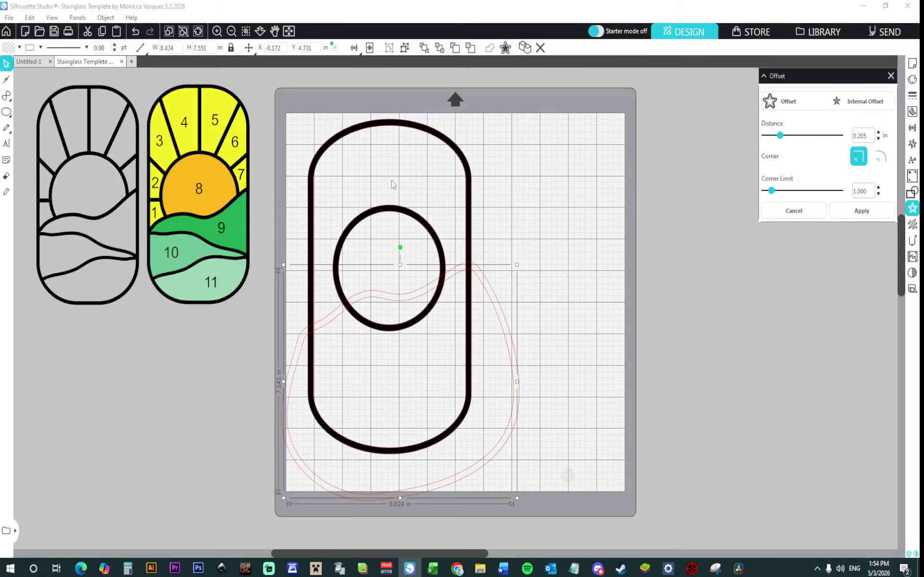
pyautogui.moveTo(545, 330); pyautogui.dragTo(493, 374)
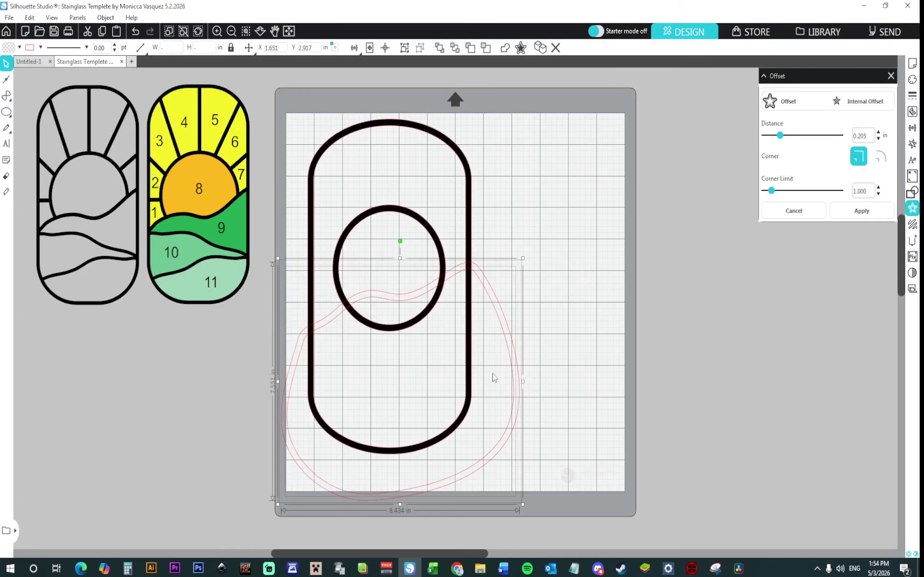
pyautogui.rightClick(517, 362)
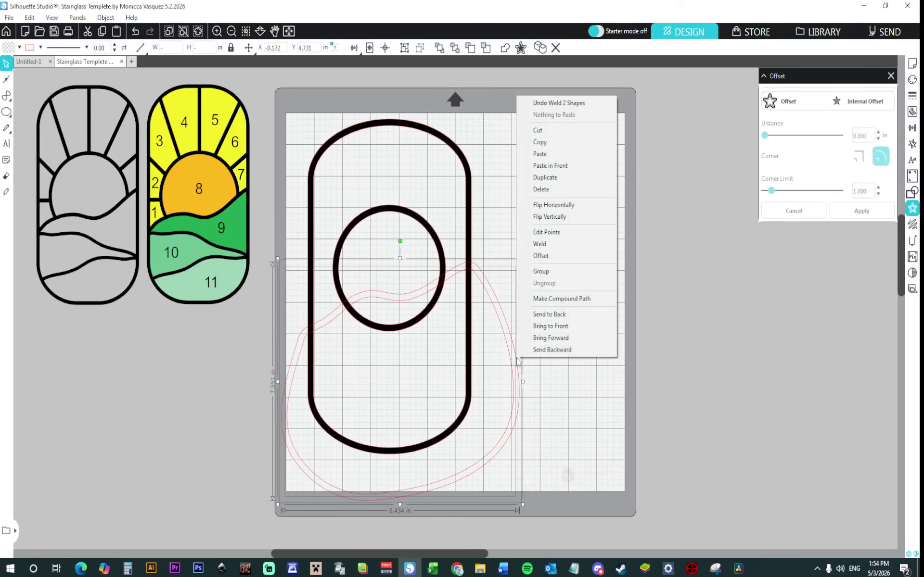
pyautogui.click(562, 299)
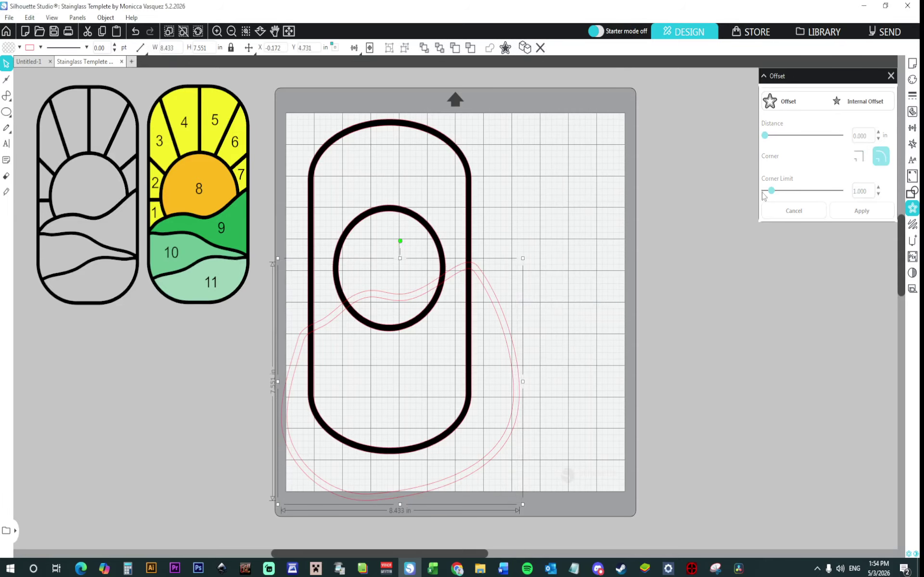
pyautogui.click(911, 83)
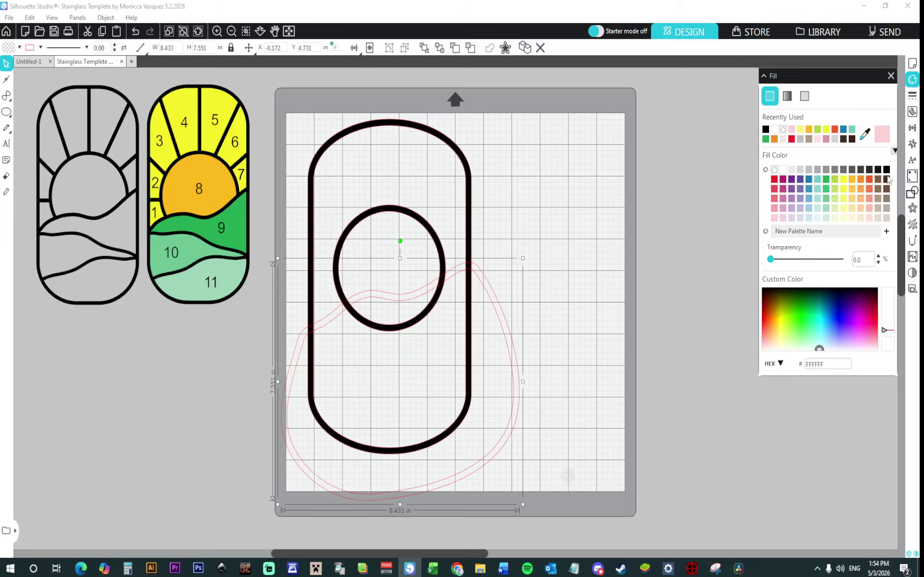
pyautogui.click(886, 169)
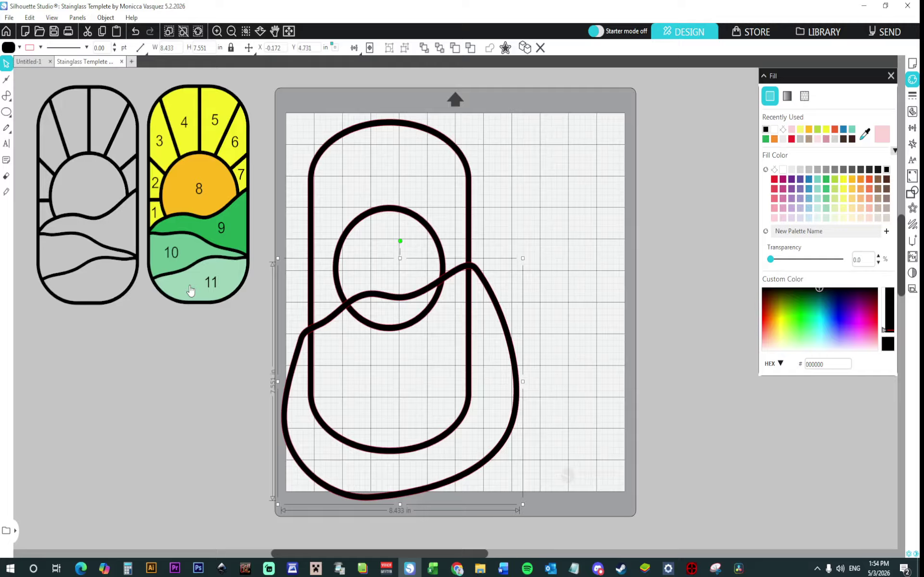
# Cut the hill outline with the Knife just outside both sides of the frame and delete its lower part.
pyautogui.click(6, 193)
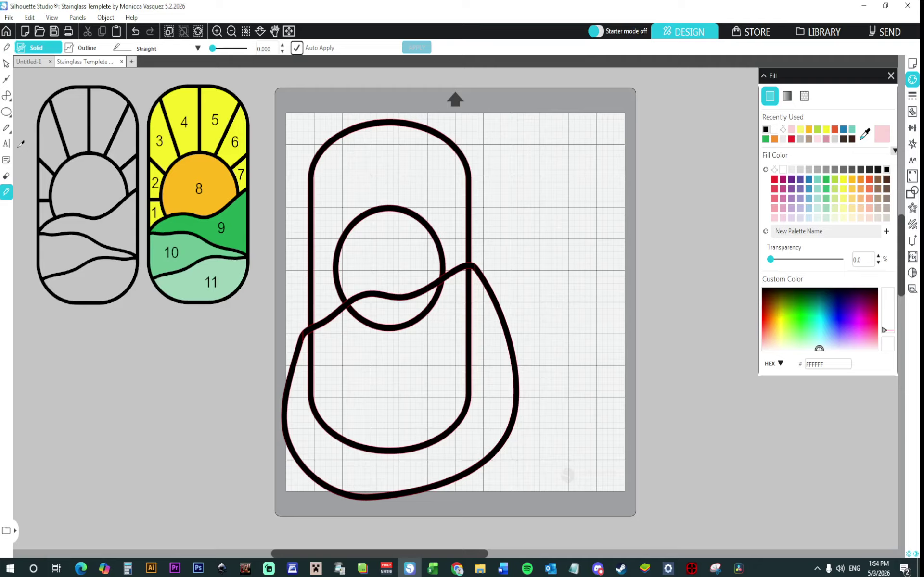
pyautogui.click(6, 62)
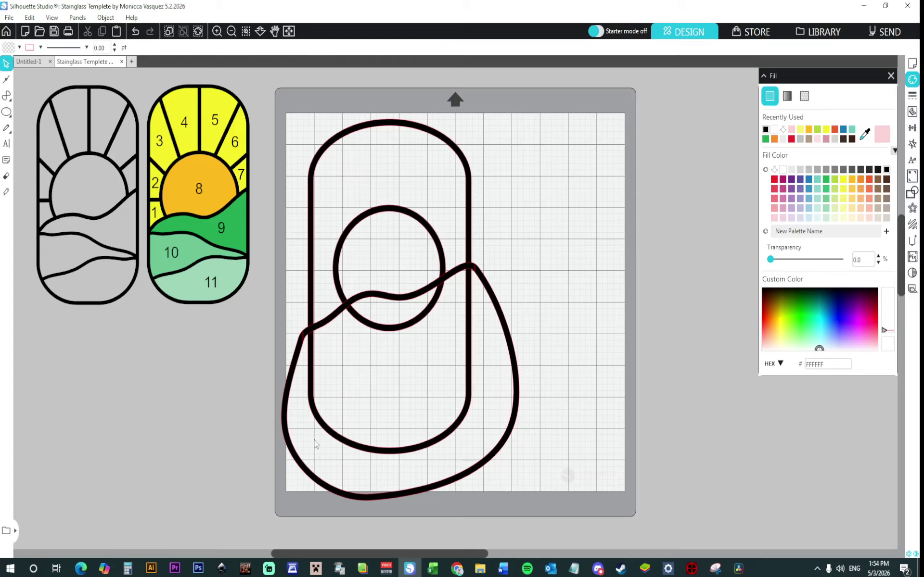
pyautogui.click(329, 484)
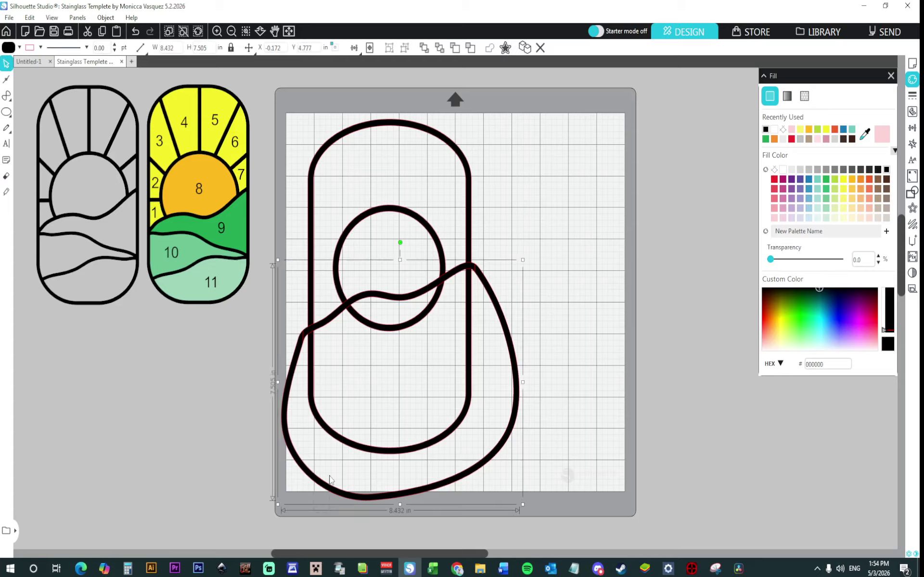
pyautogui.press('Delete')
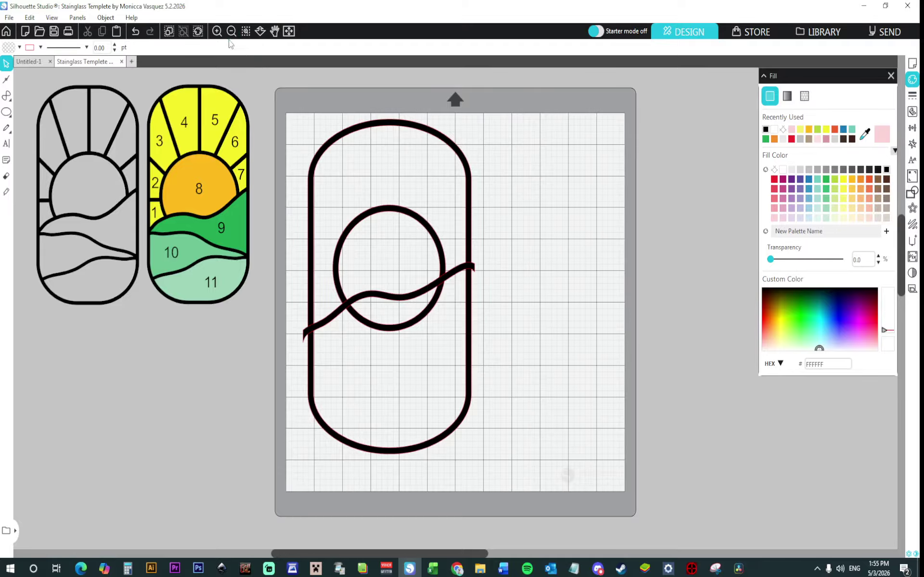
# Cut the sun ring with the Knife just below the hill line at both crossings and delete the lower arc.
pyautogui.click(217, 31)
pyautogui.click(216, 31)
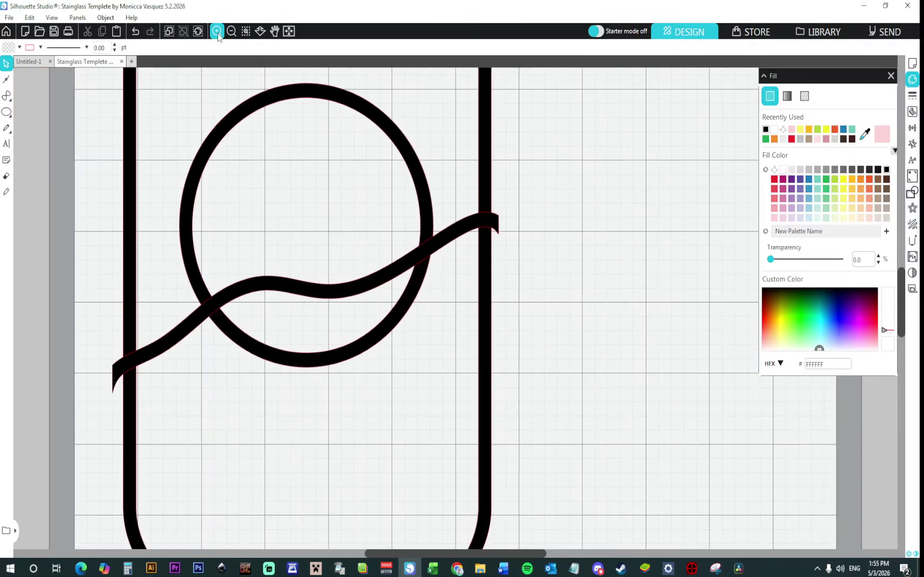
pyautogui.click(217, 31)
pyautogui.moveTo(554, 550); pyautogui.dragTo(505, 553)
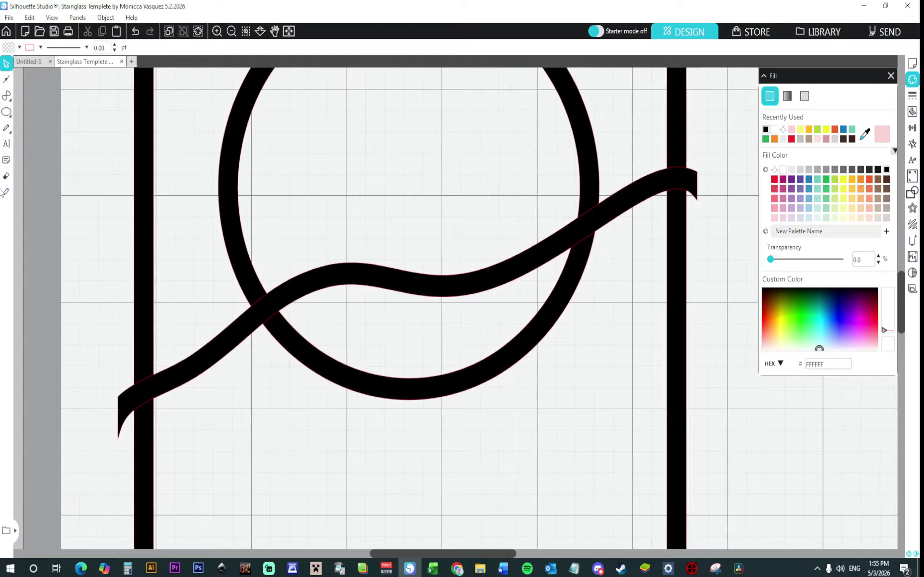
pyautogui.click(6, 193)
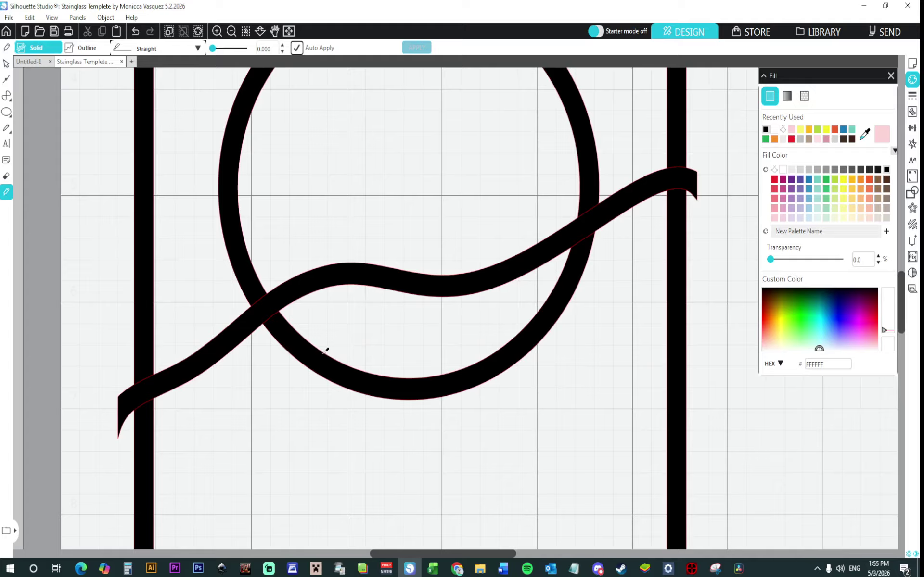
pyautogui.moveTo(253, 343); pyautogui.dragTo(303, 304)
pyautogui.moveTo(553, 260); pyautogui.dragTo(616, 231)
pyautogui.click(6, 63)
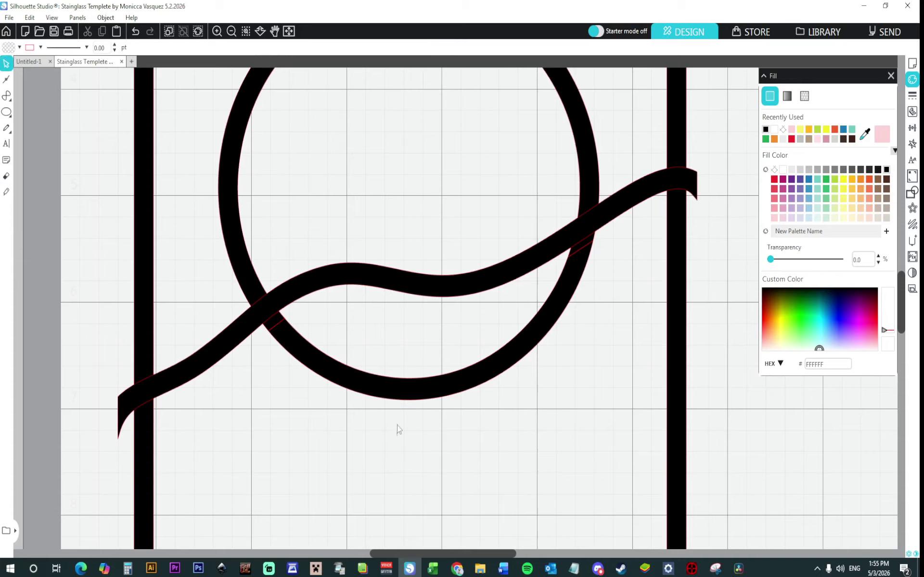
pyautogui.click(393, 392)
pyautogui.press('Delete')
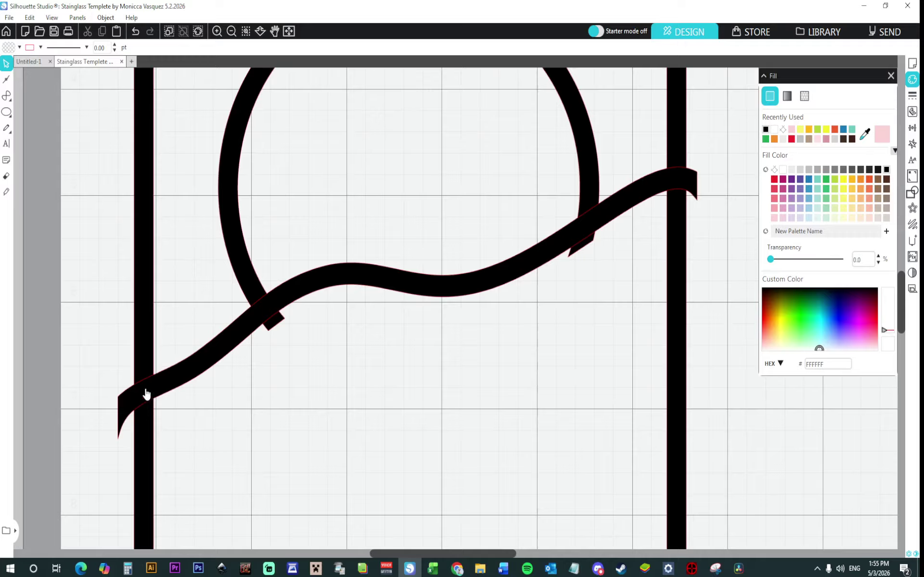
pyautogui.moveTo(110, 381); pyautogui.dragTo(117, 427)
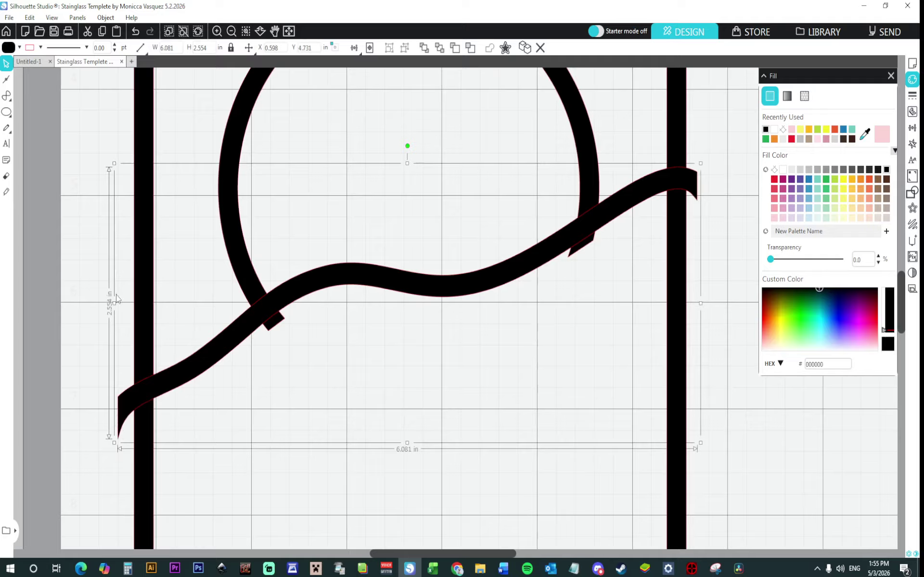
pyautogui.moveTo(116, 307); pyautogui.dragTo(134, 304)
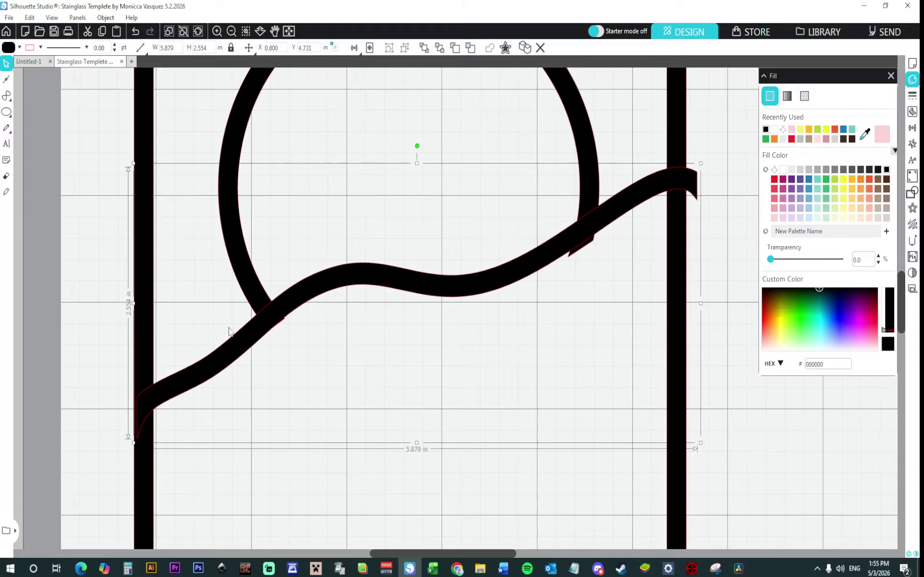
pyautogui.click(136, 30)
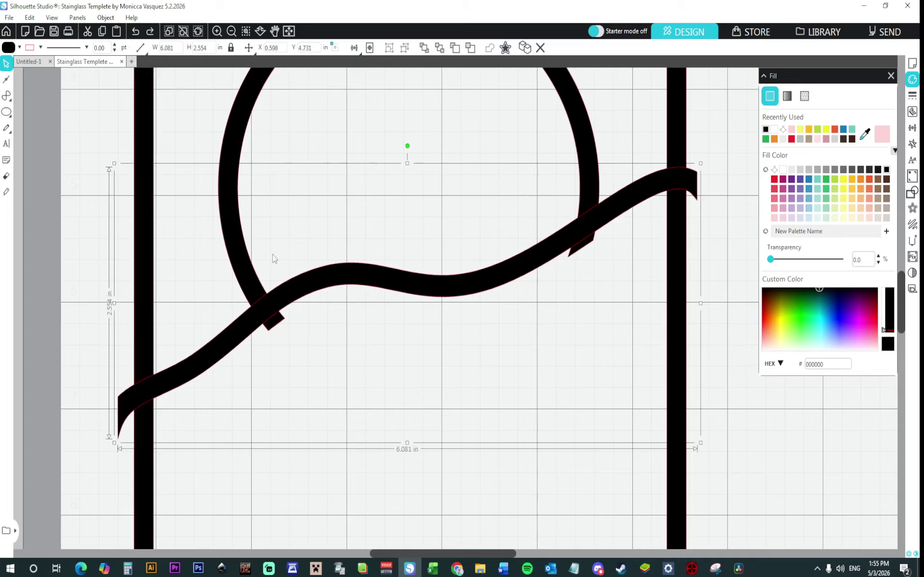
# Add an edit point on the hill outline's upper edge, within the left side of the frame.
pyautogui.doubleClick(152, 401)
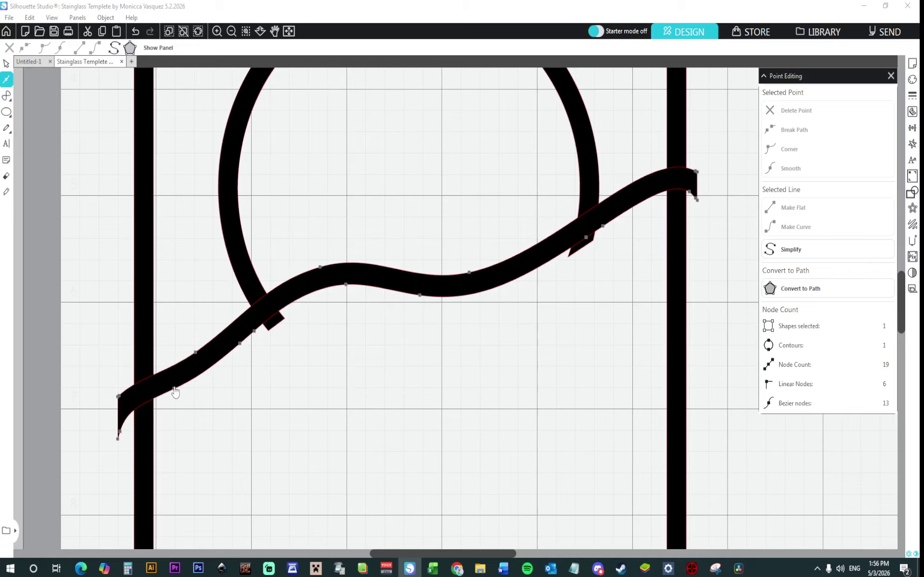
pyautogui.click(145, 381)
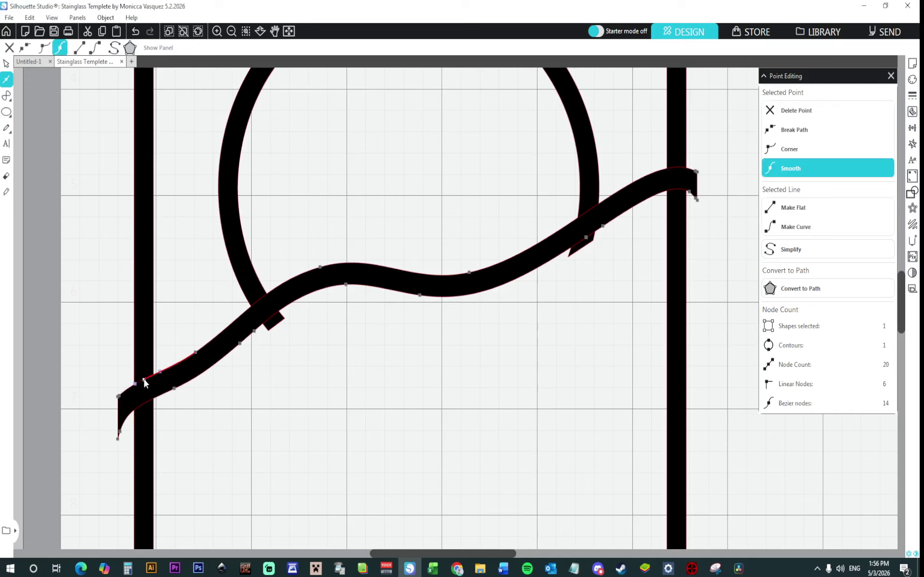
pyautogui.click(148, 407)
pyautogui.doubleClick(124, 402)
pyautogui.doubleClick(123, 398)
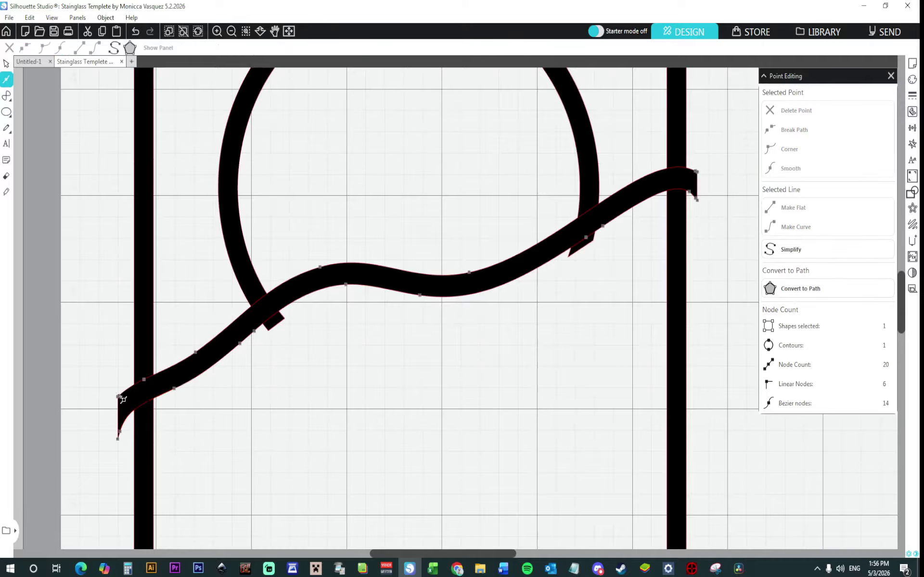
pyautogui.click(123, 398)
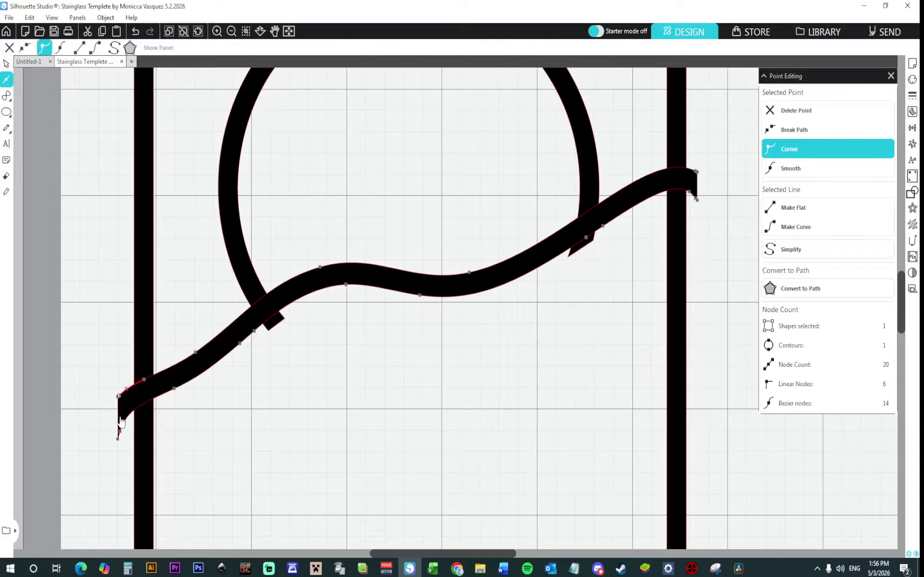
pyautogui.click(122, 434)
pyautogui.click(796, 112)
pyautogui.click(796, 111)
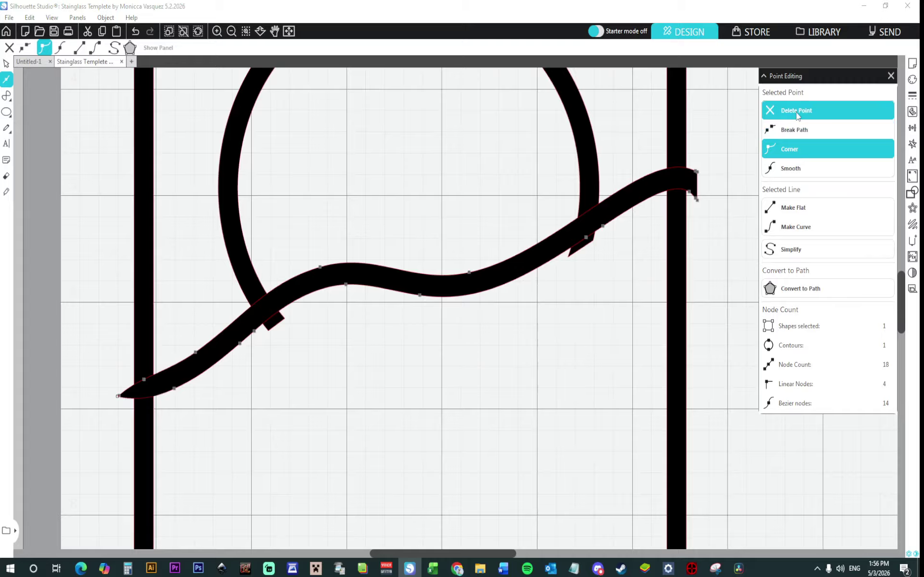
pyautogui.click(135, 32)
pyautogui.click(136, 32)
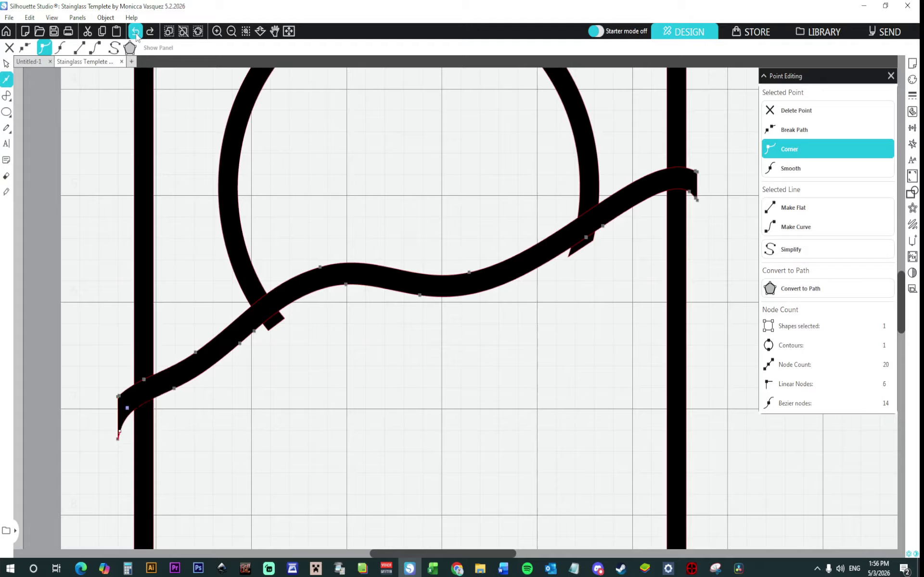
# Add a point on the hill's lower edge within the left frame bar and delete the end points beyond the frame.
pyautogui.click(147, 405)
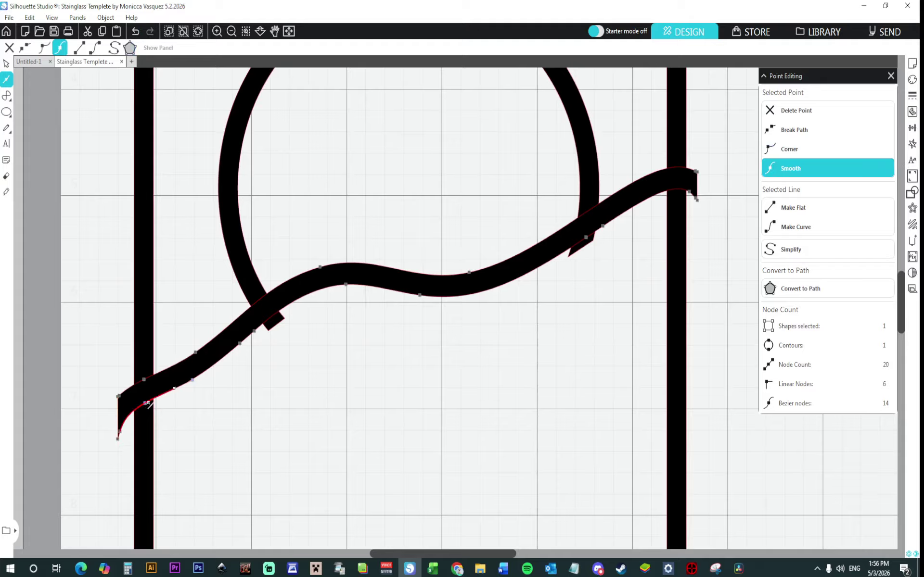
pyautogui.moveTo(142, 404); pyautogui.dragTo(139, 408)
pyautogui.click(149, 405)
pyautogui.click(120, 432)
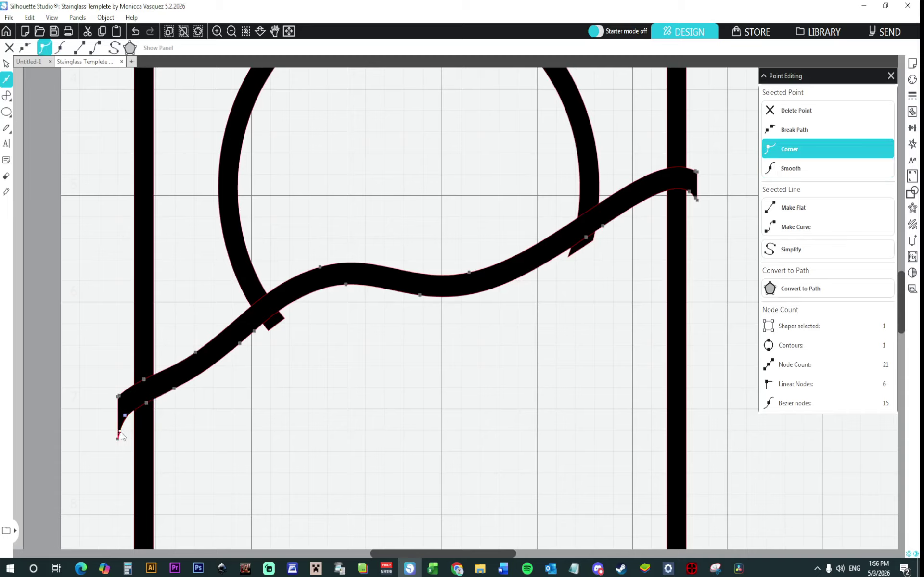
pyautogui.click(791, 111)
pyautogui.click(792, 111)
pyautogui.click(792, 111)
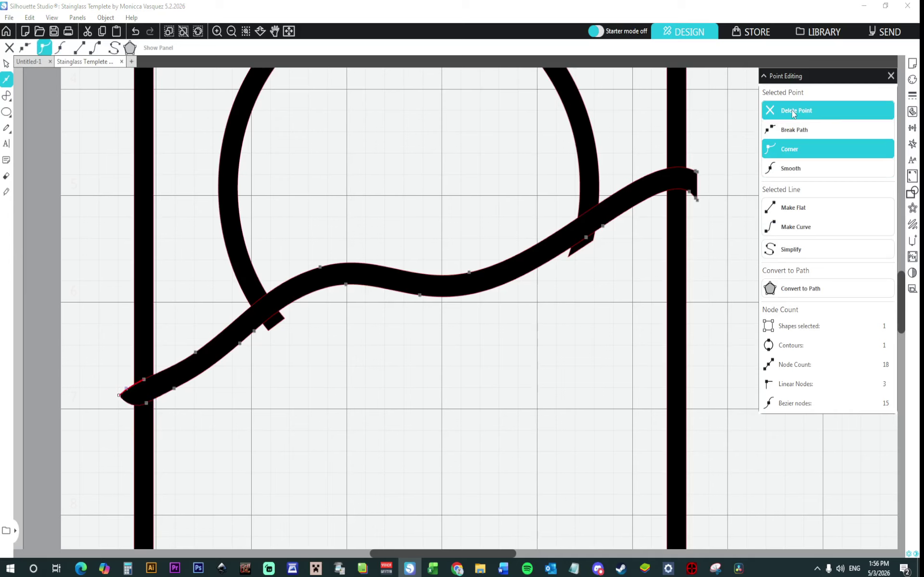
pyautogui.click(792, 110)
pyautogui.click(287, 428)
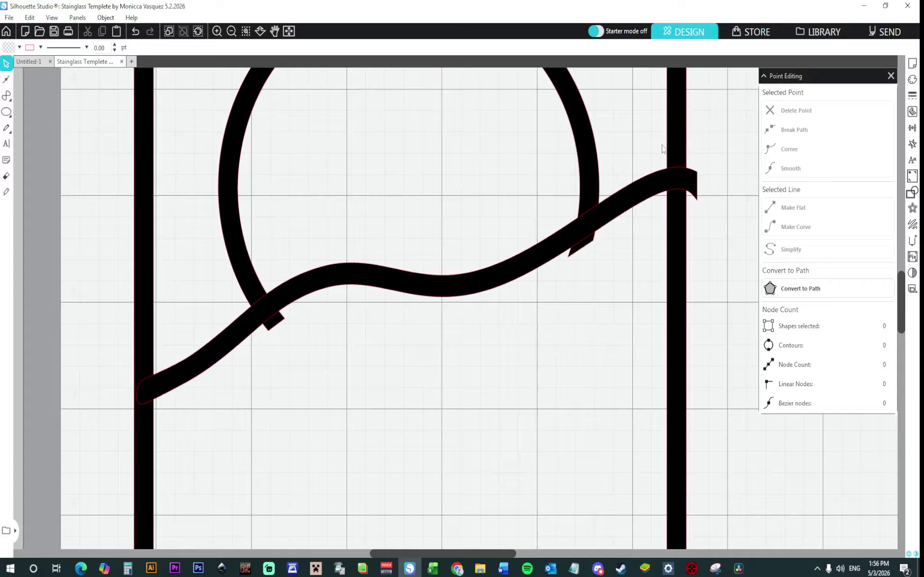
# Add points on the hill's upper and lower edges within the right frame bar and delete the end points outside it.
pyautogui.doubleClick(674, 182)
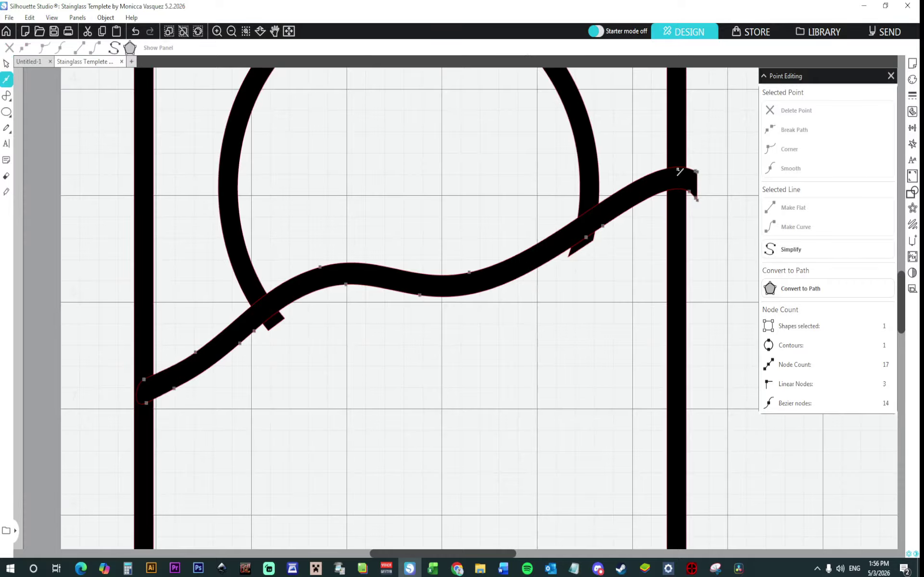
pyautogui.click(677, 169)
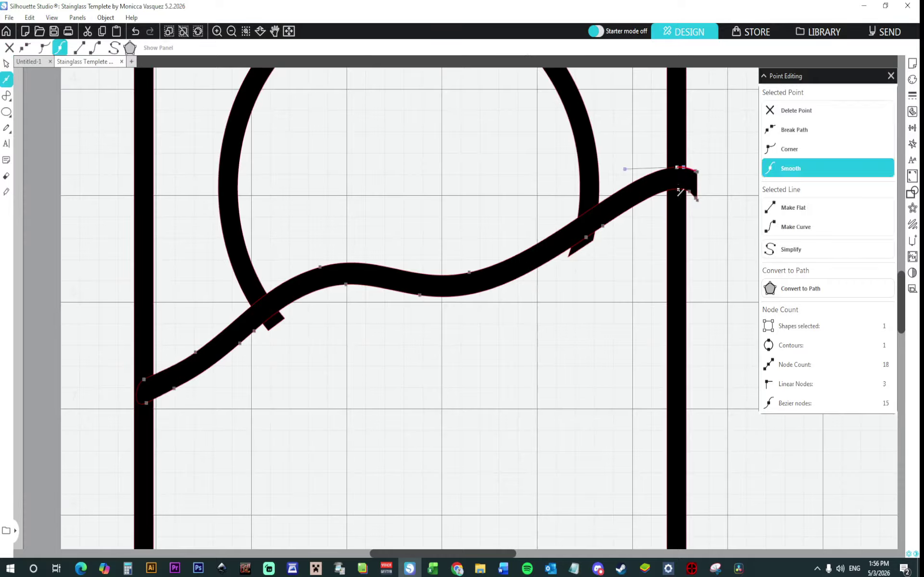
pyautogui.click(678, 190)
pyautogui.click(695, 172)
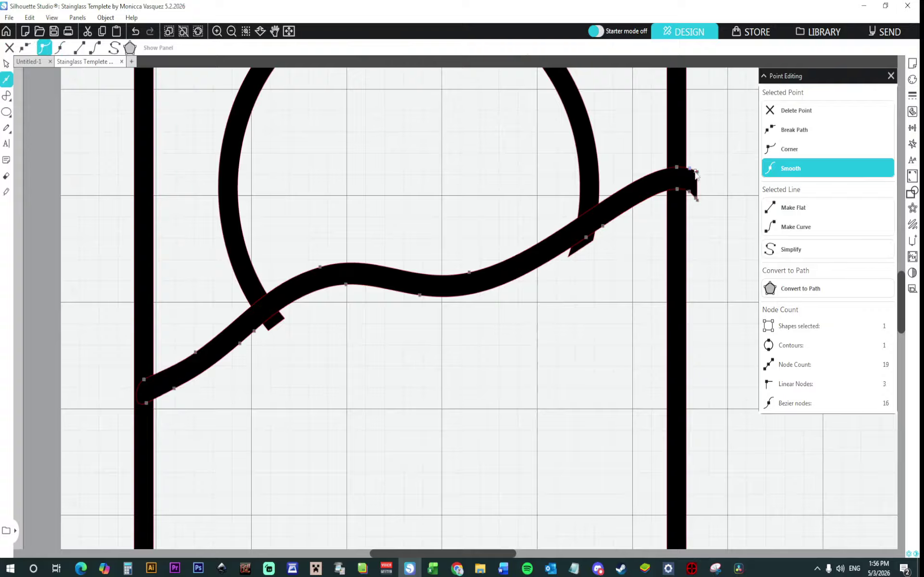
pyautogui.click(807, 110)
pyautogui.click(807, 111)
pyautogui.click(807, 110)
pyautogui.click(806, 110)
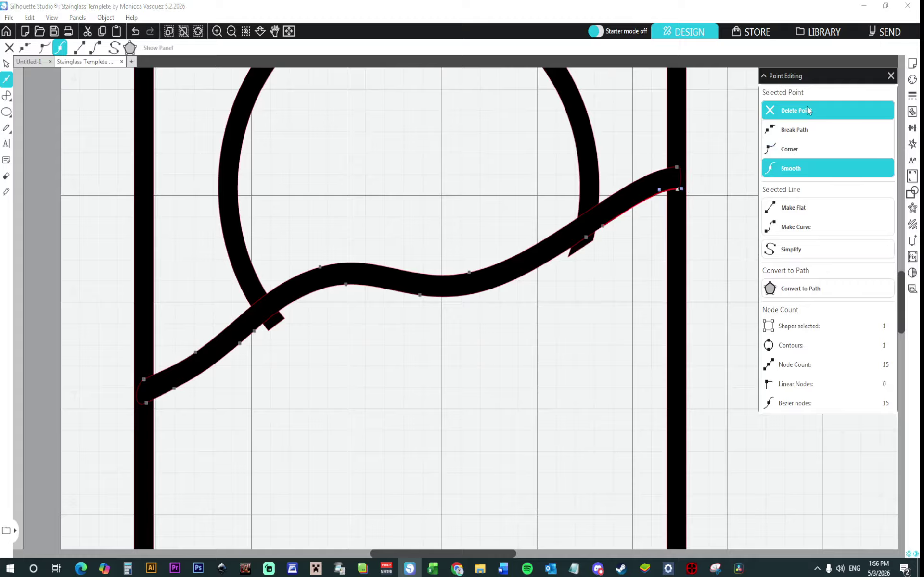
pyautogui.press('Escape')
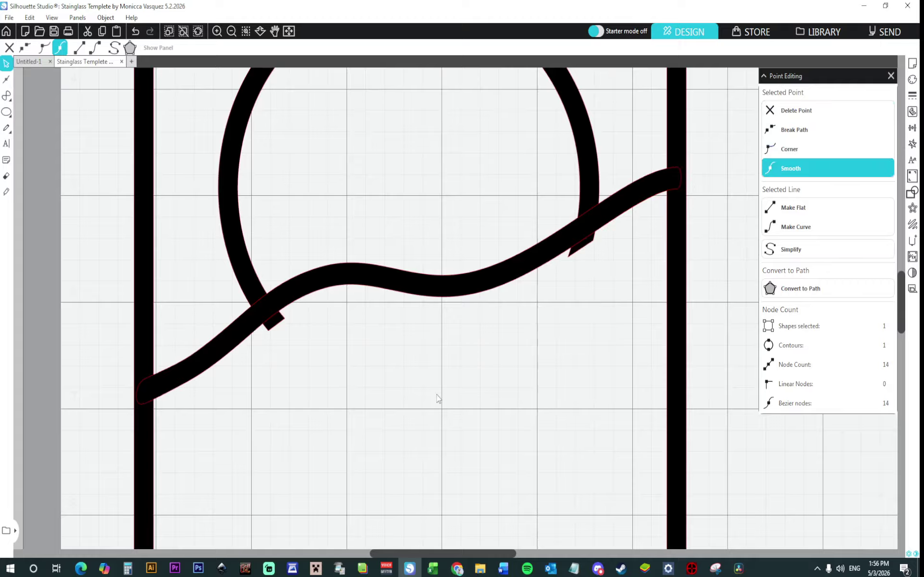
# Send the hill outline behind the frame and the sun ring.
pyautogui.doubleClick(258, 305)
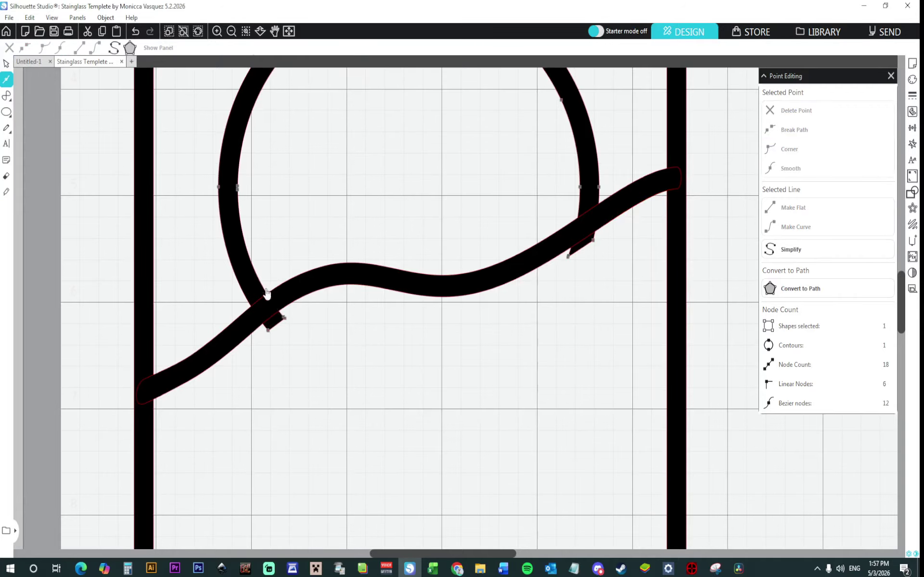
pyautogui.press('Escape')
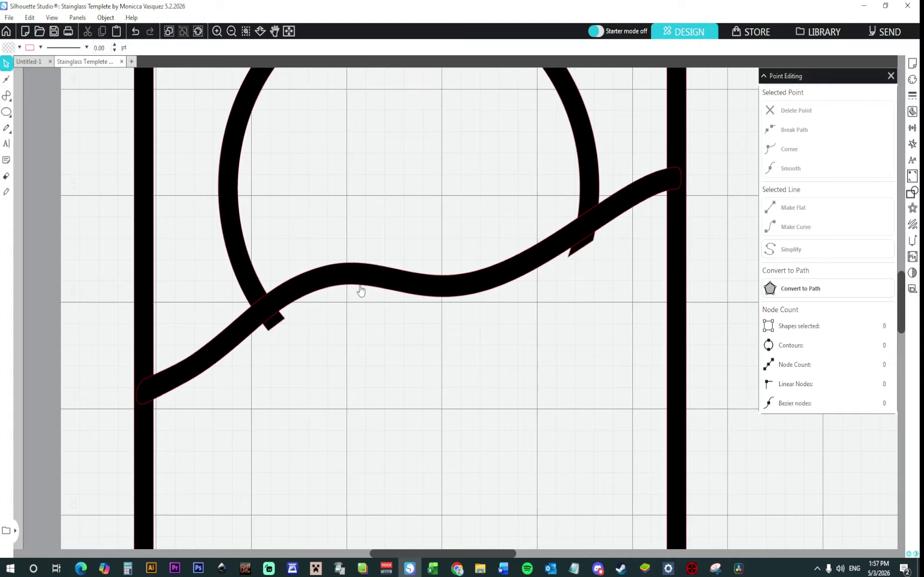
pyautogui.rightClick(361, 284)
pyautogui.click(395, 485)
pyautogui.click(402, 453)
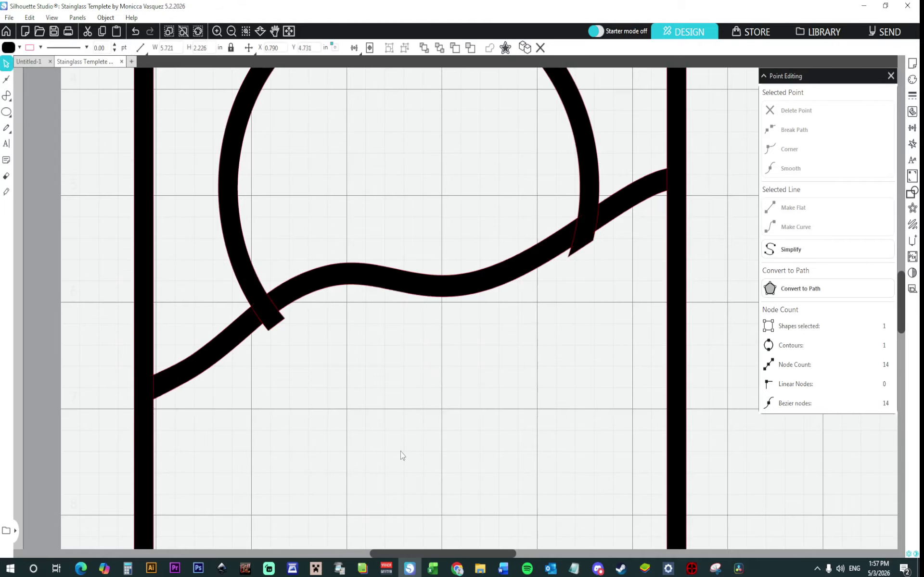
# Add points on both edges of the sun ring inside the hill line at its left and right crossings.
pyautogui.doubleClick(268, 309)
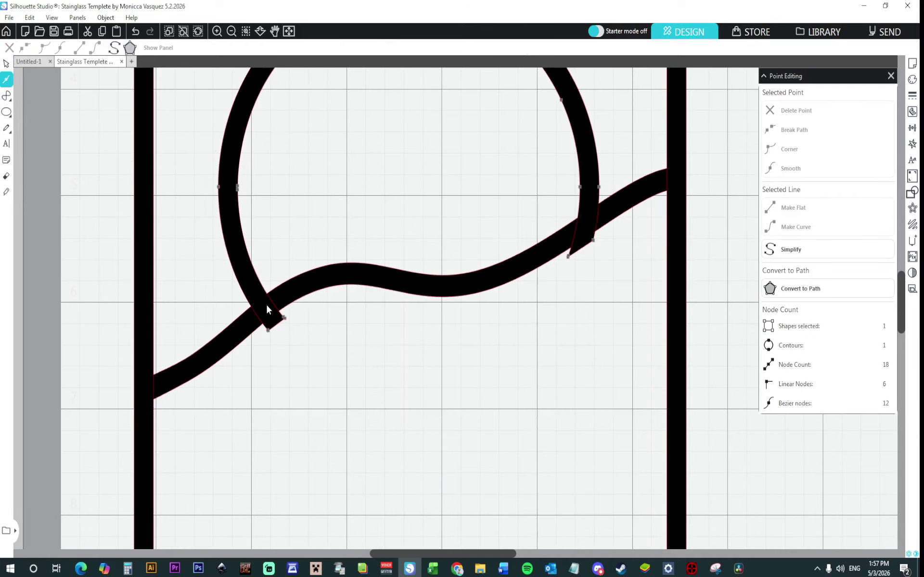
pyautogui.click(274, 306)
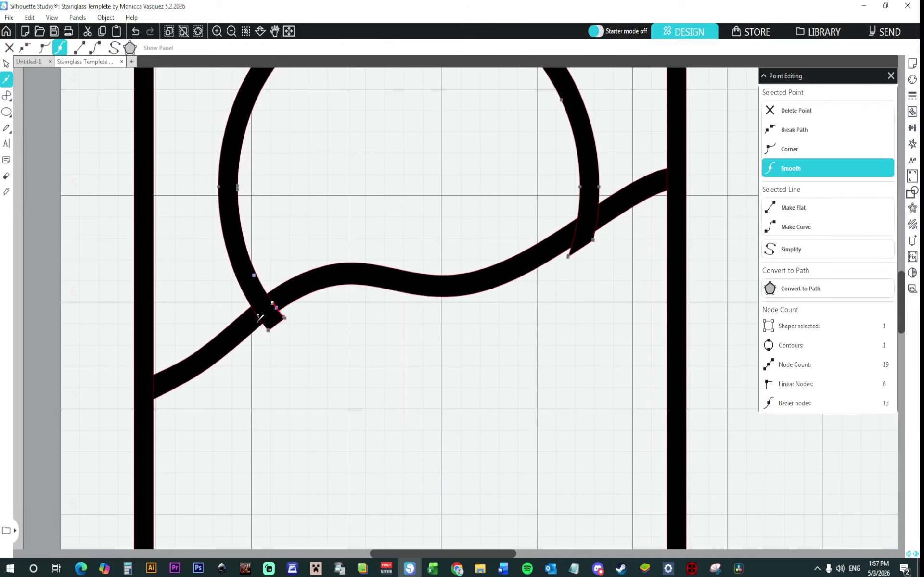
pyautogui.click(256, 315)
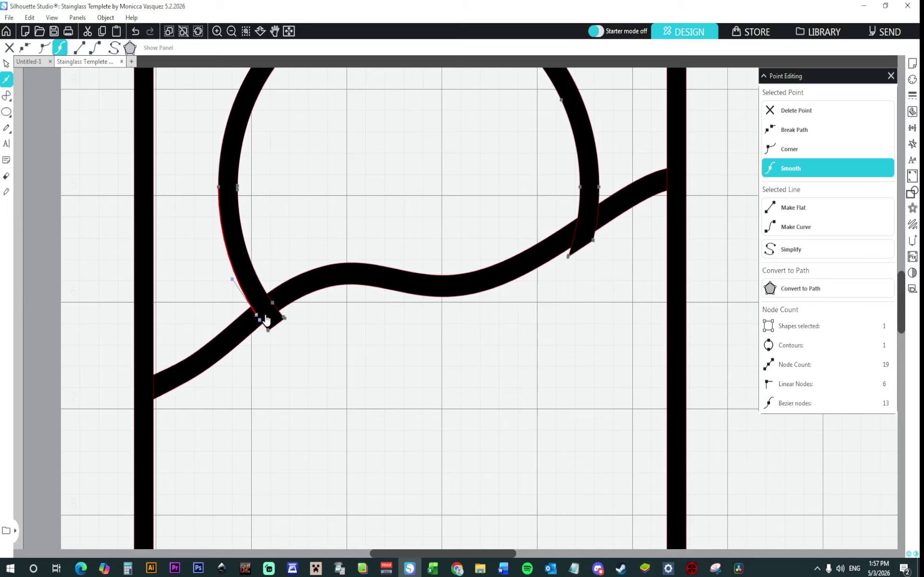
pyautogui.click(576, 230)
pyautogui.click(597, 220)
# Delete the sun ring's end points that stick out below the hill line at the right crossing.
pyautogui.click(595, 243)
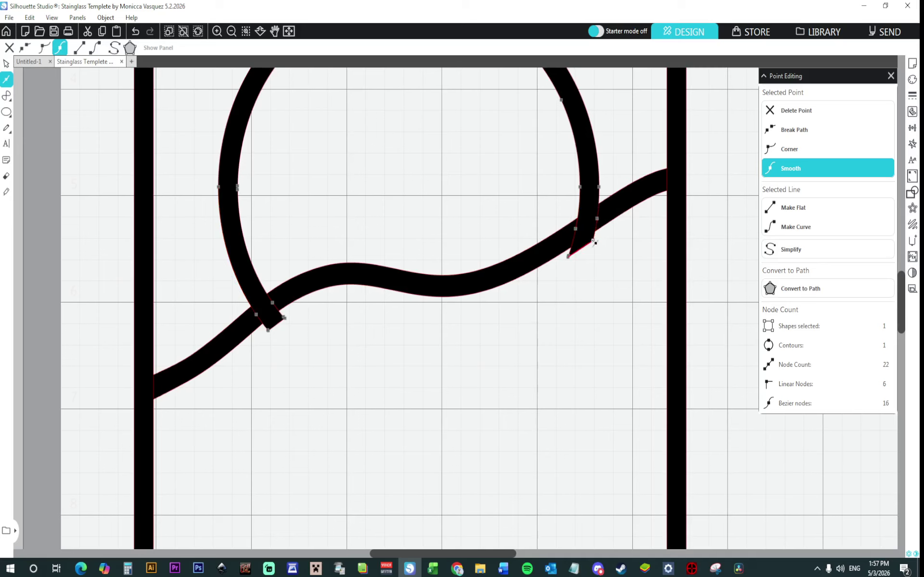
pyautogui.click(819, 108)
pyautogui.click(818, 108)
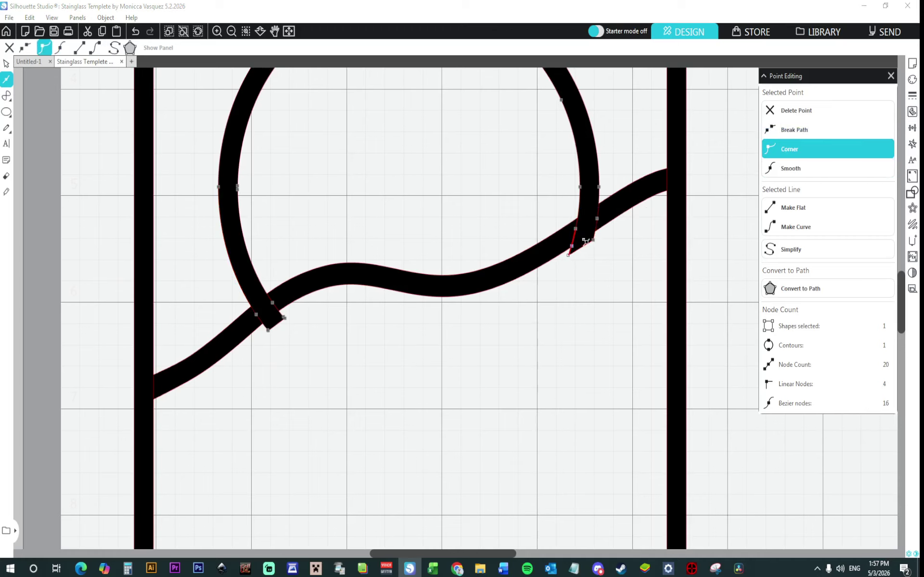
pyautogui.click(799, 116)
pyautogui.click(798, 116)
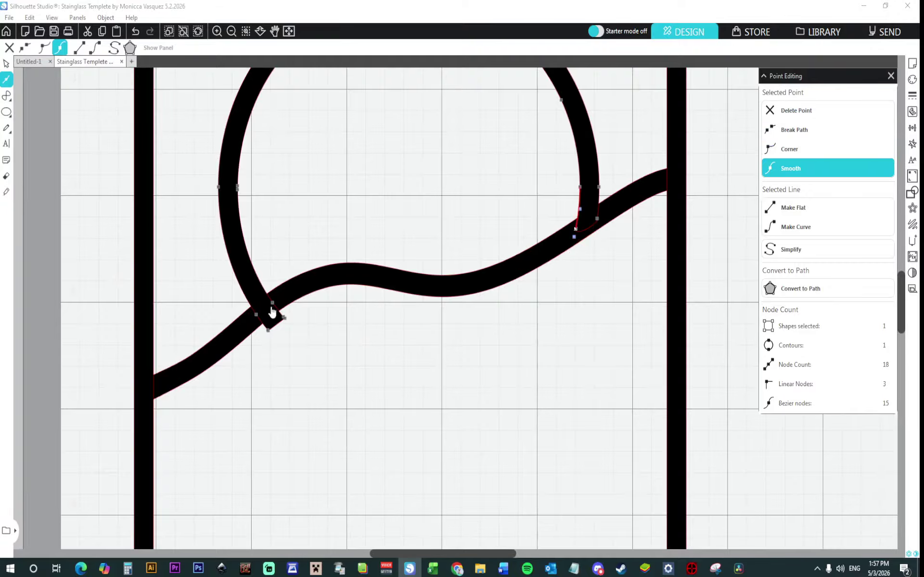
# Delete the sun ring's protruding end points at the left crossing and leave point editing.
pyautogui.click(284, 319)
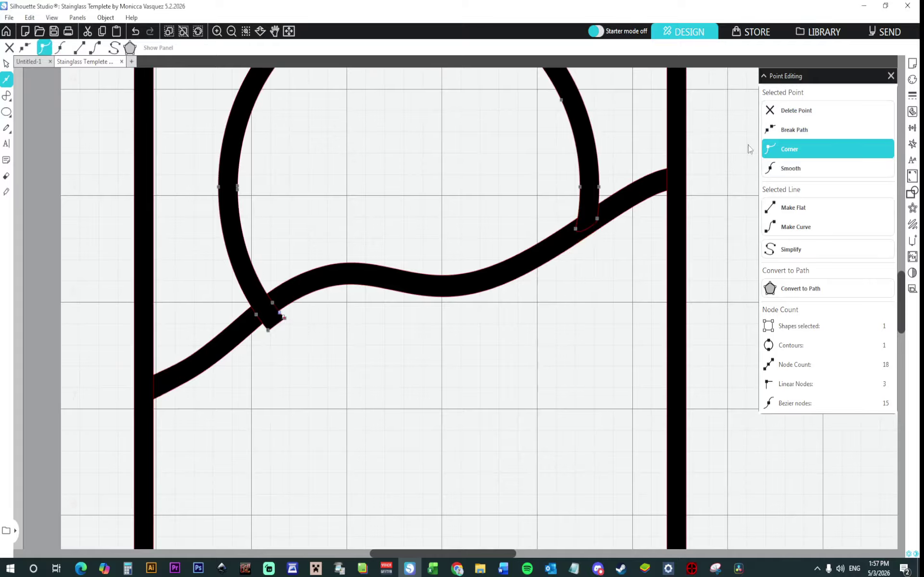
pyautogui.click(801, 109)
pyautogui.click(799, 111)
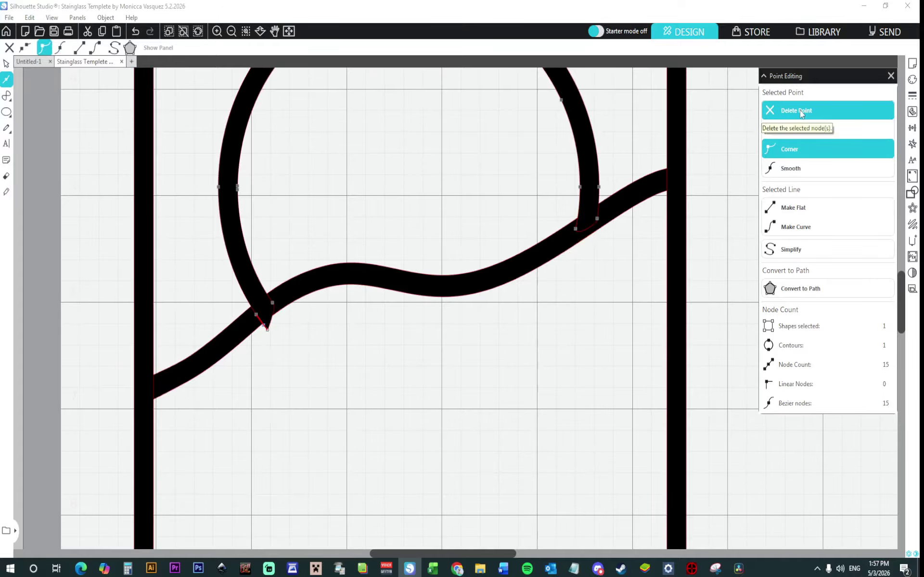
pyautogui.click(800, 111)
pyautogui.click(426, 410)
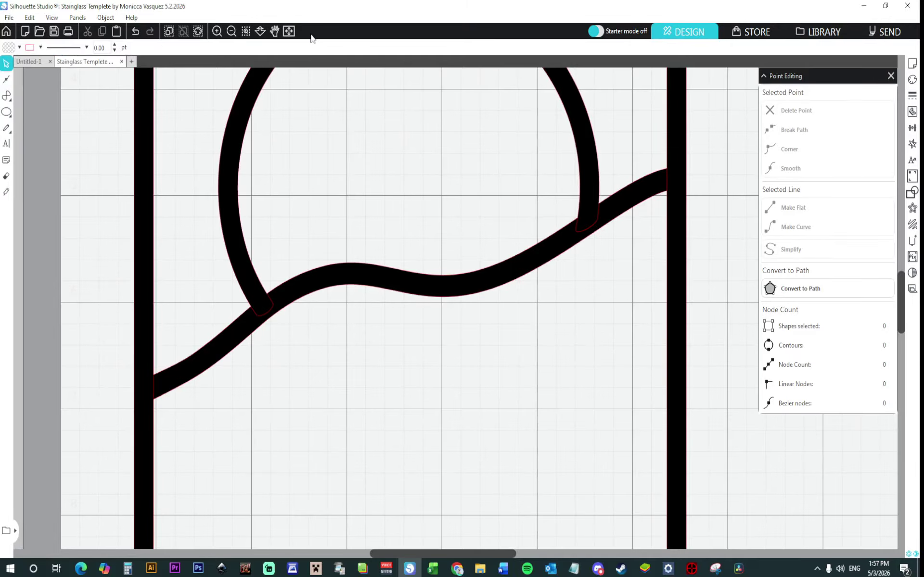
# Select the frame, sun ring and hill outline together and weld them into one shape.
pyautogui.click(289, 31)
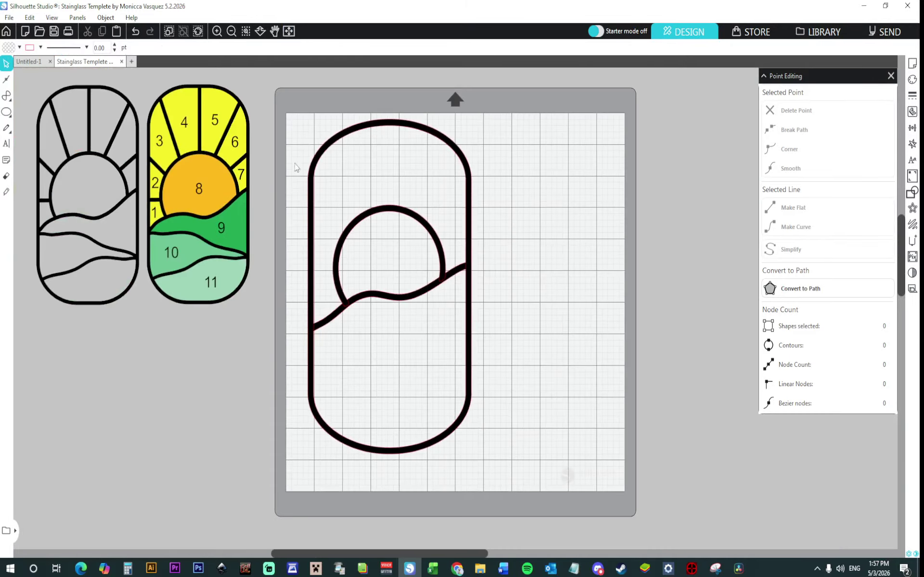
pyautogui.click(309, 139)
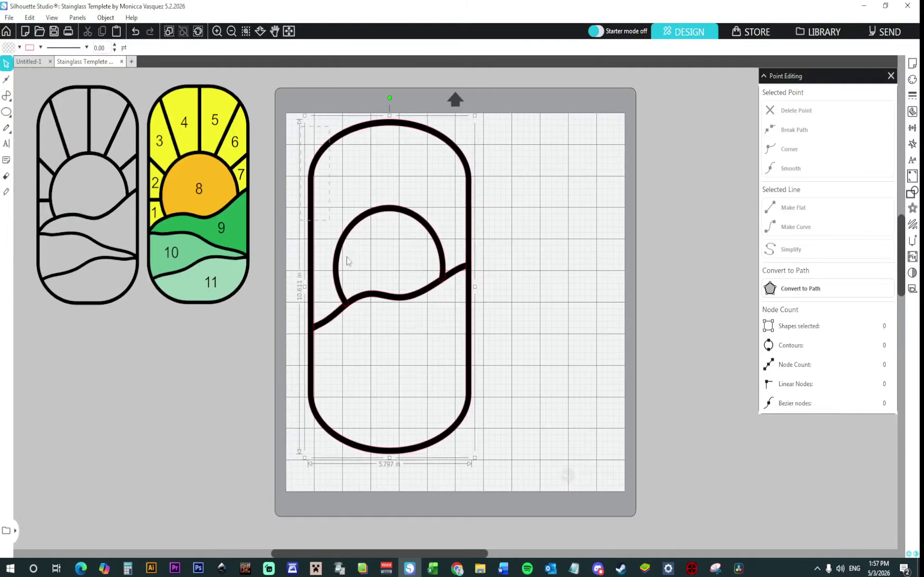
pyautogui.rightClick(447, 272)
pyautogui.click(472, 424)
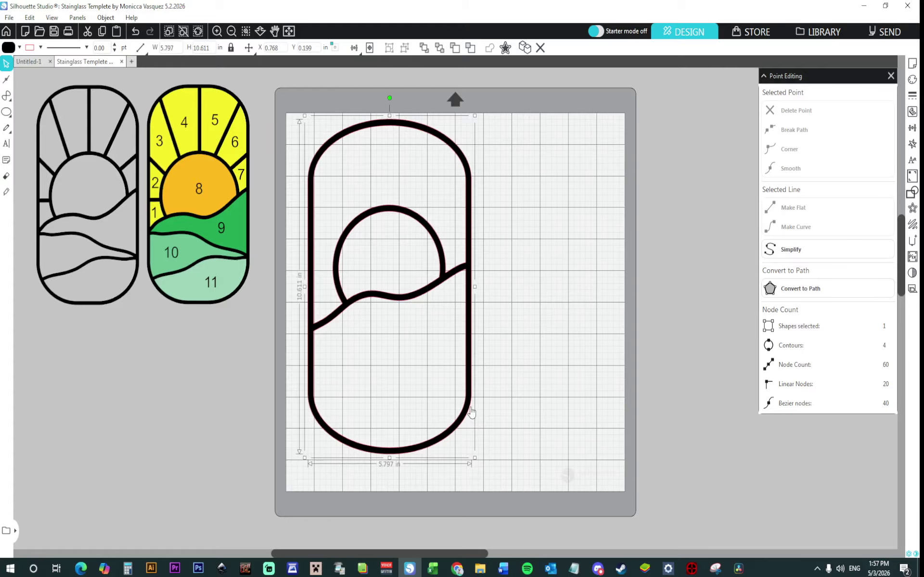
pyautogui.click(217, 31)
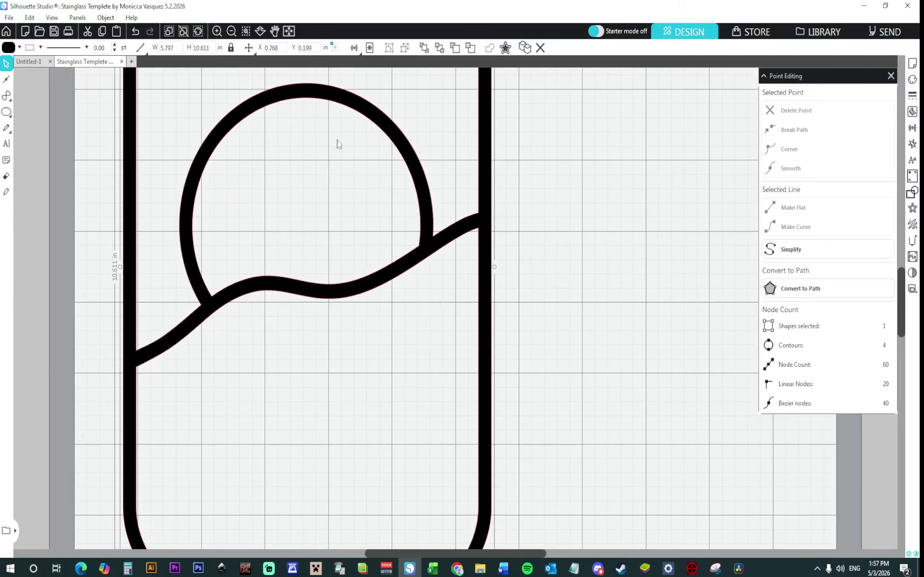
pyautogui.click(289, 31)
pyautogui.click(289, 31)
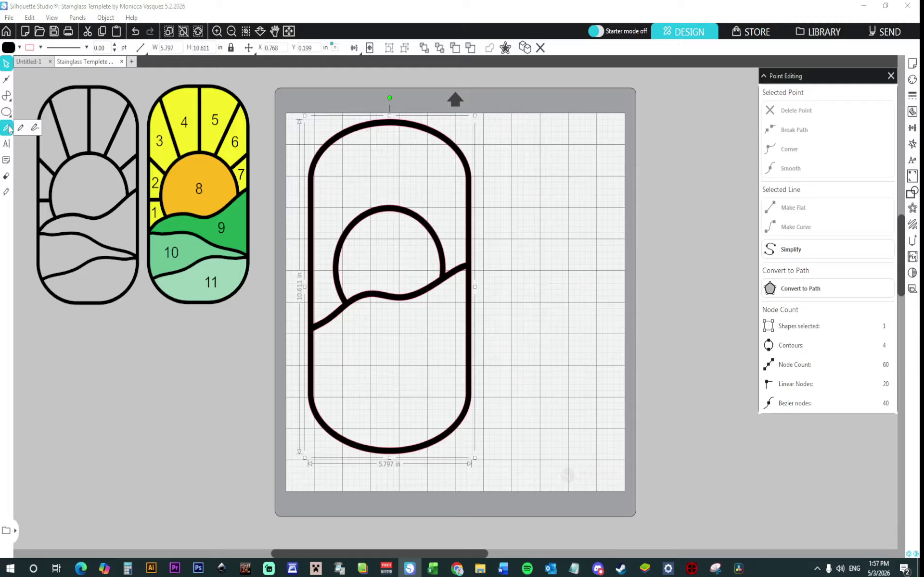
# Draw a thin upright rectangle about 0.15 in wide and 5.2 in tall below the coloured sample and fill it black.
pyautogui.click(20, 111)
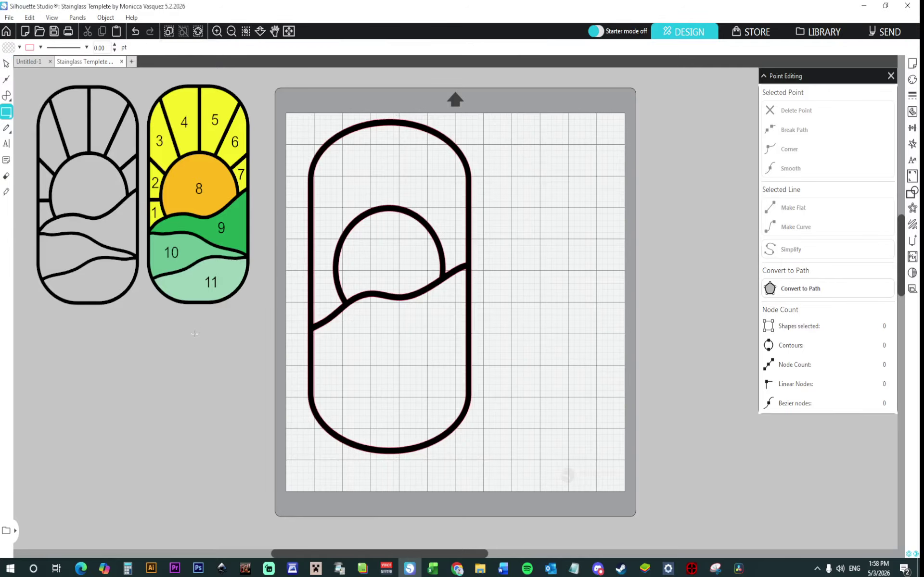
pyautogui.moveTo(194, 396); pyautogui.dragTo(198, 502)
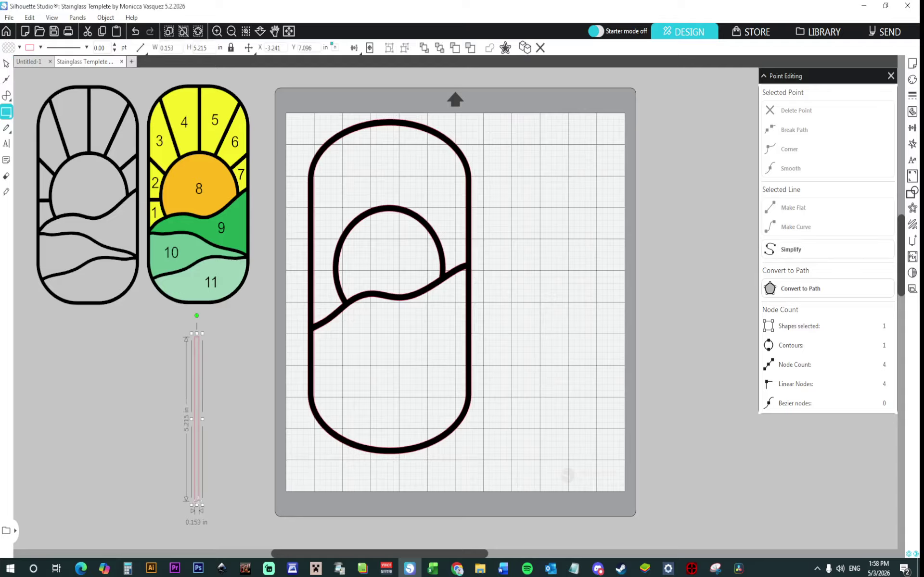
pyautogui.click(7, 64)
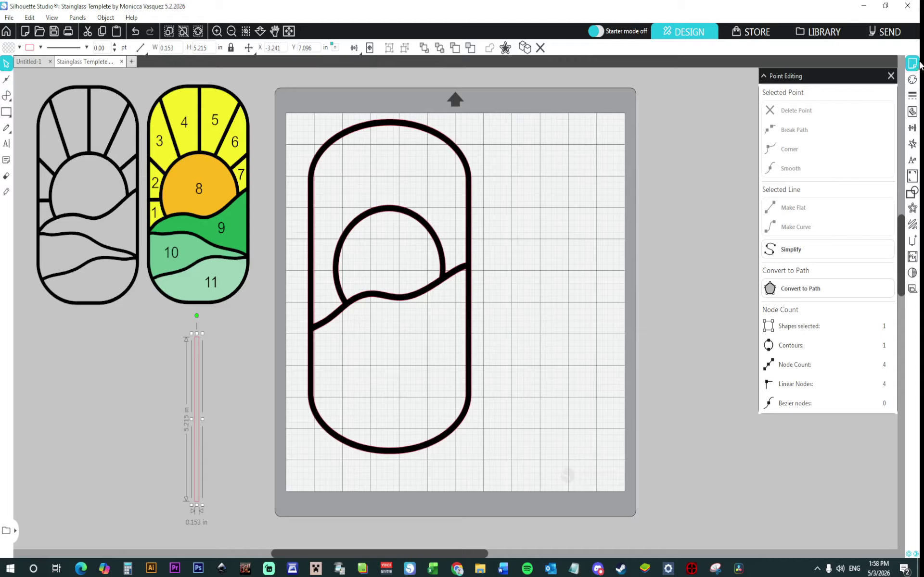
pyautogui.click(912, 80)
pyautogui.click(886, 180)
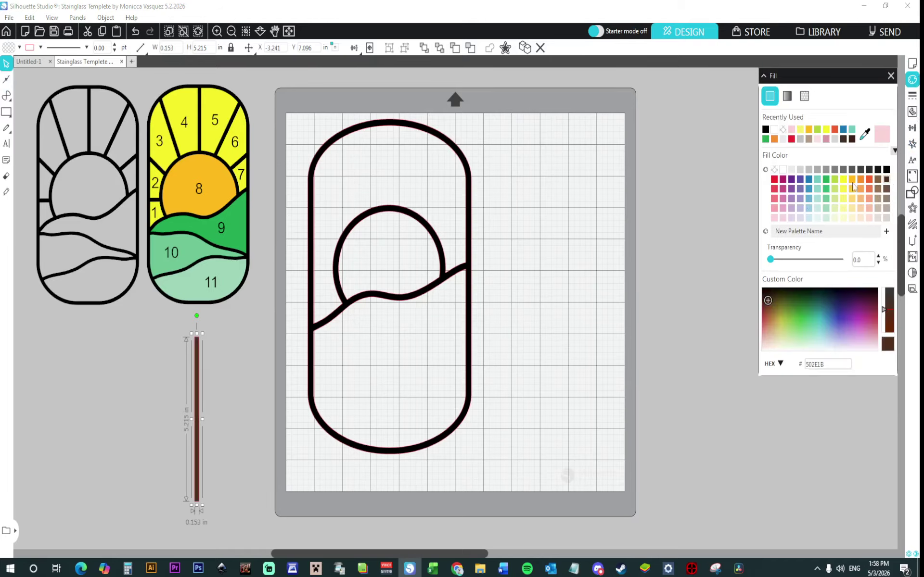
pyautogui.click(886, 170)
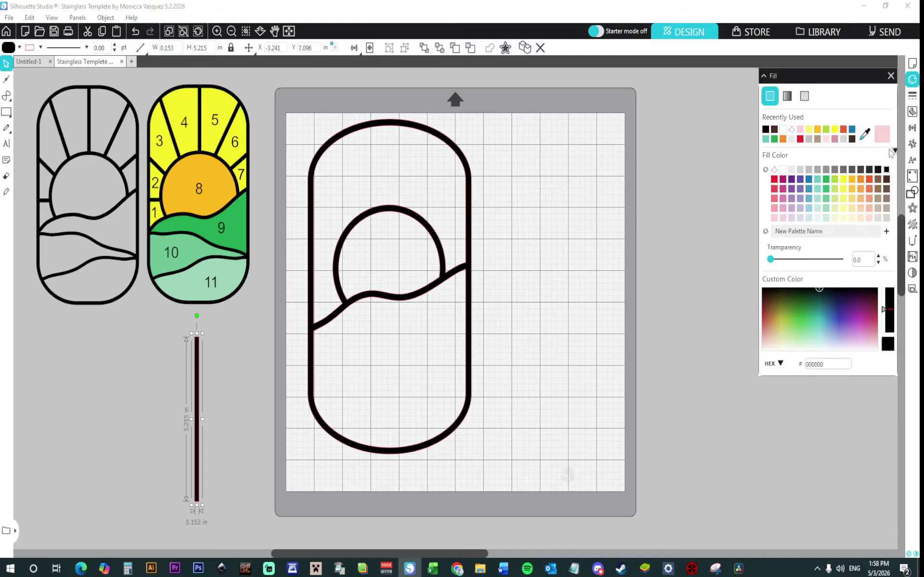
pyautogui.click(913, 98)
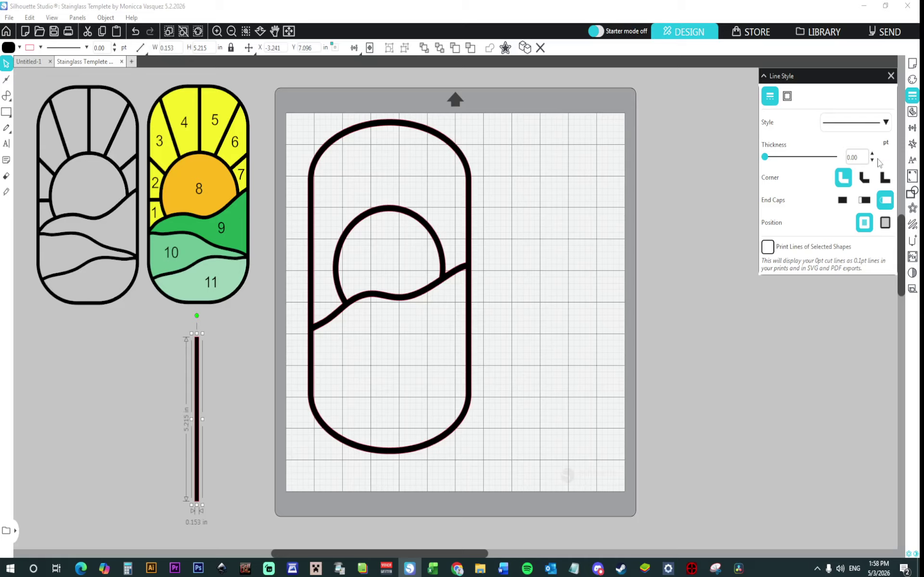
pyautogui.click(912, 82)
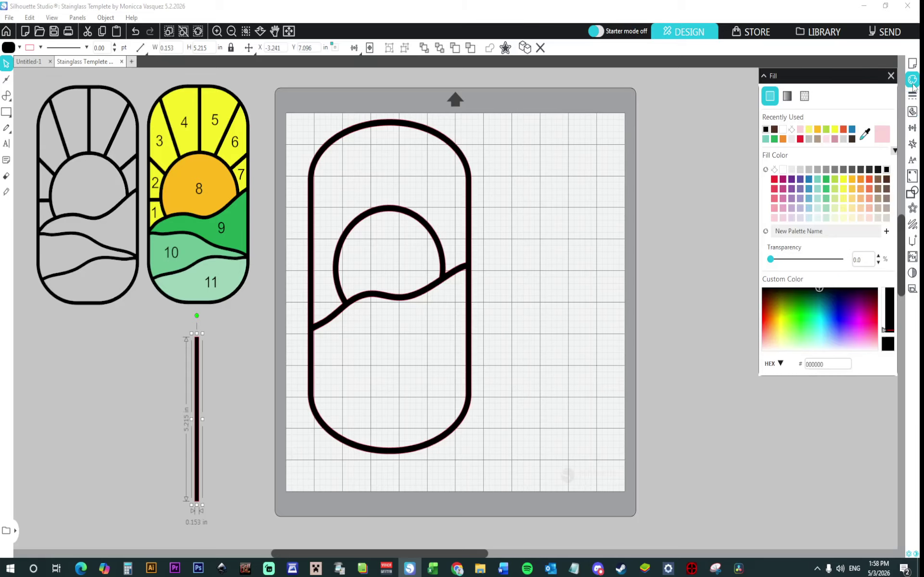
# Set the black bar's width to 0.25 in, scaling its height proportionally.
pyautogui.doubleClick(201, 386)
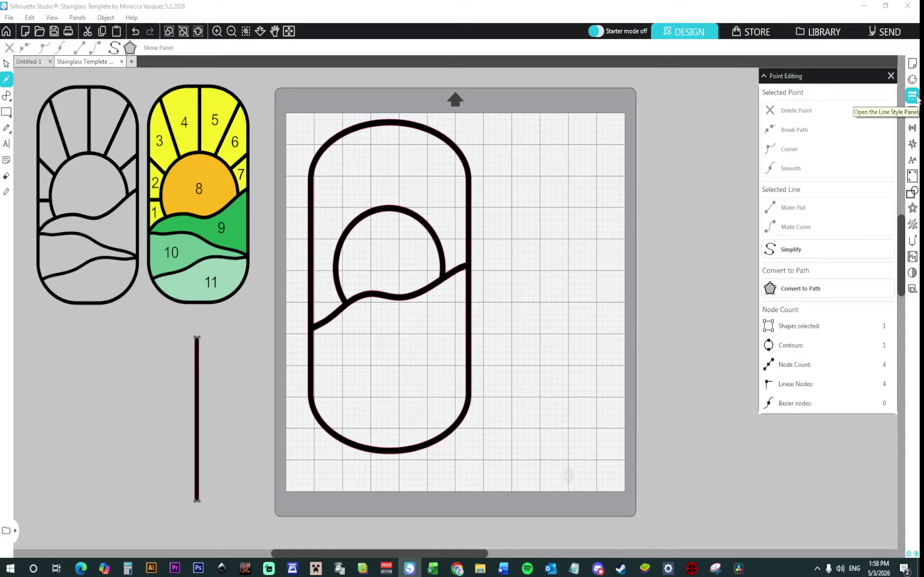
pyautogui.click(262, 417)
pyautogui.click(195, 419)
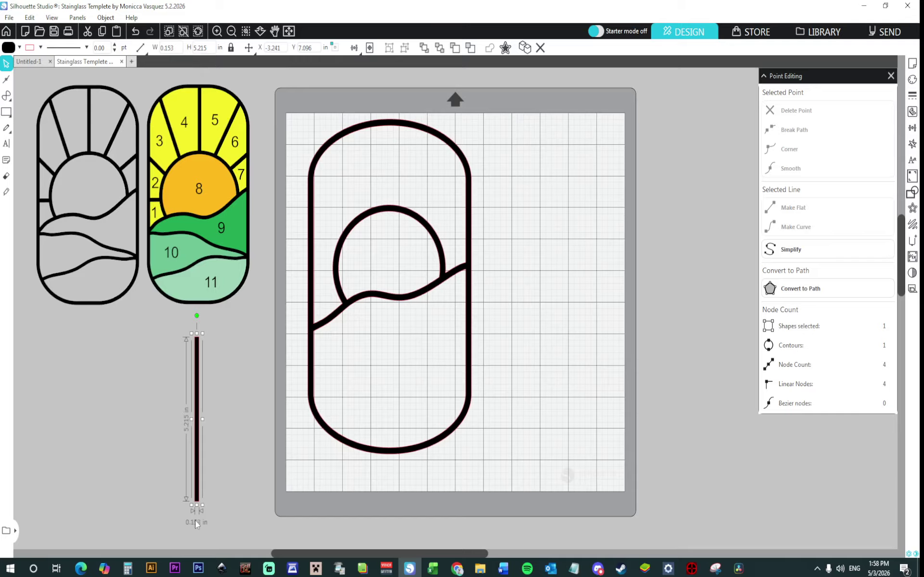
pyautogui.moveTo(176, 47); pyautogui.dragTo(148, 54)
pyautogui.write('0.')
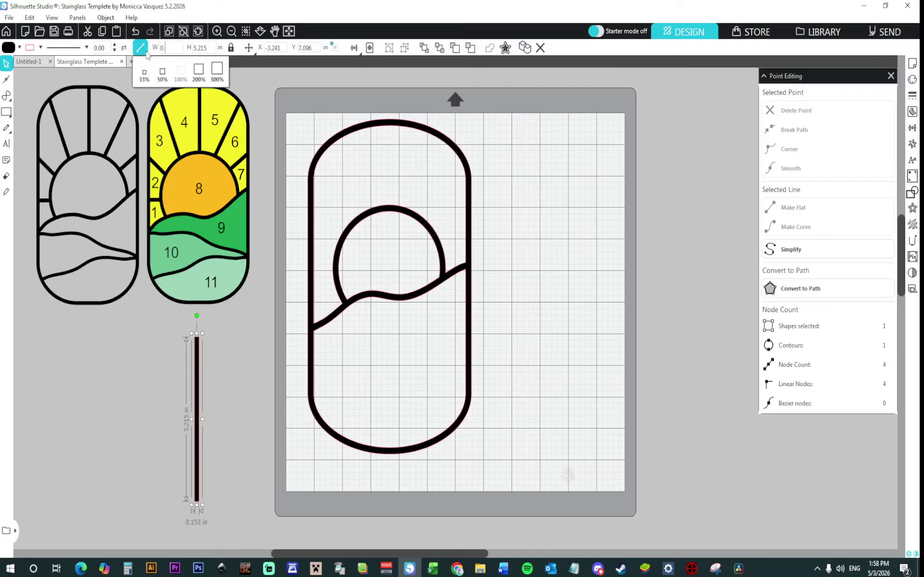
pyautogui.press('Return')
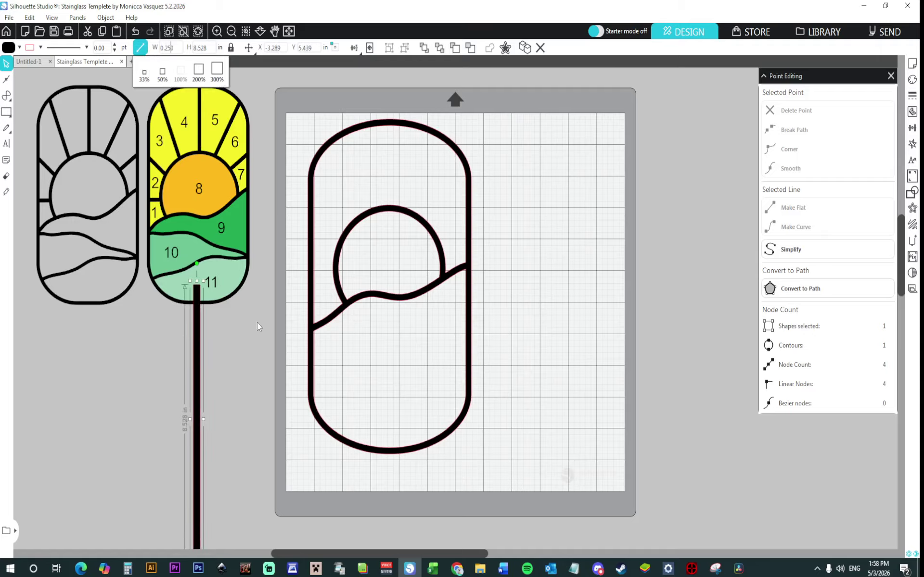
# Stand the bar on the sun ring's top as the centre ray and cut it with the Knife just above the frame.
pyautogui.moveTo(193, 394); pyautogui.dragTo(289, 332)
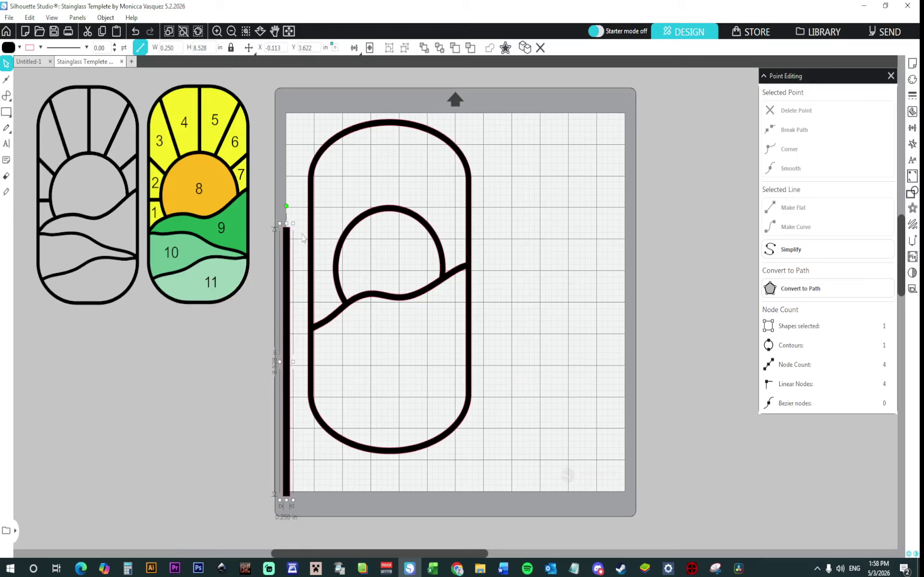
pyautogui.moveTo(285, 273); pyautogui.dragTo(387, 187)
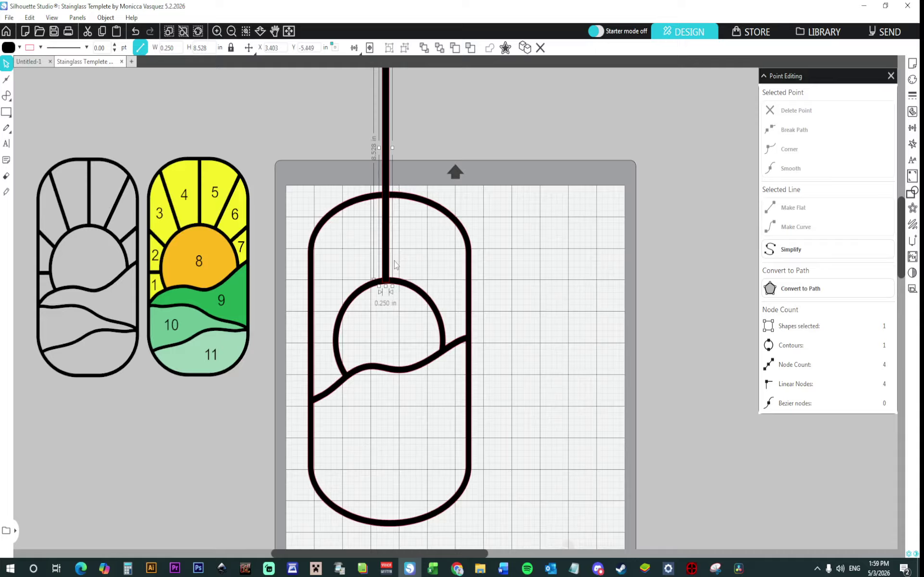
pyautogui.click(8, 194)
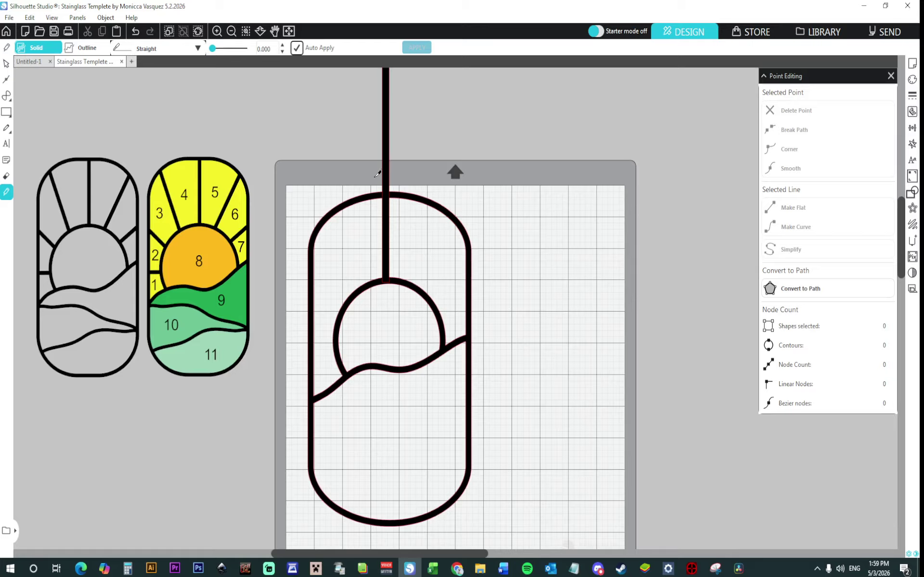
pyautogui.moveTo(377, 174); pyautogui.dragTo(415, 189)
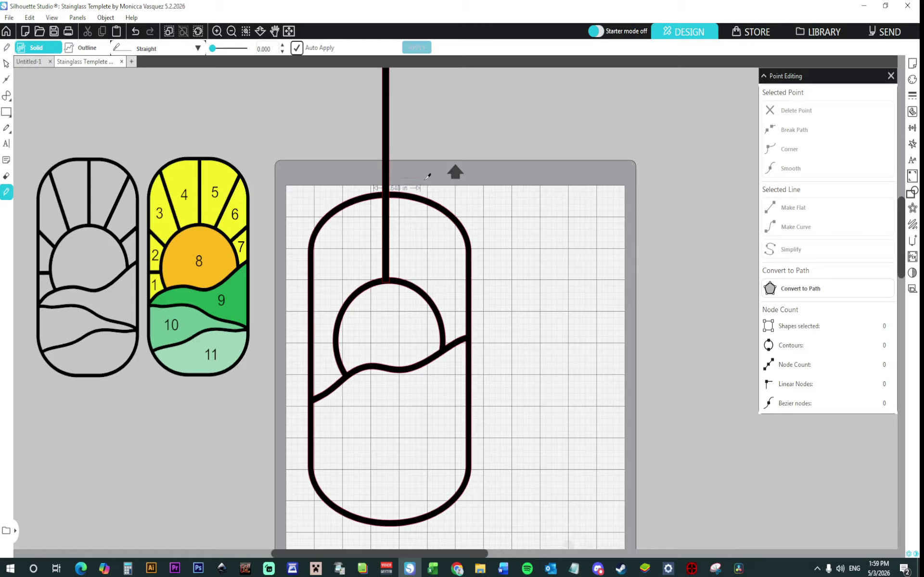
# Place a copy of the cut lower bar segment beside the centre ray and tilt it outward to the right.
pyautogui.click(7, 63)
pyautogui.click(389, 242)
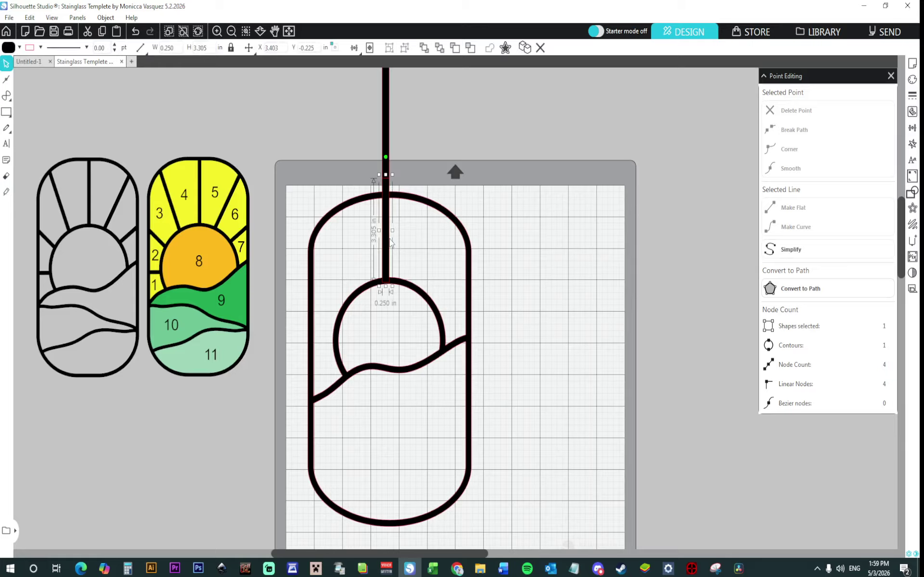
pyautogui.moveTo(390, 243); pyautogui.dragTo(423, 245)
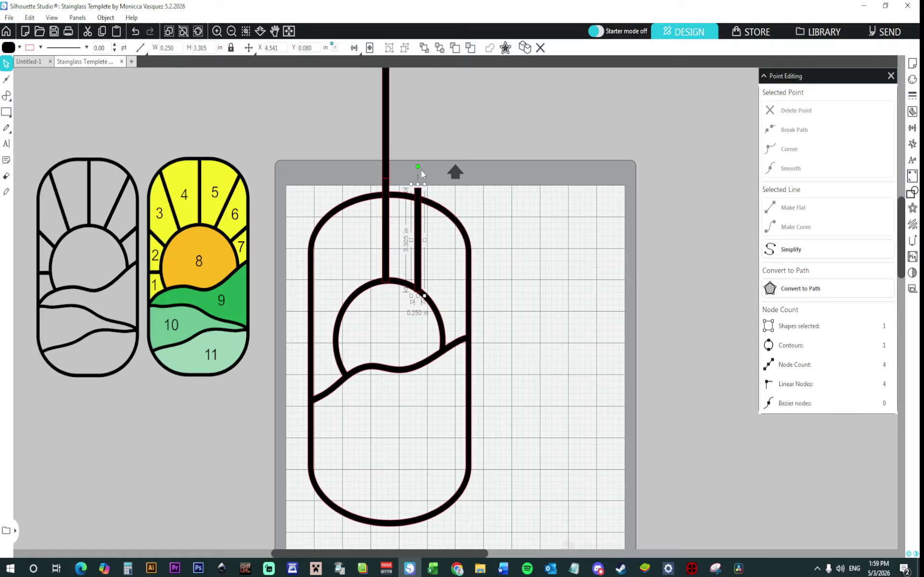
pyautogui.moveTo(418, 167); pyautogui.dragTo(439, 176)
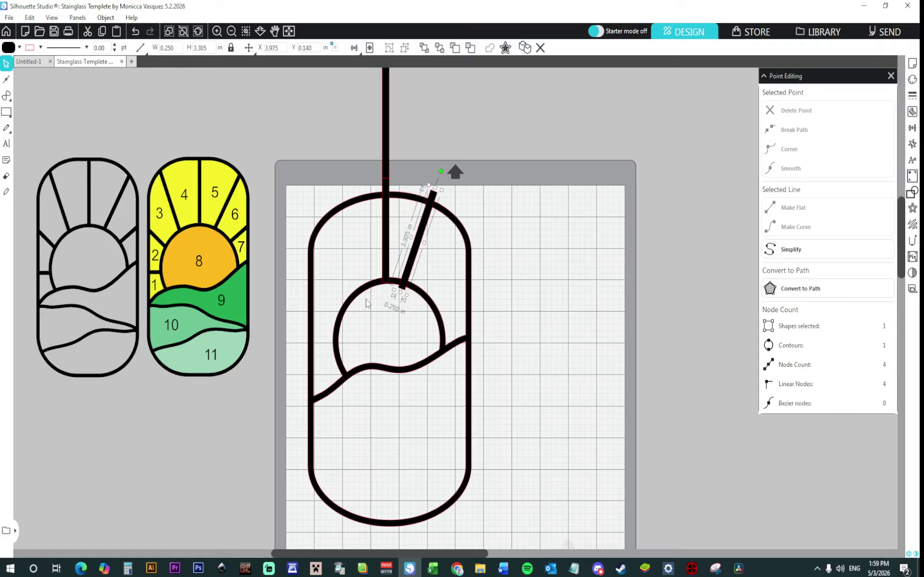
pyautogui.moveTo(422, 290); pyautogui.dragTo(425, 302)
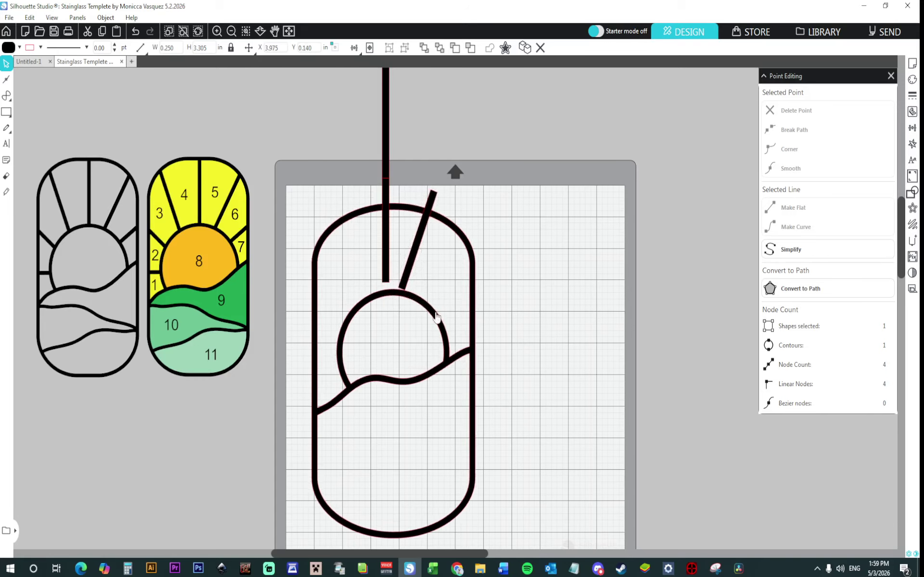
pyautogui.click(135, 30)
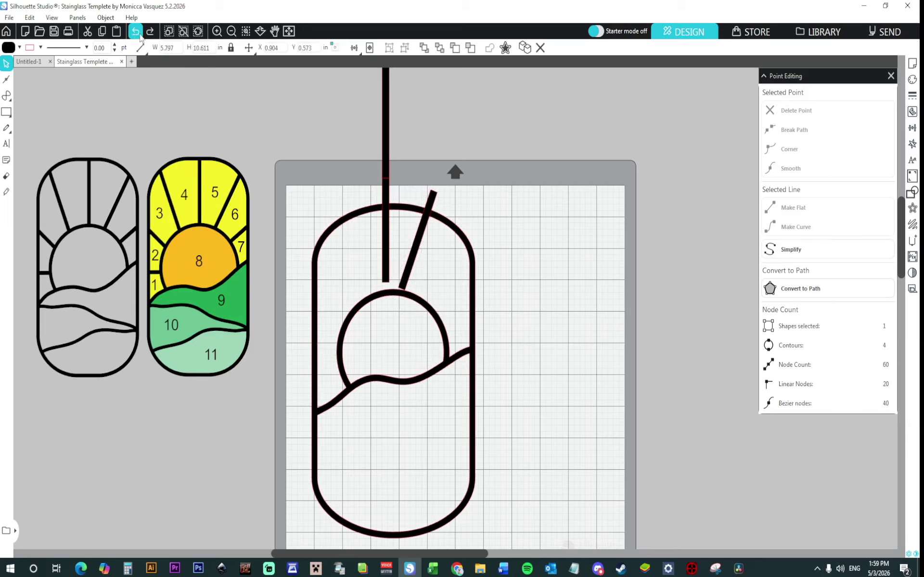
pyautogui.click(135, 30)
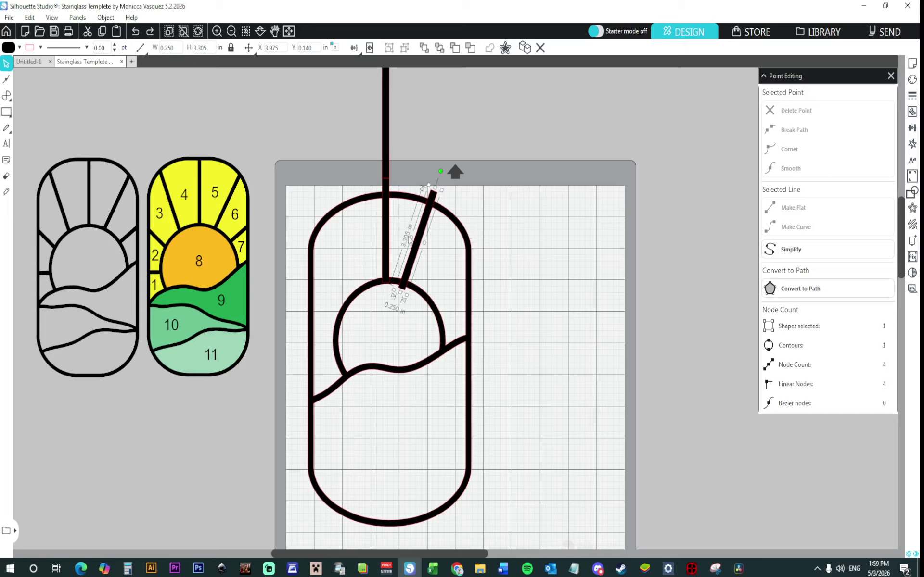
# Seat the tilted ray on the sun's upper right edge and add a duplicate below it, tilted further outward across the frame's right side.
pyautogui.moveTo(419, 251); pyautogui.dragTo(435, 255)
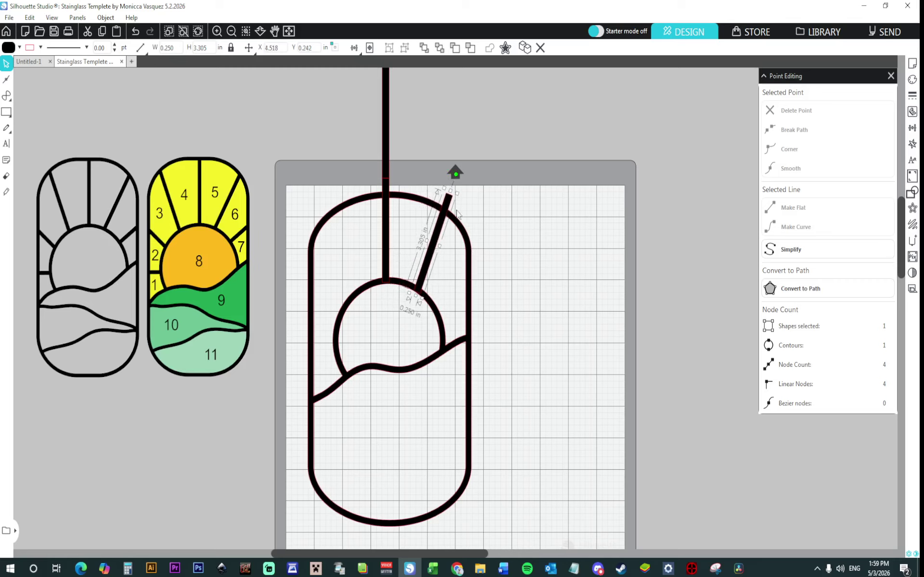
pyautogui.hotkey('ctrl', 'd')
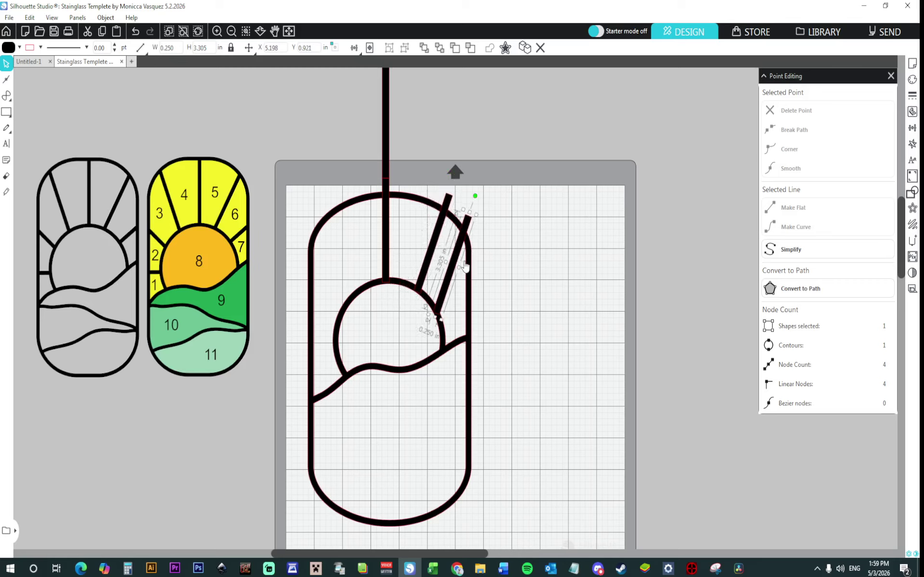
pyautogui.moveTo(476, 196); pyautogui.dragTo(498, 211)
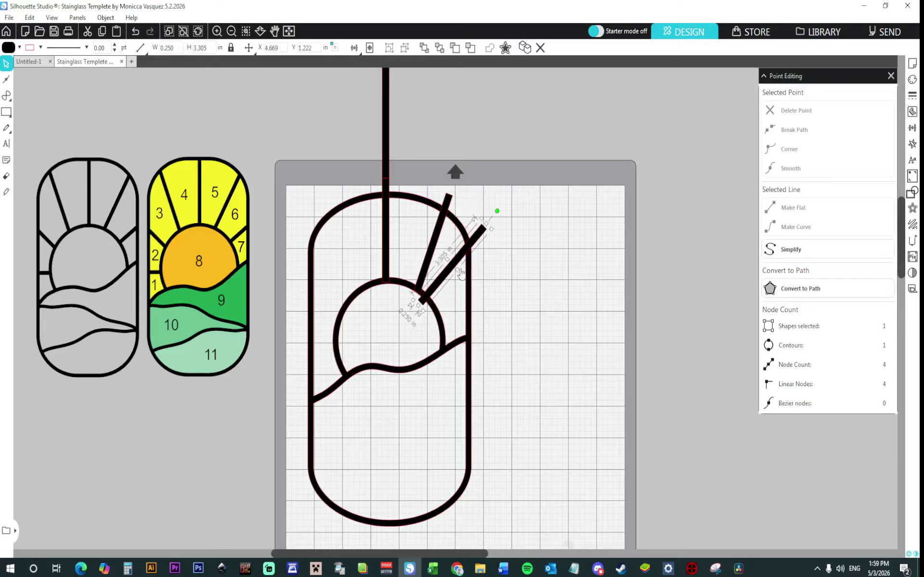
pyautogui.moveTo(460, 271); pyautogui.dragTo(474, 289)
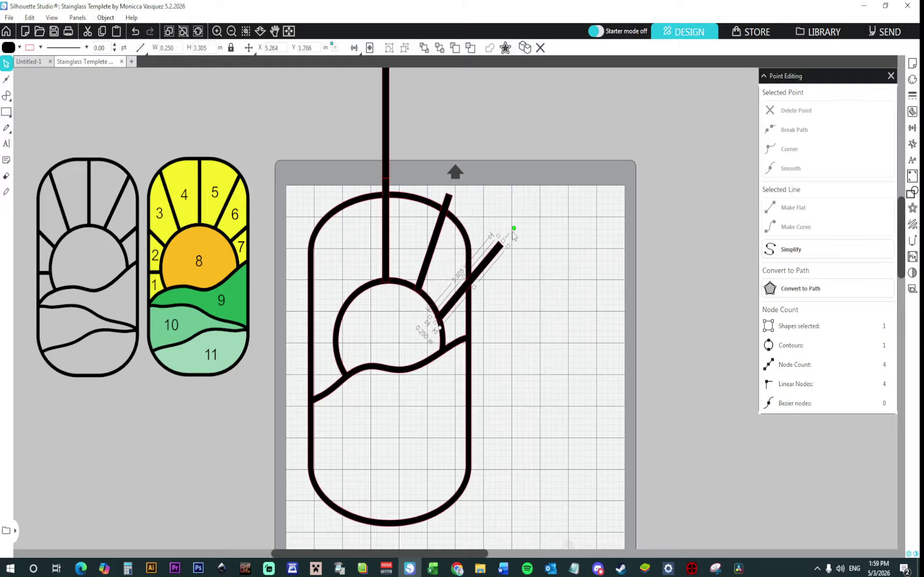
pyautogui.moveTo(516, 228); pyautogui.dragTo(510, 274)
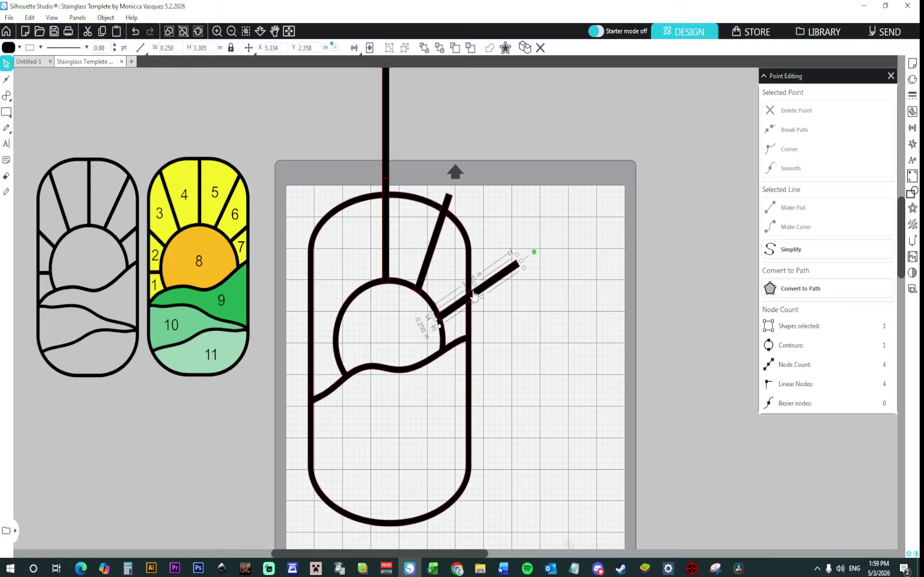
# Copy both right-hand rays, flip the copies horizontally and place them on the sun ring's left side.
pyautogui.click(432, 254)
pyautogui.keyDown('shift'); pyautogui.click(453, 305); pyautogui.keyUp('shift')
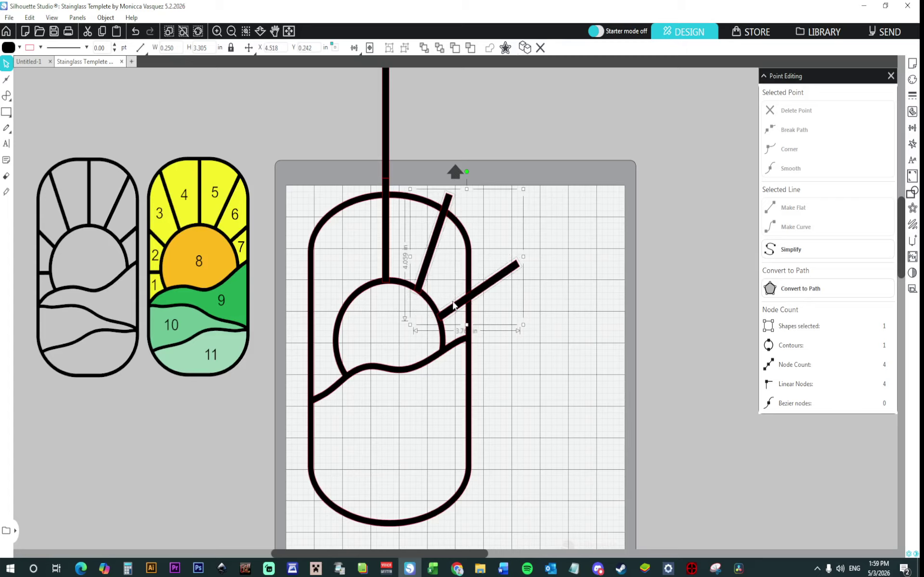
pyautogui.hotkey('ctrl', 'c')
pyautogui.hotkey('ctrl', 'v')
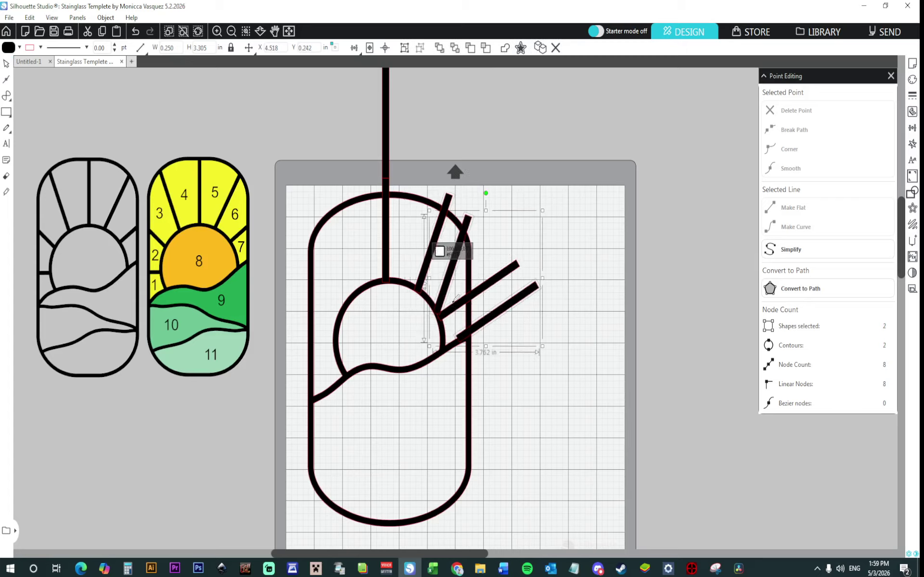
pyautogui.rightClick(512, 305)
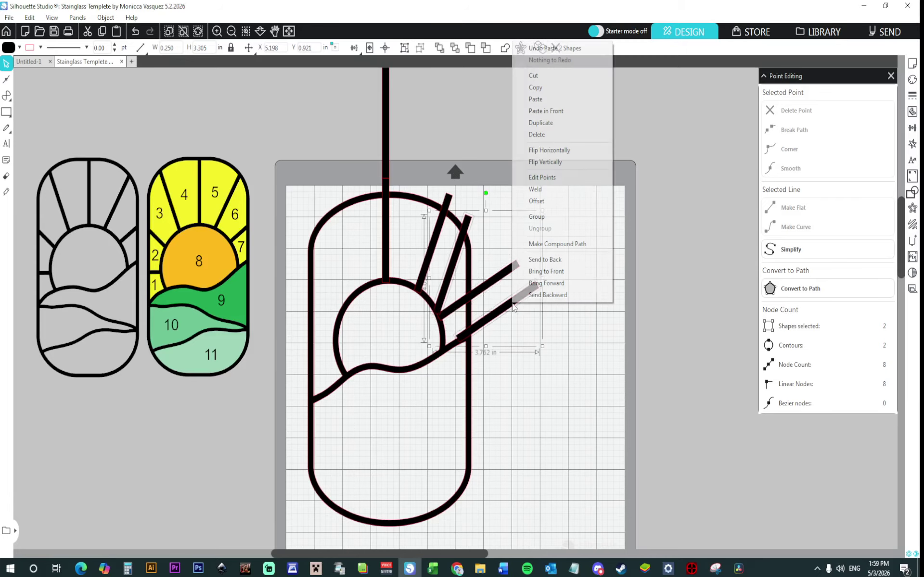
pyautogui.click(555, 152)
pyautogui.moveTo(503, 251); pyautogui.dragTo(339, 234)
pyautogui.click(284, 264)
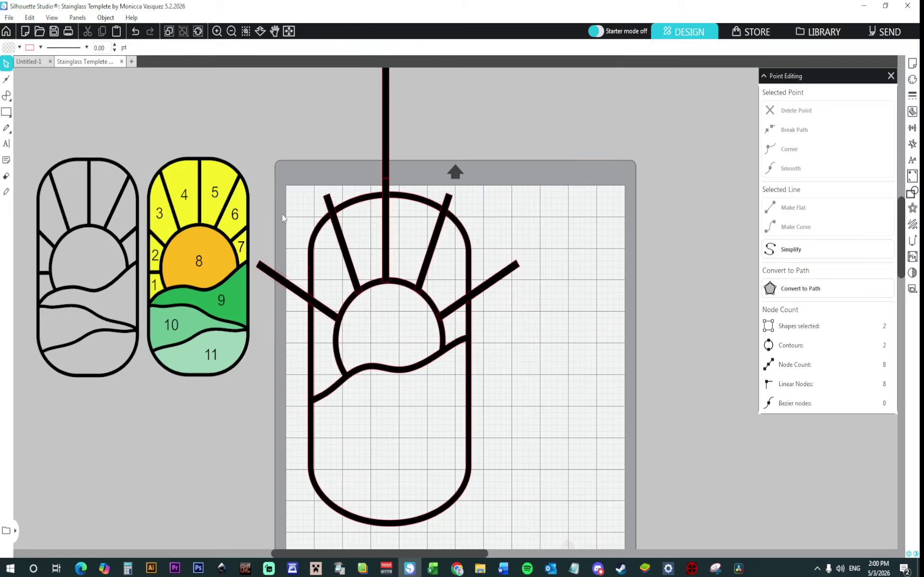
# Nudge the lower left ray closer to the sun ring and place a nearly horizontal duplicate just above the hill line on the left.
pyautogui.click(290, 293)
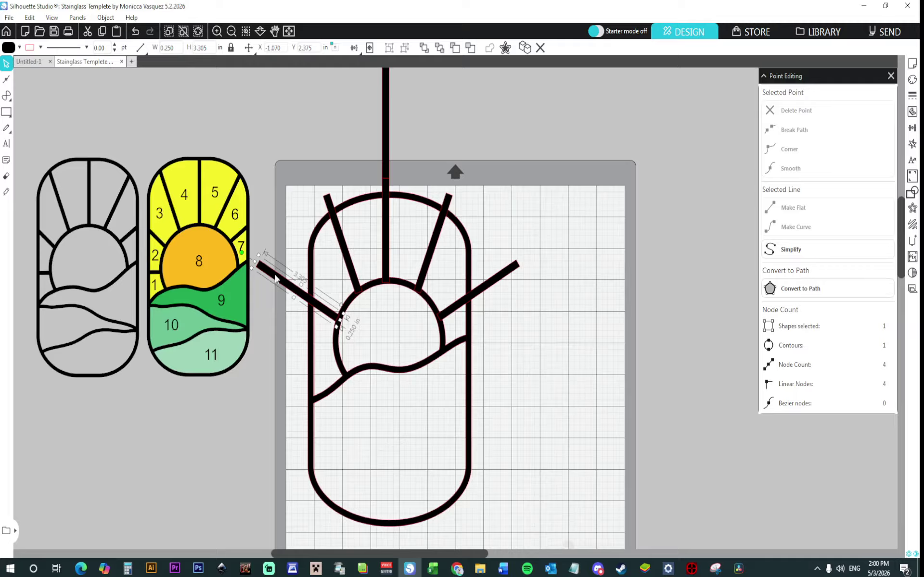
pyautogui.moveTo(276, 279); pyautogui.dragTo(278, 280)
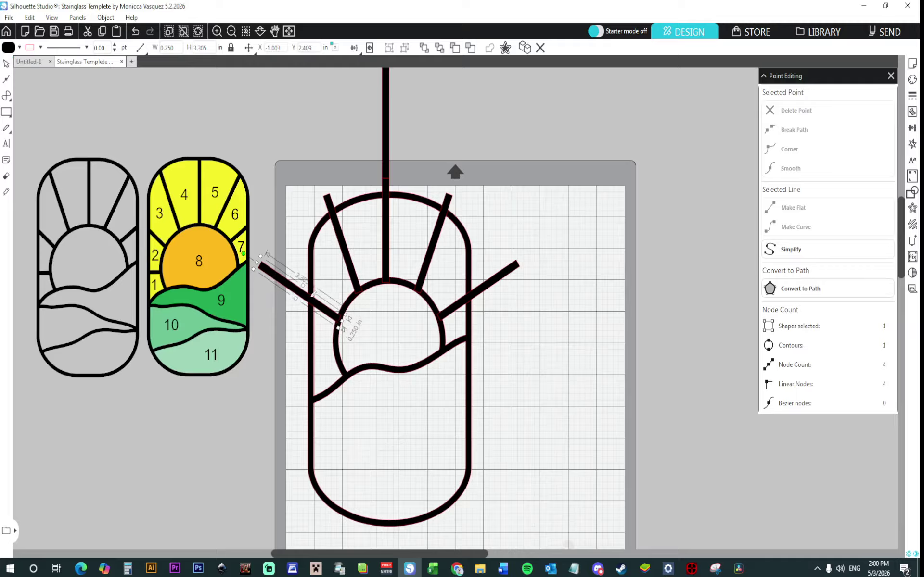
pyautogui.hotkey('ctrl', 'd')
pyautogui.moveTo(310, 314); pyautogui.dragTo(286, 365)
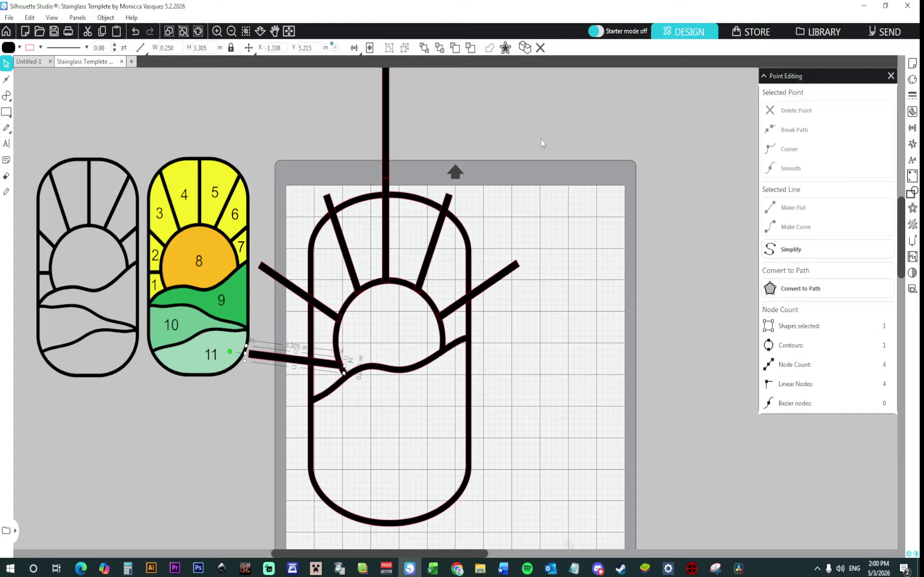
# Delete the leftover bar piece above the centre ray's cut.
pyautogui.click(388, 122)
pyautogui.press('Delete')
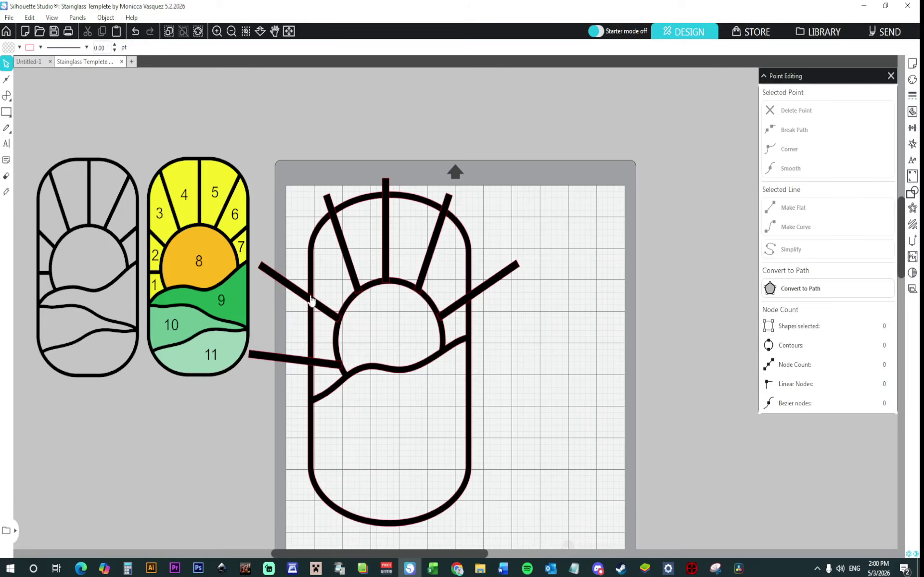
pyautogui.click(217, 31)
pyautogui.click(217, 31)
pyautogui.click(217, 31)
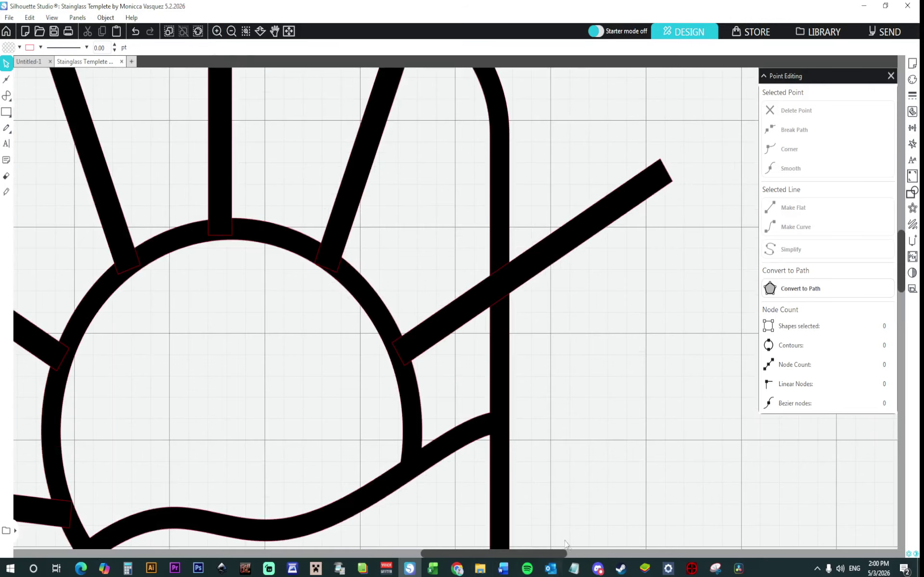
# Fine-adjust the seating of the upper right ray and the tilted left ray on the sun ring.
pyautogui.click(331, 256)
pyautogui.click(330, 256)
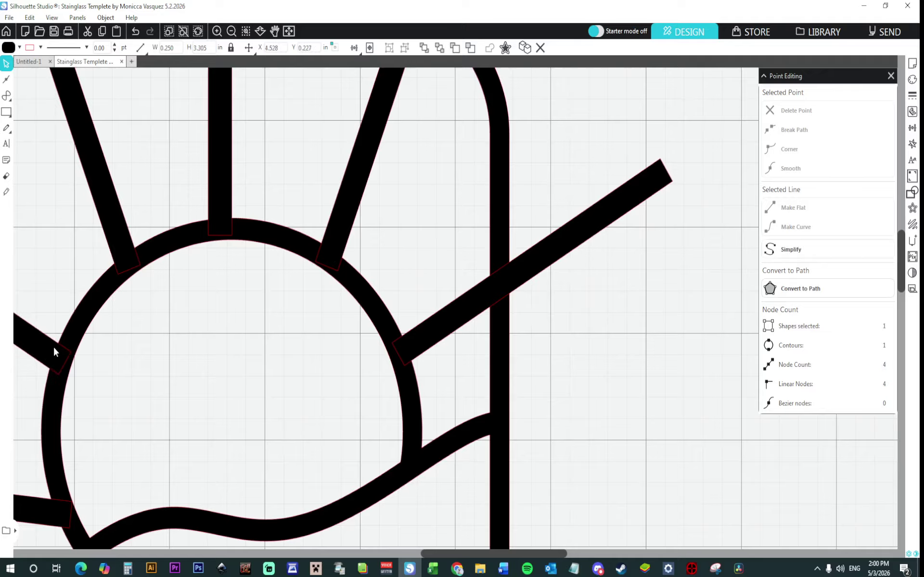
pyautogui.click(65, 527)
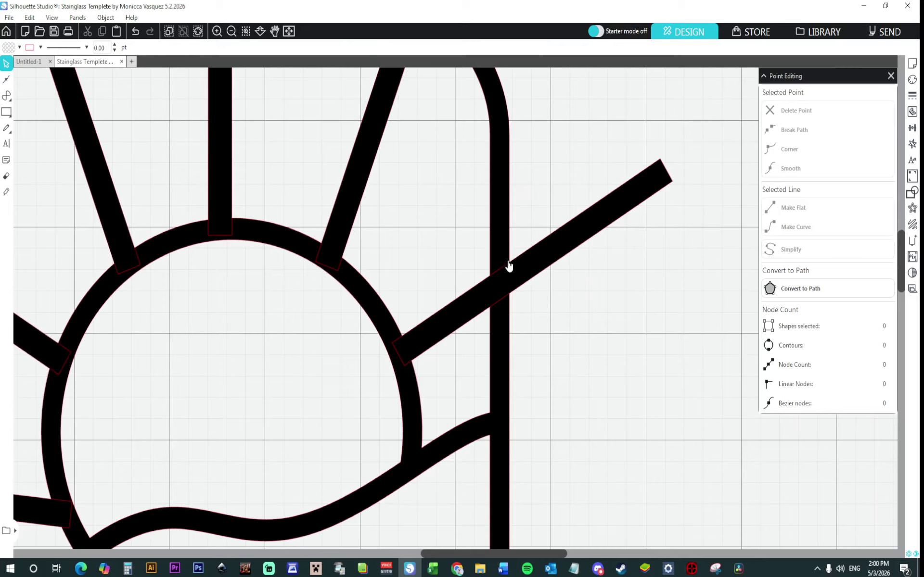
# Cut the right-hand ray with the Knife just outside the frame's right side and delete the outer piece.
pyautogui.click(6, 193)
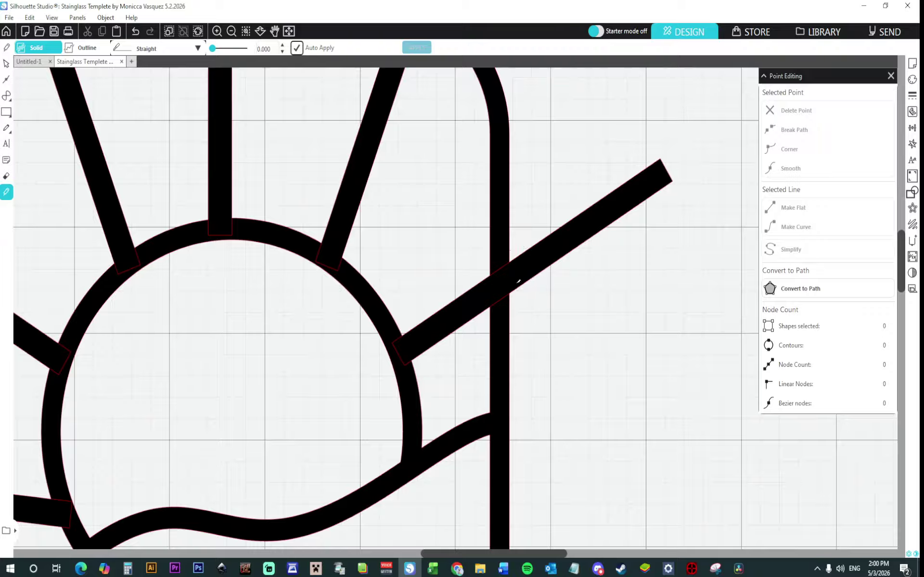
pyautogui.moveTo(520, 325); pyautogui.dragTo(520, 327)
pyautogui.click(6, 63)
pyautogui.click(582, 246)
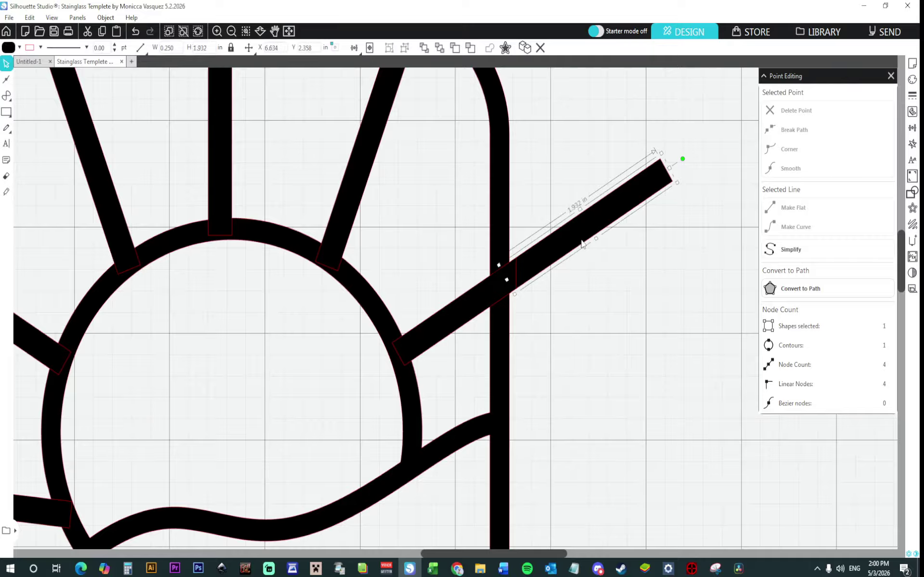
pyautogui.press('Delete')
# Add two points to the right-hand ray's edges within the frame band and delete its outer corner points.
pyautogui.doubleClick(503, 290)
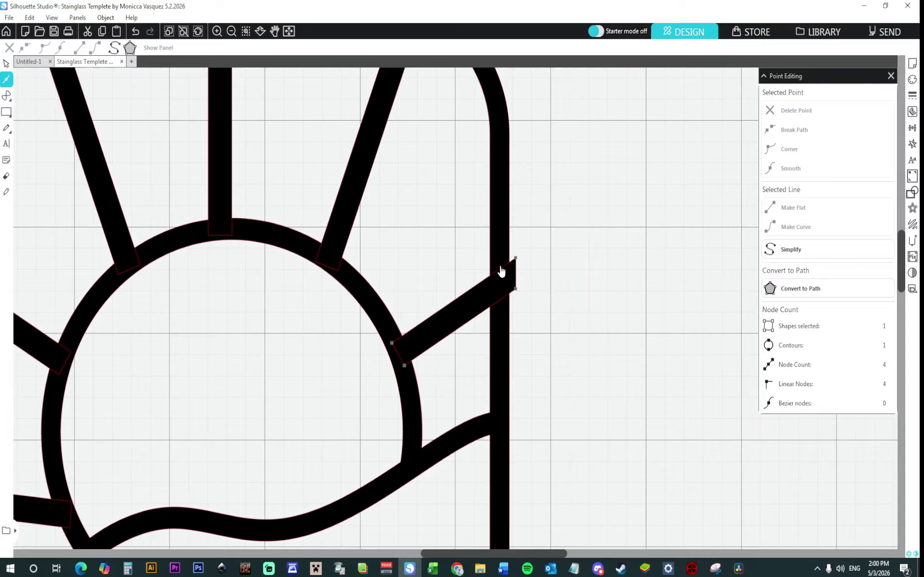
pyautogui.click(500, 269)
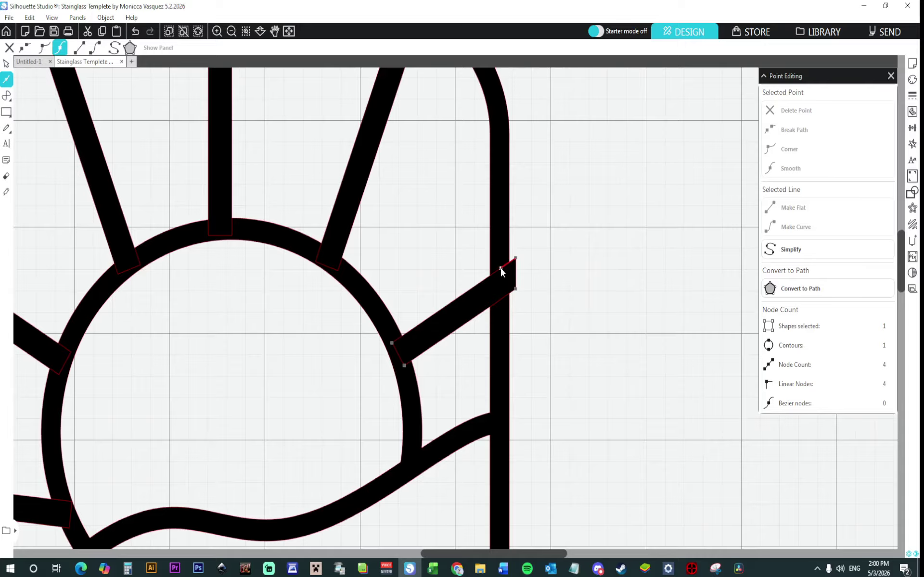
pyautogui.click(500, 301)
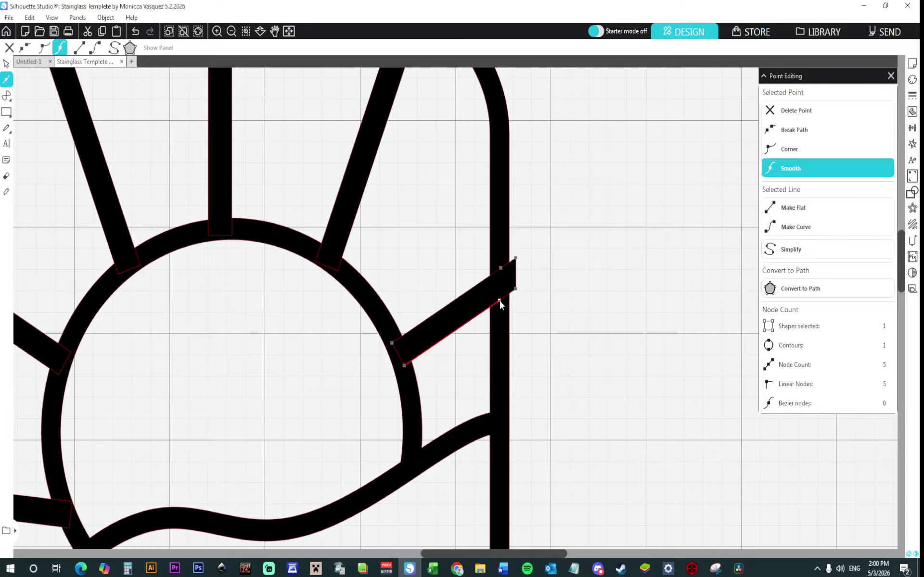
pyautogui.click(516, 259)
pyautogui.click(789, 104)
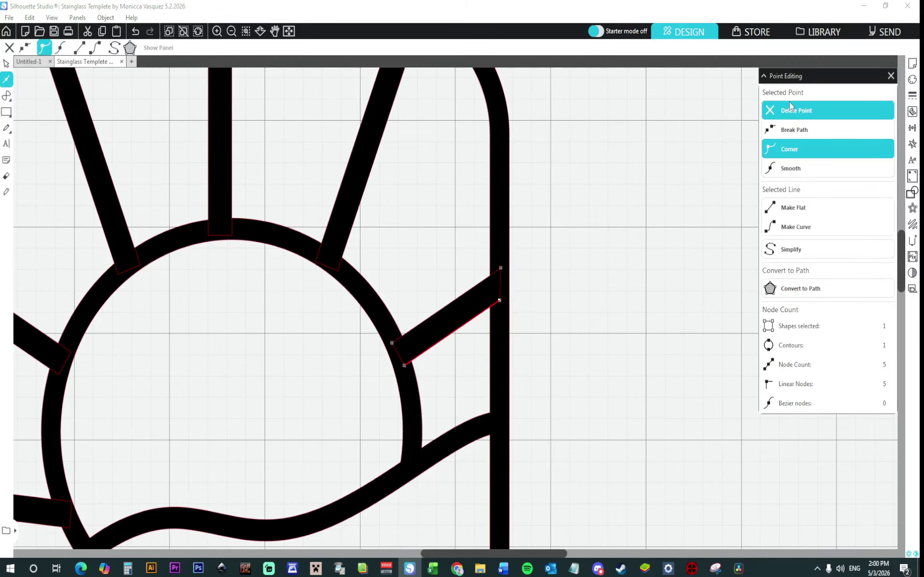
pyautogui.click(611, 310)
# Cut the upper right ray with the Knife just beyond the frame's arch and delete the outer piece.
pyautogui.scroll(3, 412, 290)
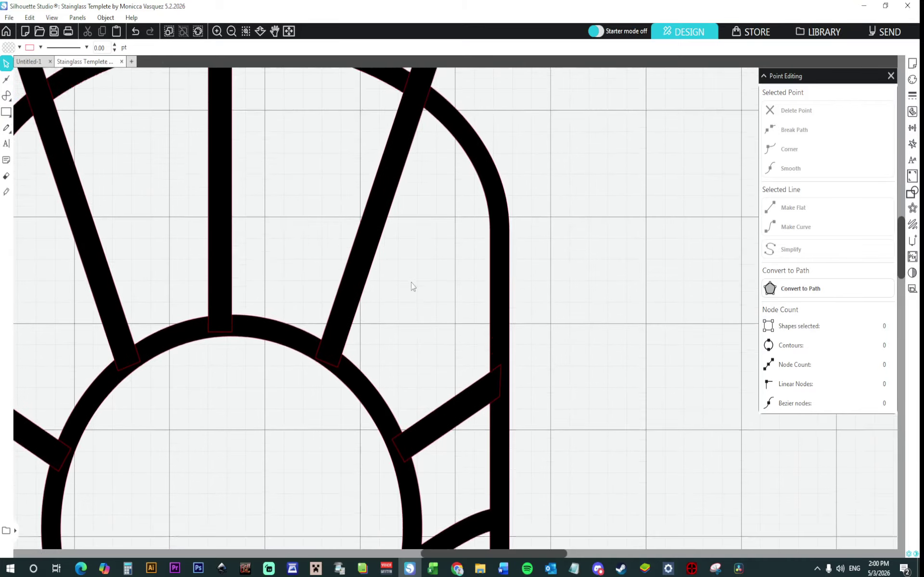
pyautogui.scroll(3, 412, 287)
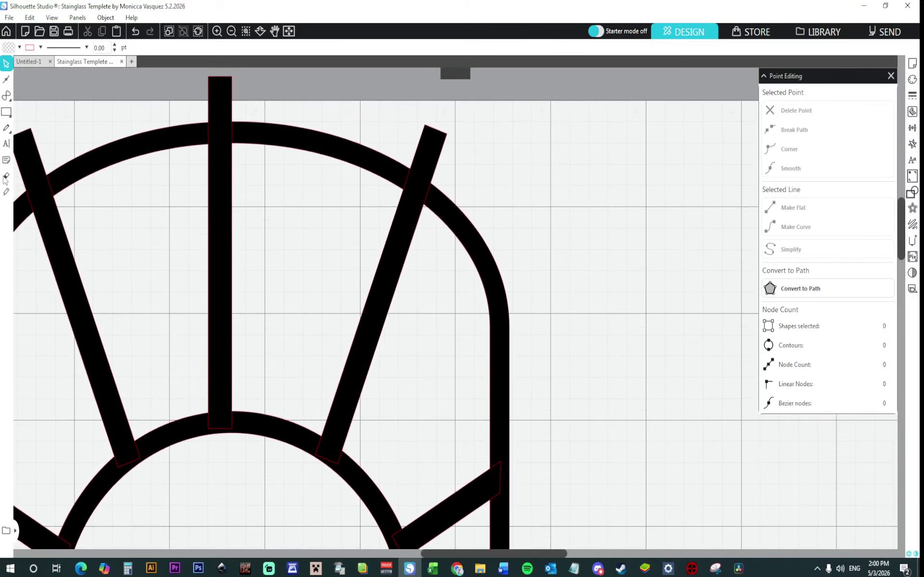
pyautogui.click(7, 191)
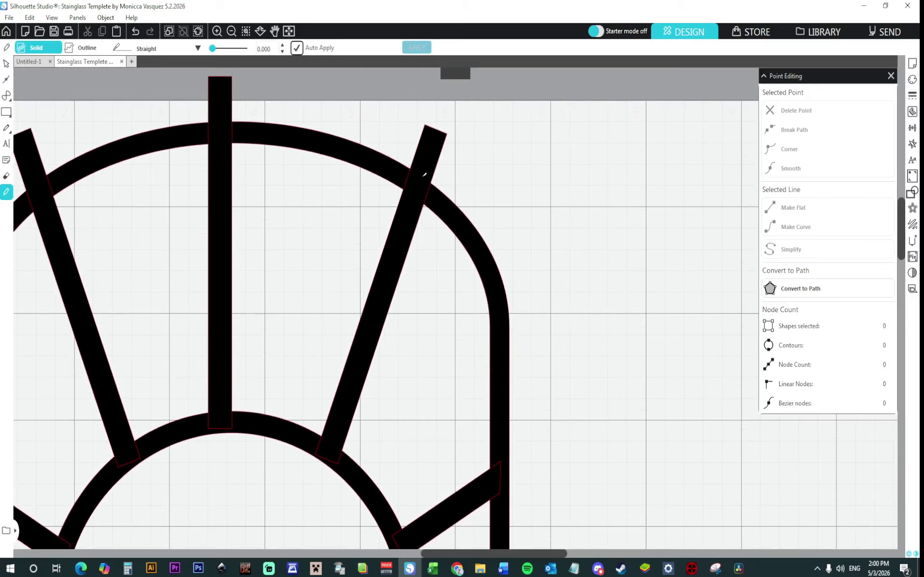
pyautogui.moveTo(452, 180); pyautogui.dragTo(451, 181)
pyautogui.click(6, 63)
pyautogui.click(426, 146)
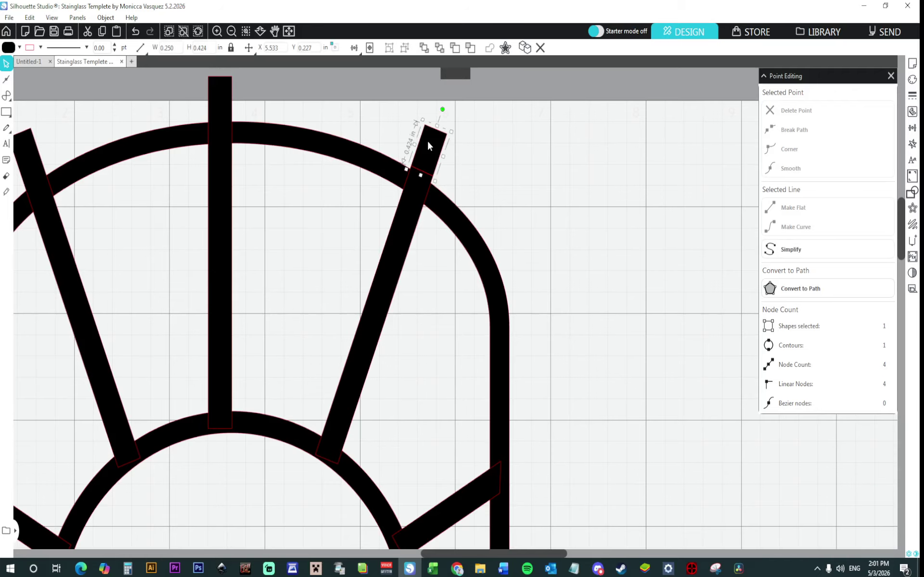
pyautogui.press('Delete')
# Add two points to the upper right ray's edges within the arch band and delete its outer corner points.
pyautogui.doubleClick(409, 198)
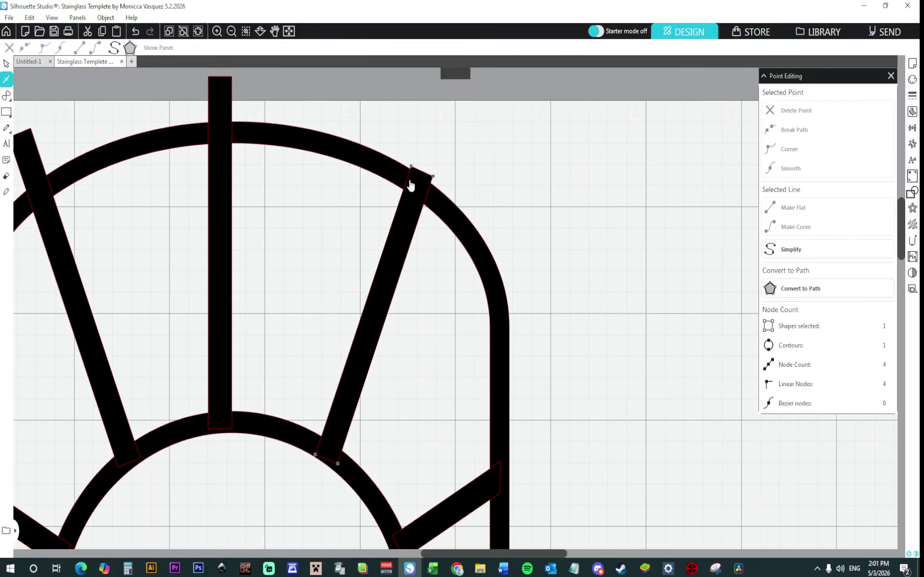
pyautogui.click(407, 178)
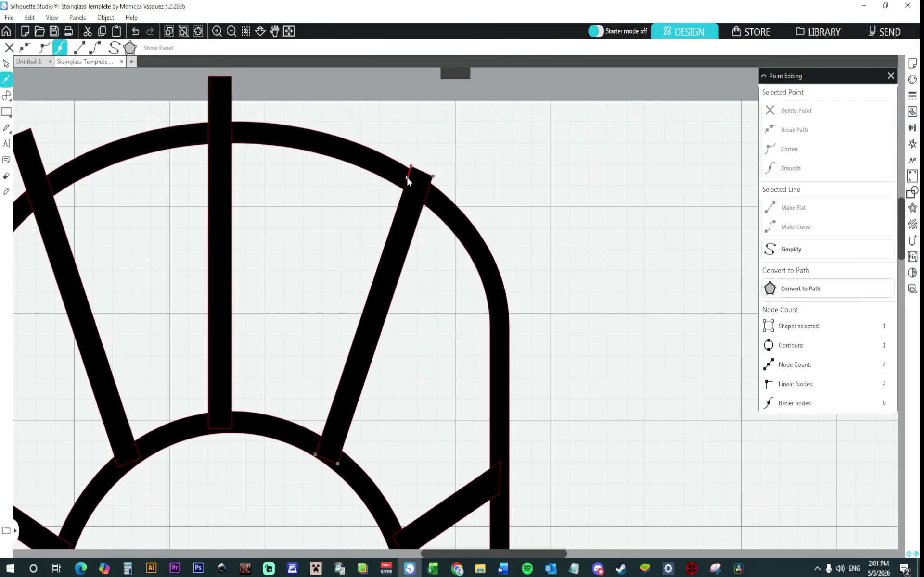
pyautogui.click(427, 193)
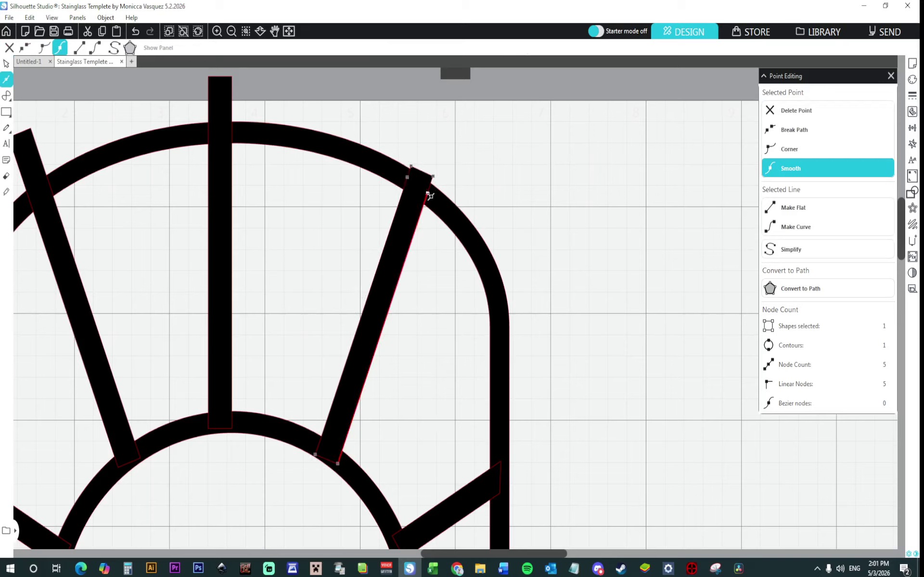
pyautogui.click(412, 166)
pyautogui.click(770, 112)
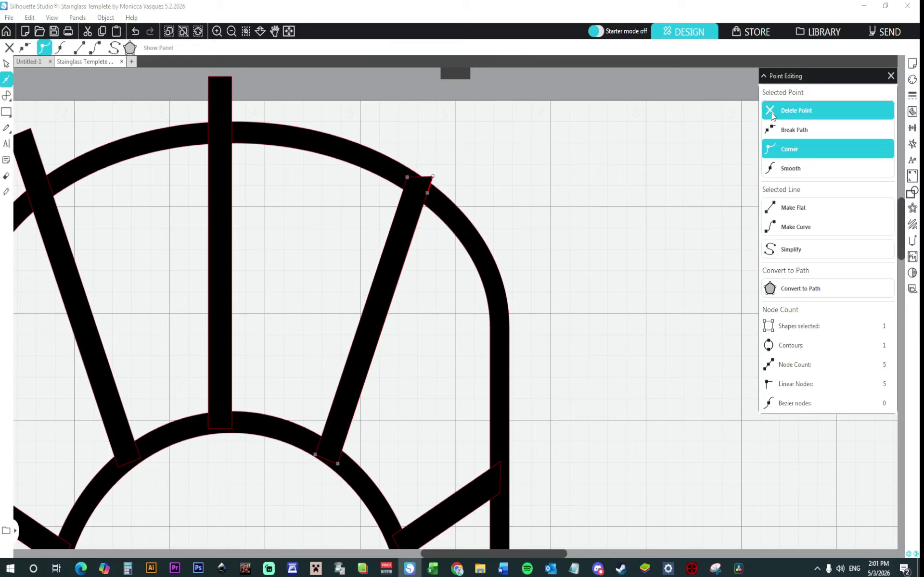
pyautogui.click(771, 115)
pyautogui.click(604, 325)
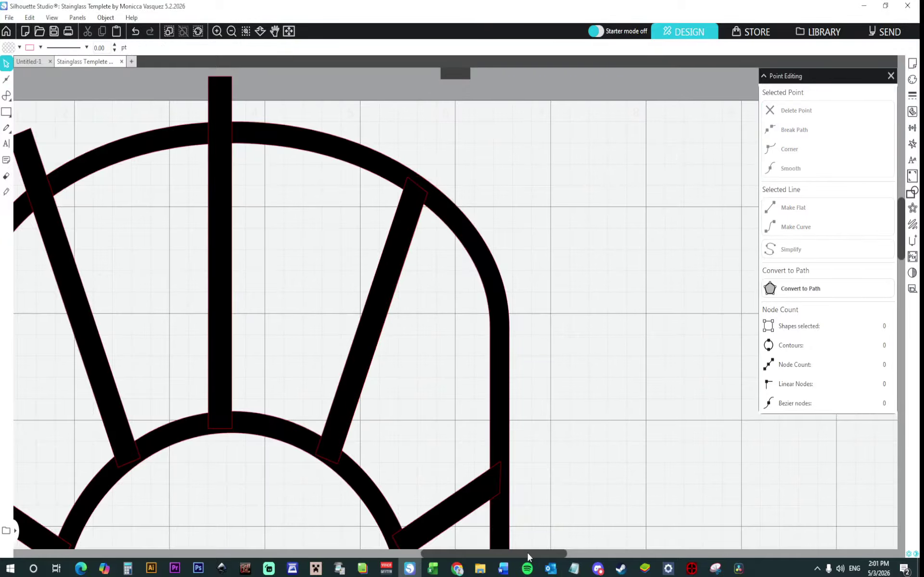
# Cut the centre ray with the Knife just above the frame's arch and delete the piece above the cut.
pyautogui.moveTo(528, 554); pyautogui.dragTo(474, 551)
pyautogui.scroll(9, 432, 321)
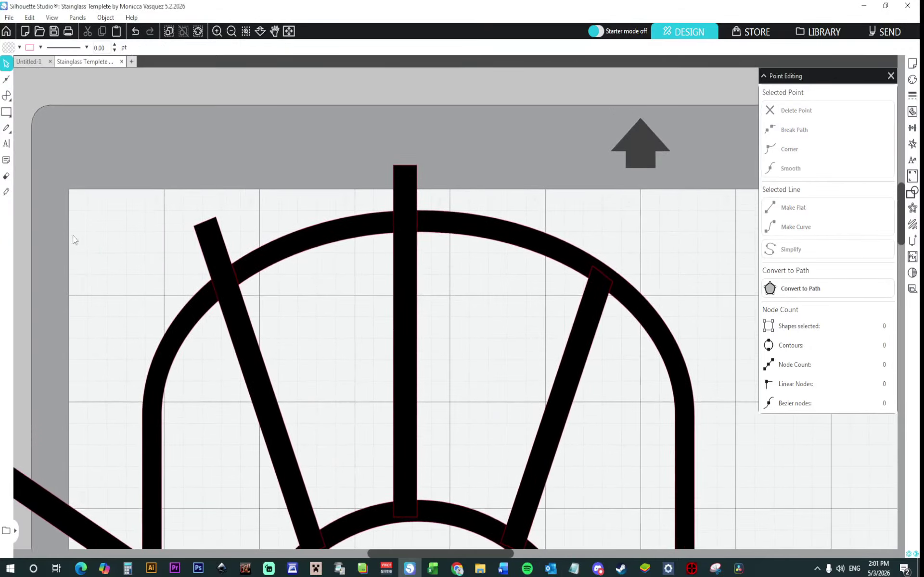
pyautogui.click(5, 191)
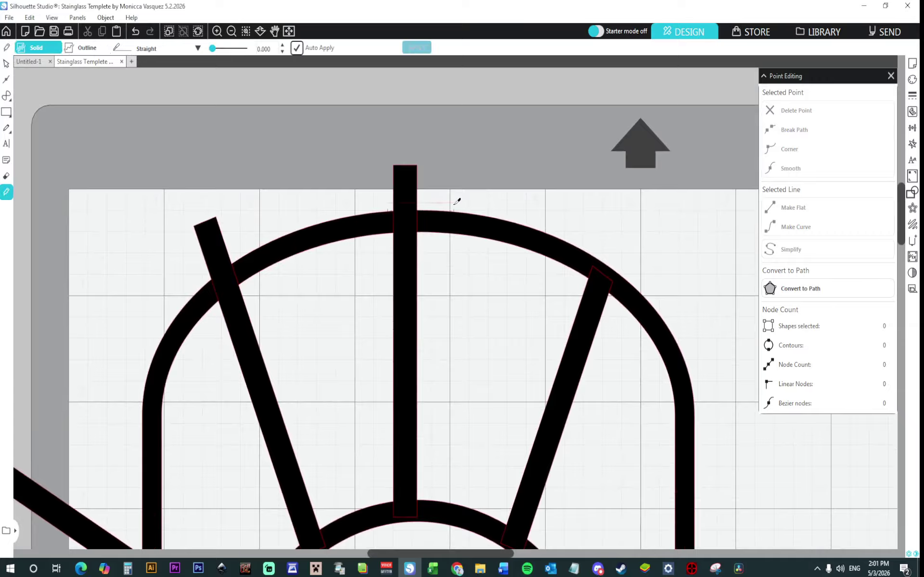
pyautogui.moveTo(457, 202); pyautogui.dragTo(457, 201)
pyautogui.click(6, 64)
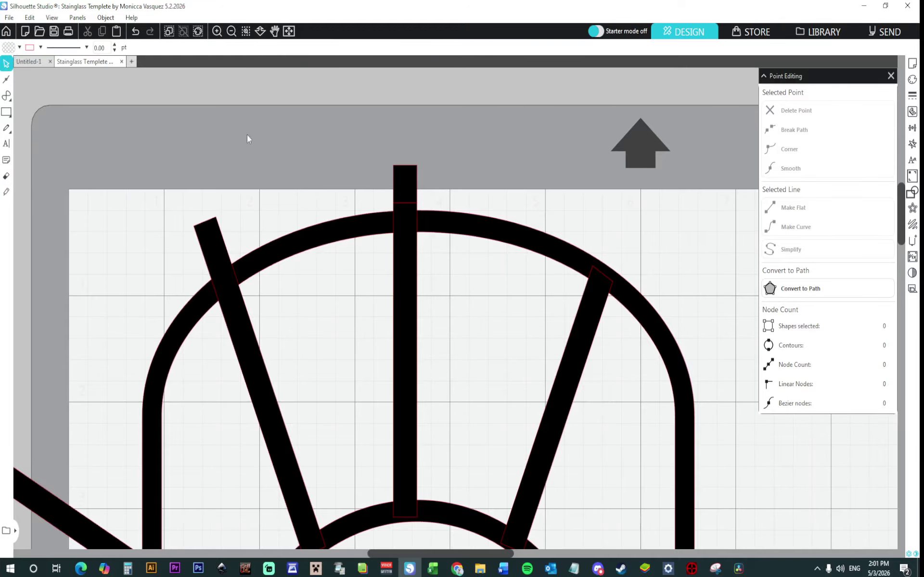
pyautogui.click(414, 183)
pyautogui.press('Delete')
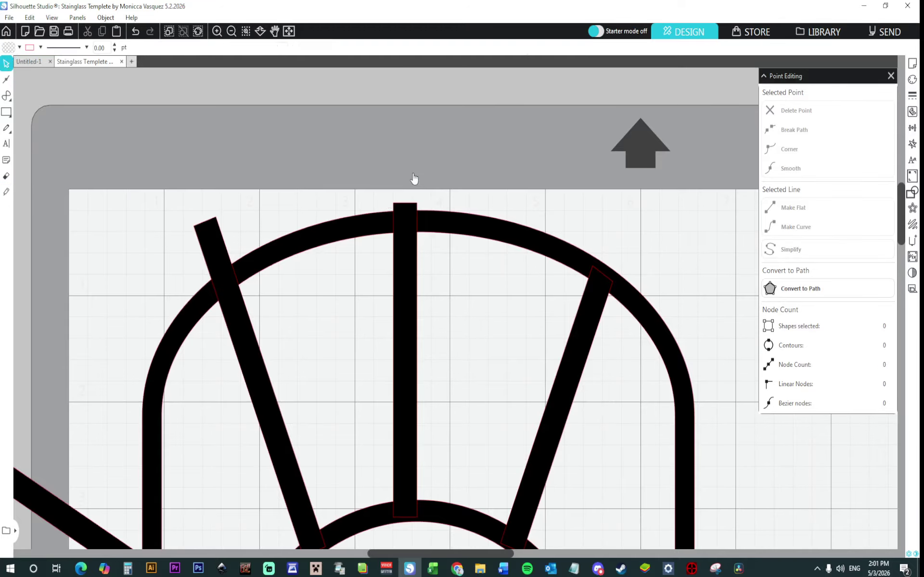
# Add two points to the centre ray's edges within the arch band and delete its upper corner points.
pyautogui.doubleClick(406, 214)
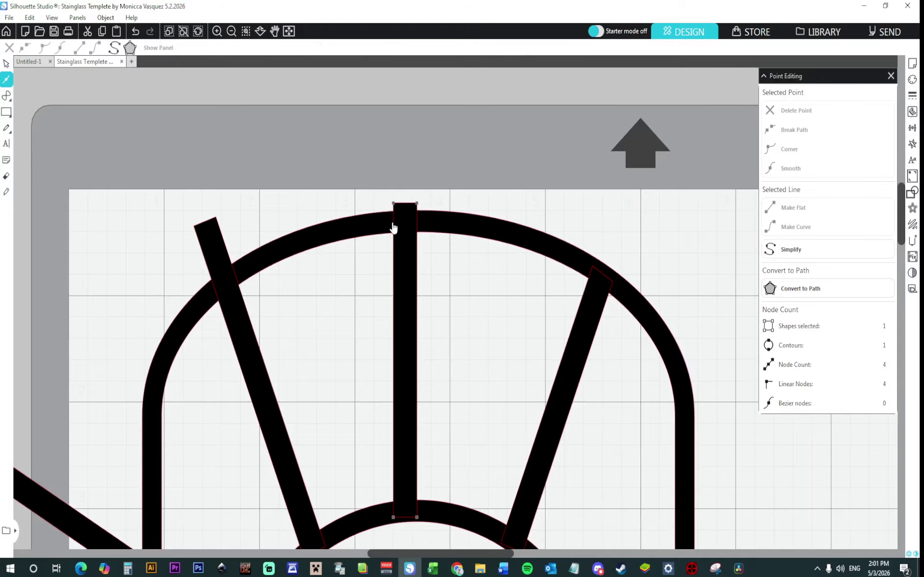
pyautogui.click(393, 223)
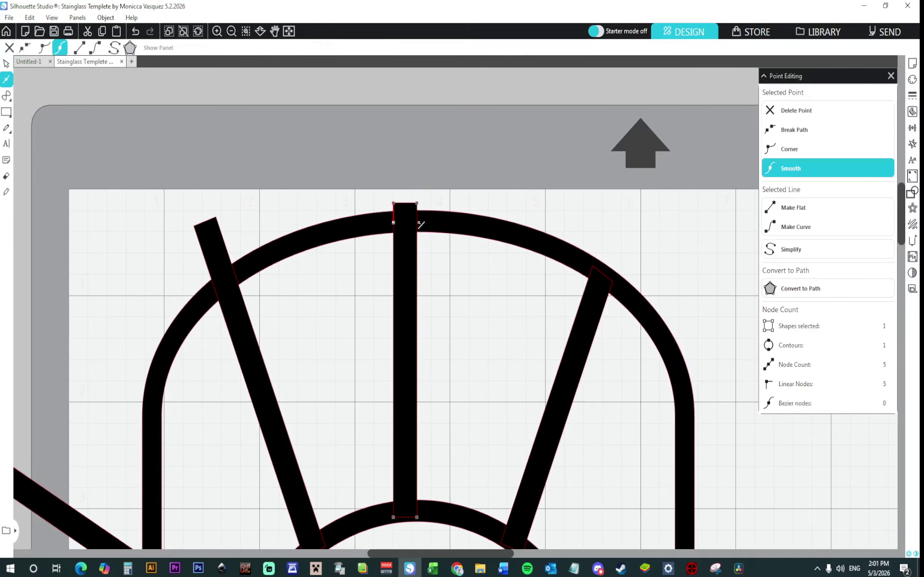
pyautogui.click(417, 221)
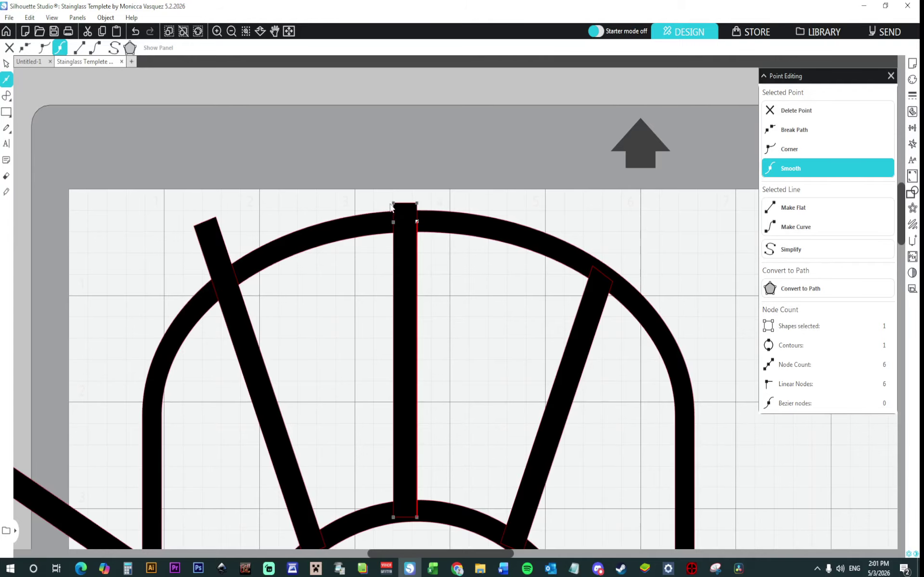
pyautogui.click(394, 204)
pyautogui.click(791, 112)
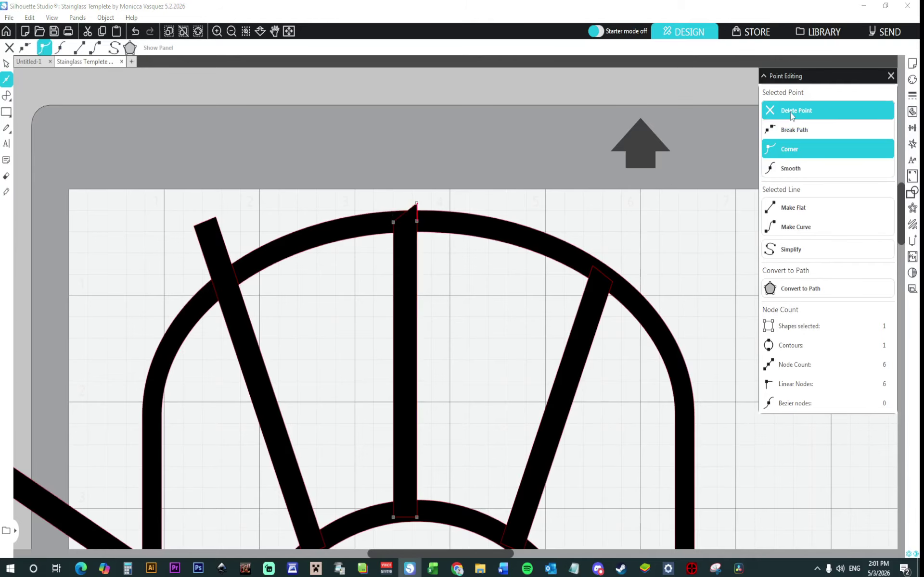
# Trim the upper left ray to the arch by adding an edge point on each side within the band and deleting both outer corner points.
pyautogui.click(226, 281)
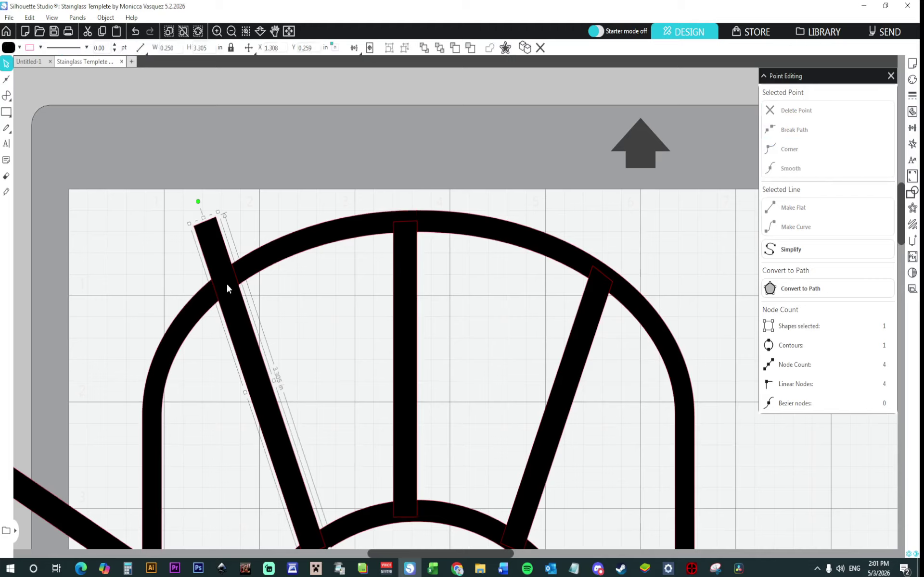
pyautogui.click(226, 282)
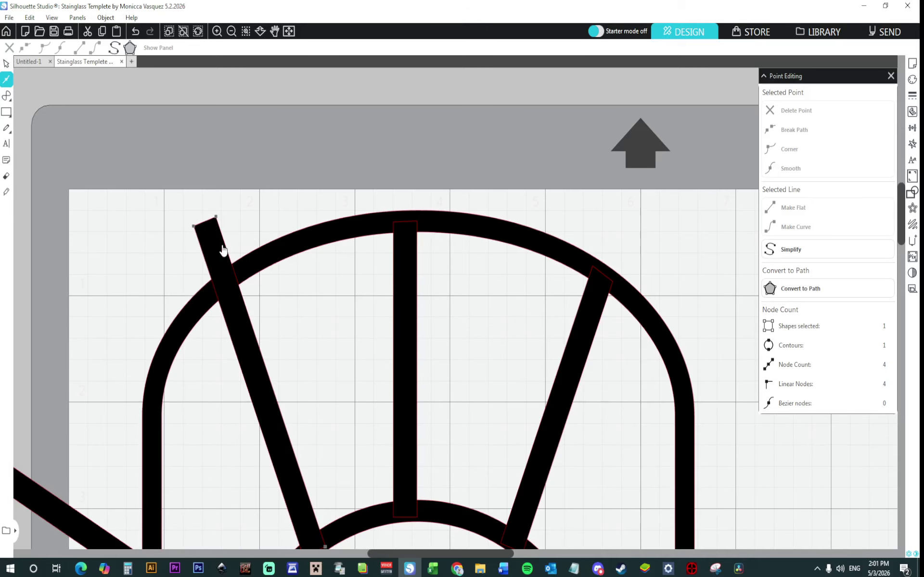
pyautogui.click(216, 292)
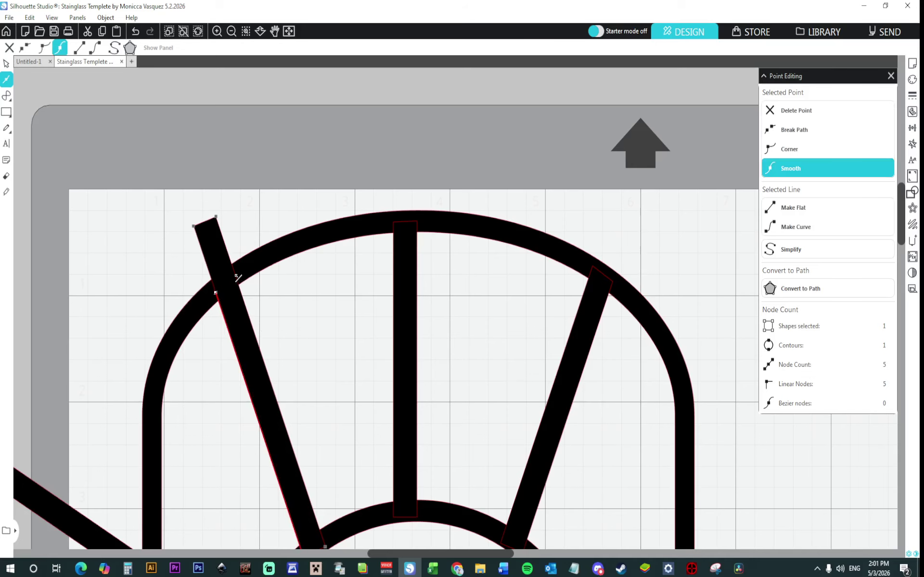
pyautogui.click(236, 274)
pyautogui.click(193, 227)
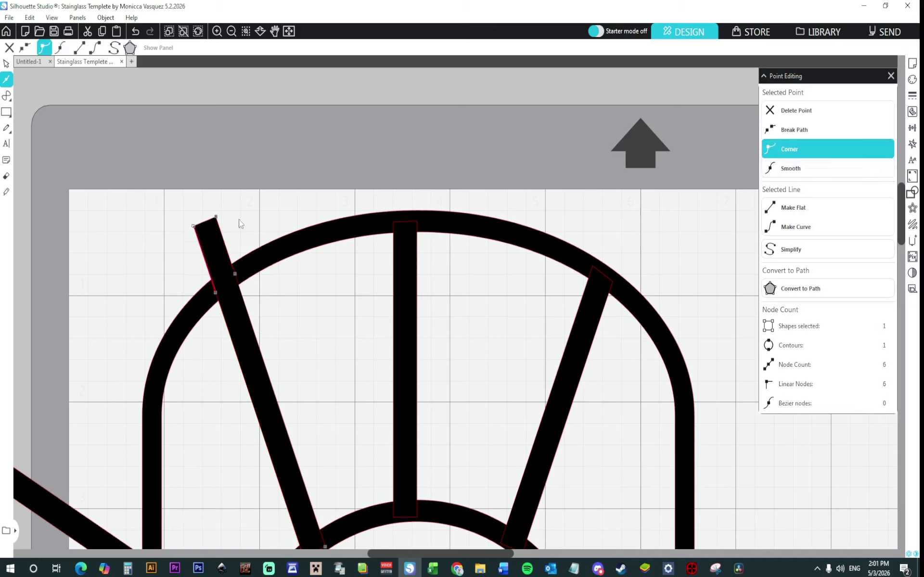
pyautogui.click(801, 116)
pyautogui.click(800, 115)
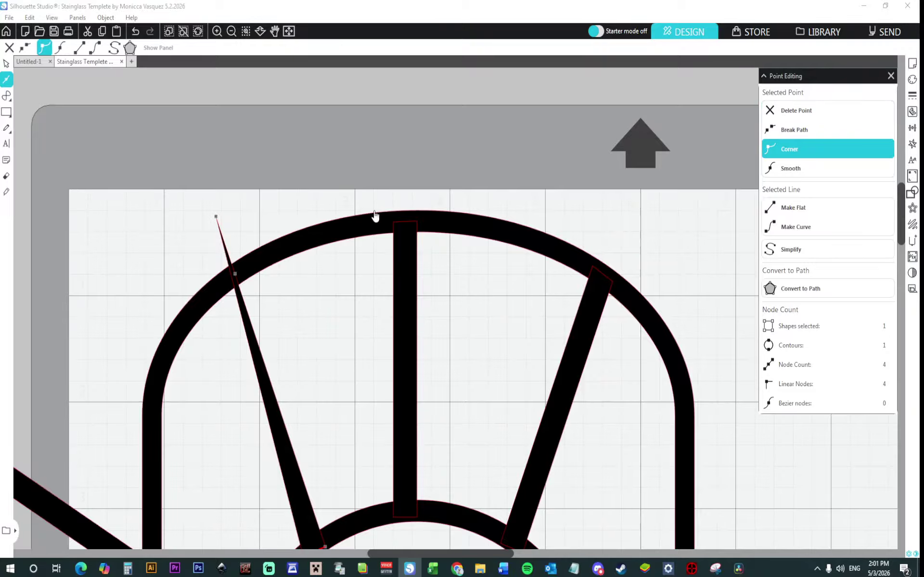
pyautogui.click(136, 31)
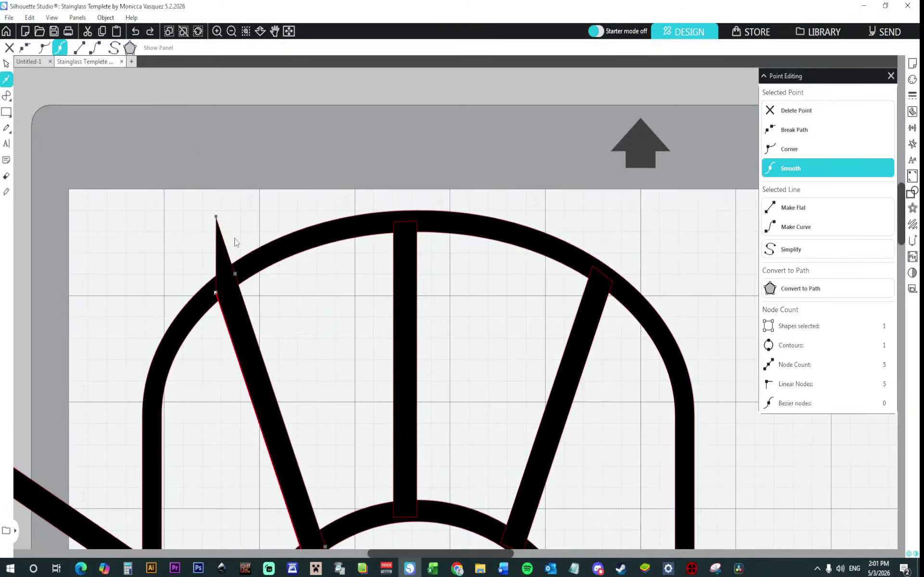
pyautogui.click(216, 218)
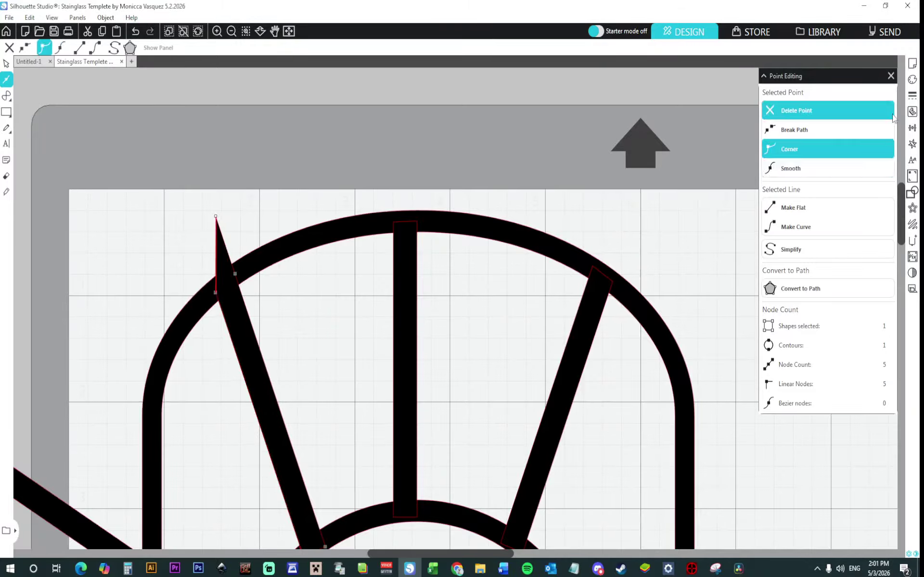
pyautogui.click(848, 109)
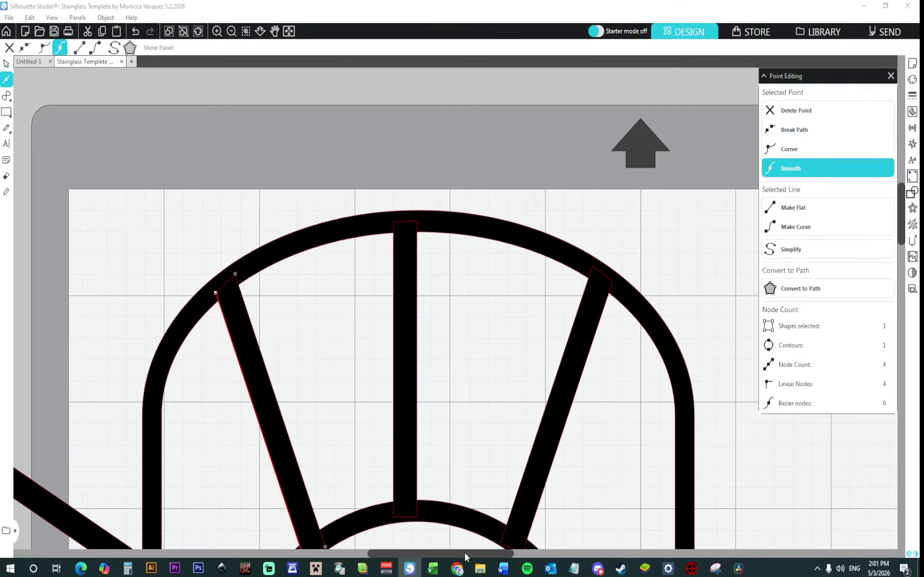
# Trim the middle left ray to the frame by adding an edge point on each side within the side band and deleting both outer corner points.
pyautogui.hscroll(-5, 383, 461)
pyautogui.scroll(-3, 383, 423)
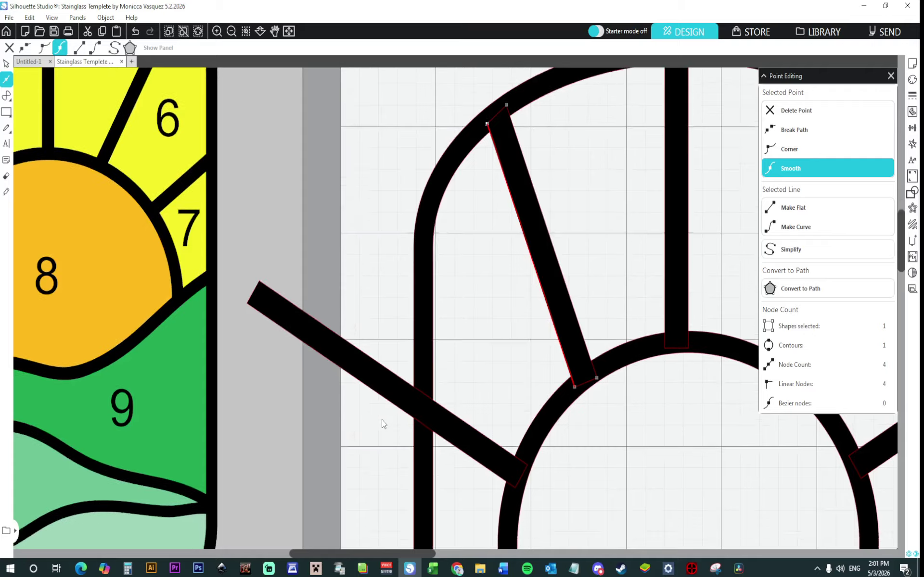
pyautogui.scroll(-3, 383, 424)
pyautogui.click(417, 339)
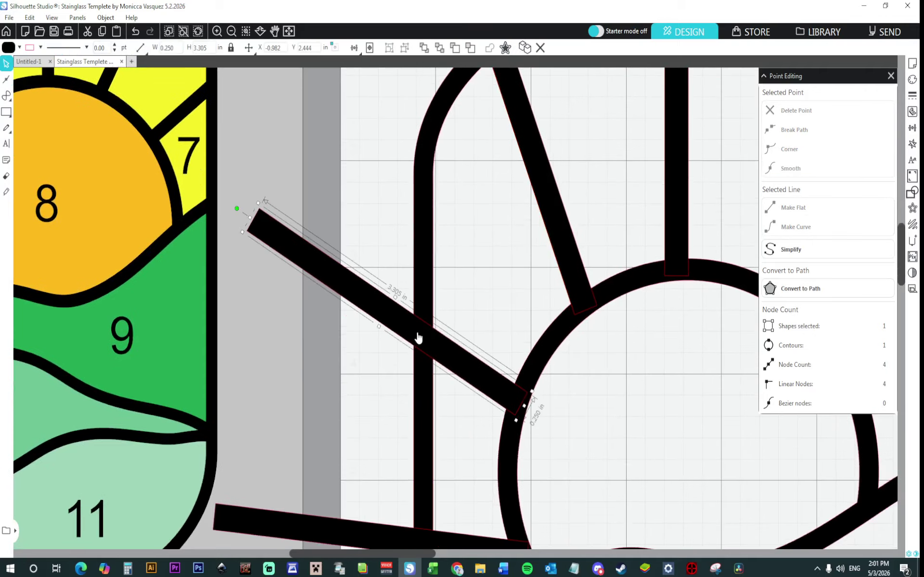
pyautogui.doubleClick(417, 338)
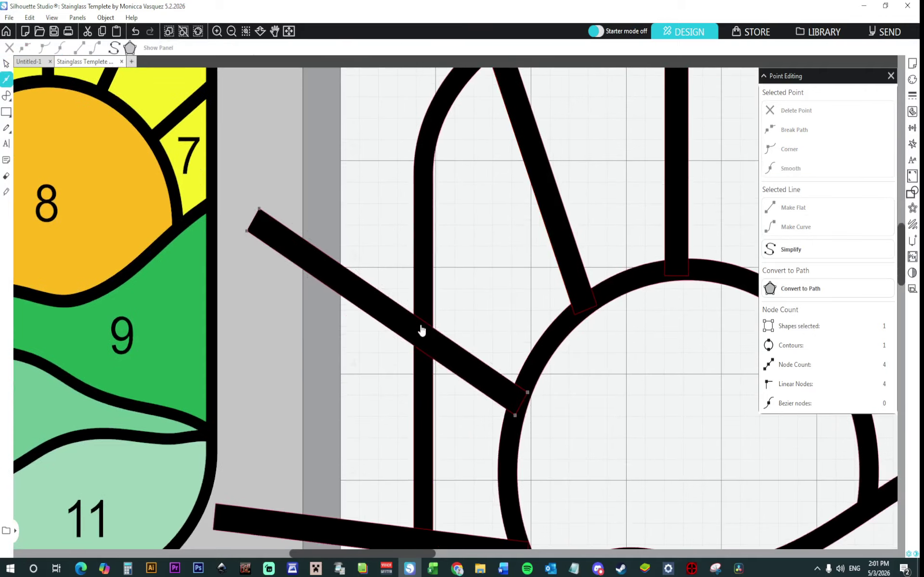
pyautogui.click(423, 321)
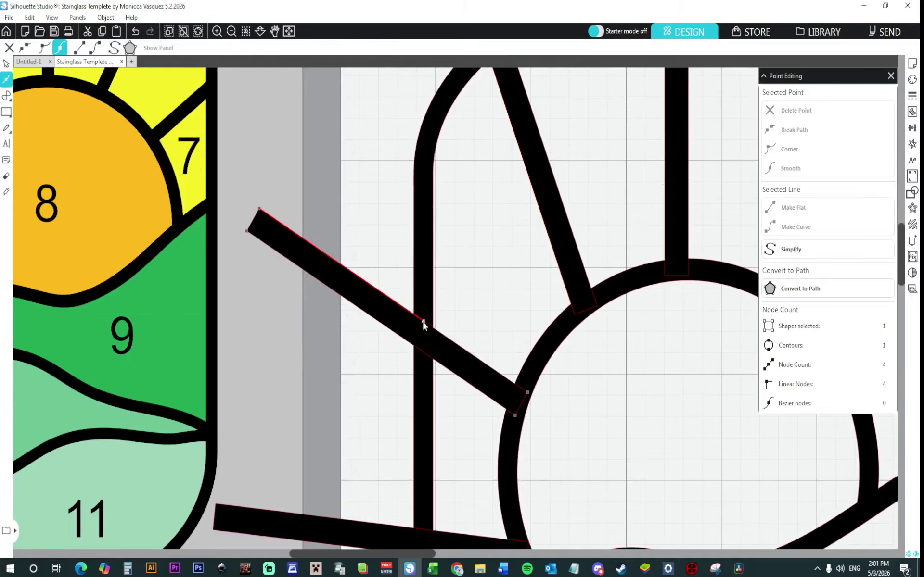
pyautogui.click(423, 352)
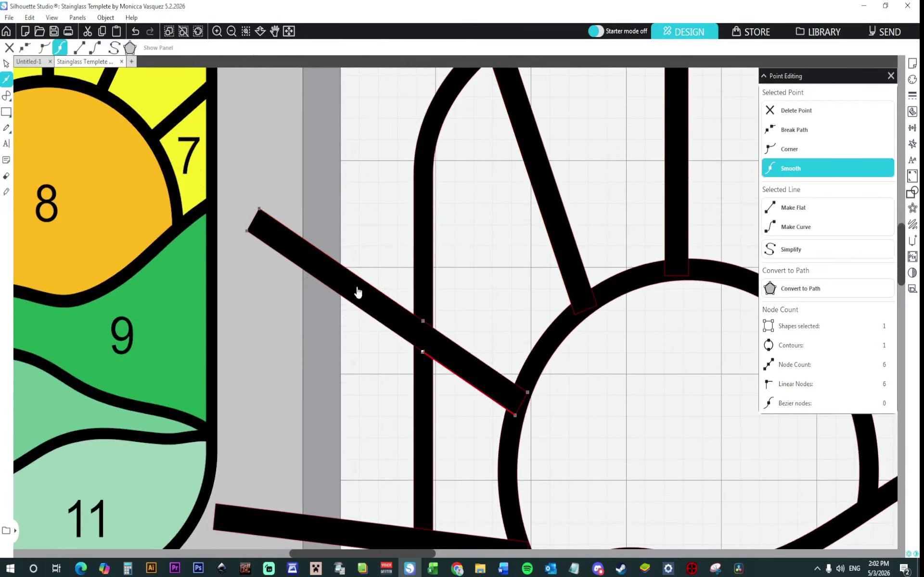
pyautogui.click(261, 212)
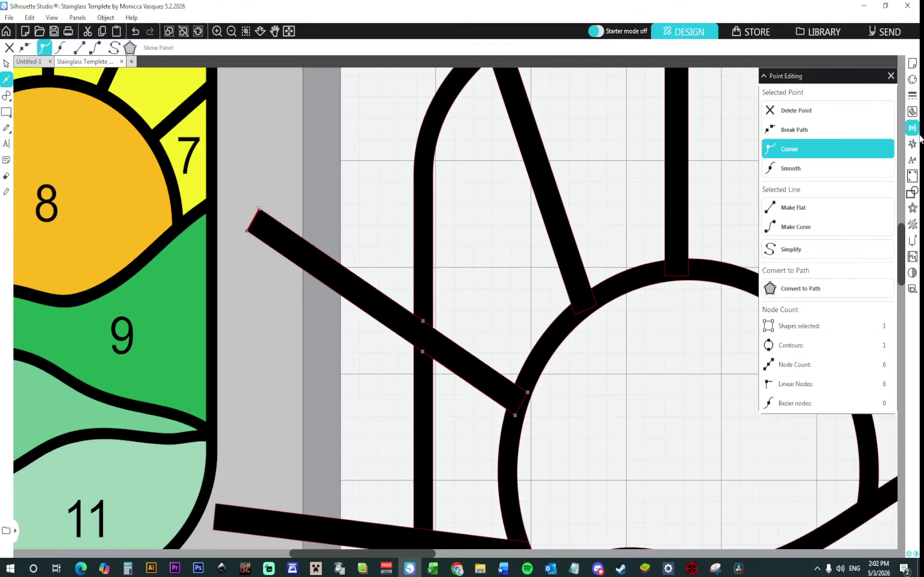
pyautogui.click(831, 112)
pyautogui.click(831, 113)
# Nudge the lower left ray slightly left and trim it within the frame's side band by adding two edge points and deleting its outer corner points.
pyautogui.scroll(-5, 337, 317)
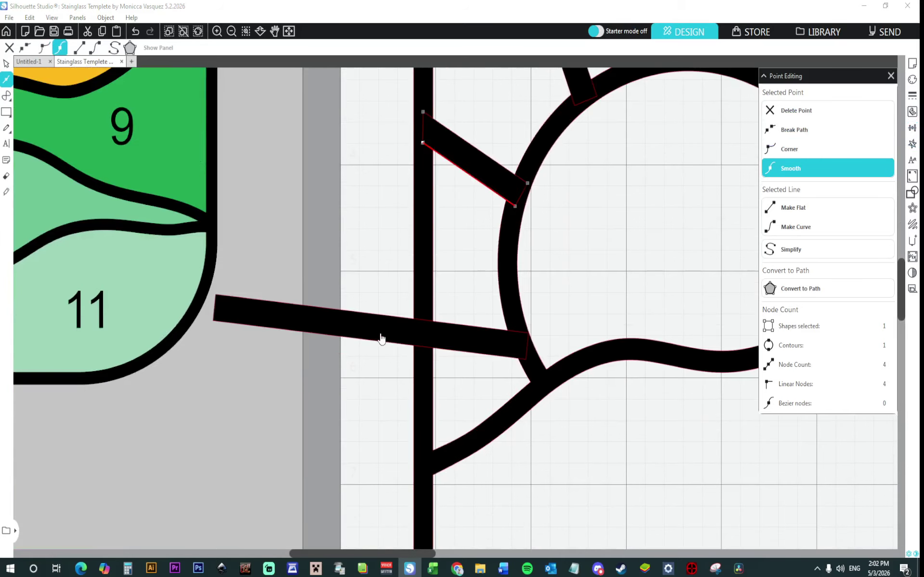
pyautogui.doubleClick(381, 338)
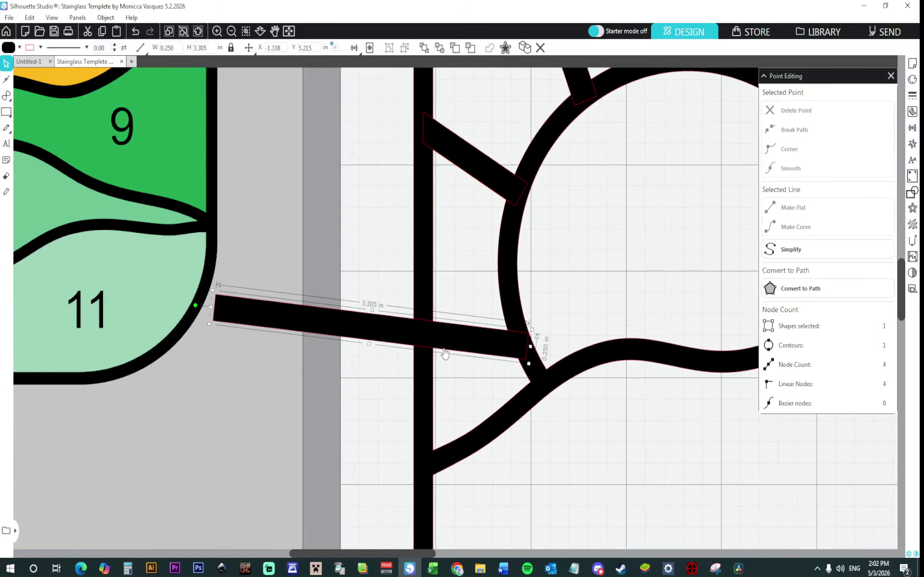
pyautogui.press('Left')
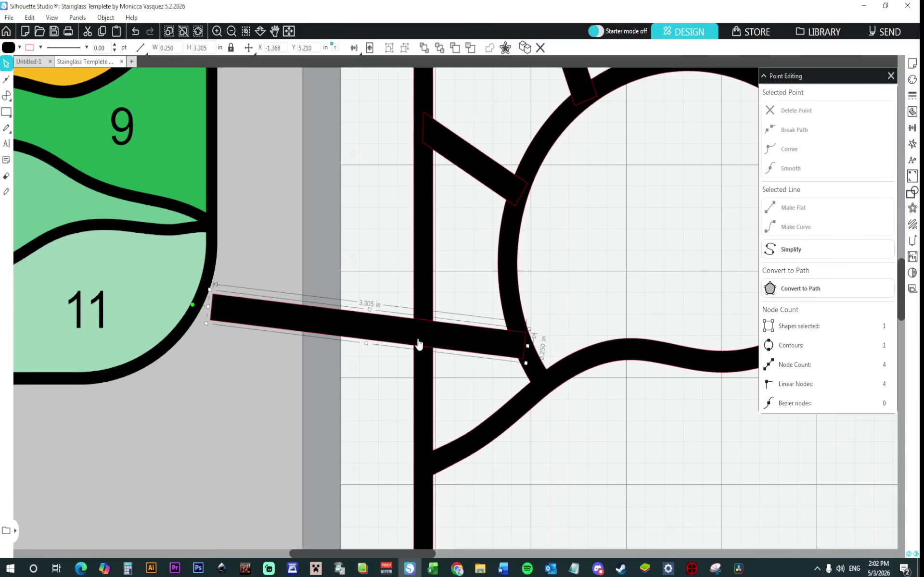
pyautogui.doubleClick(418, 340)
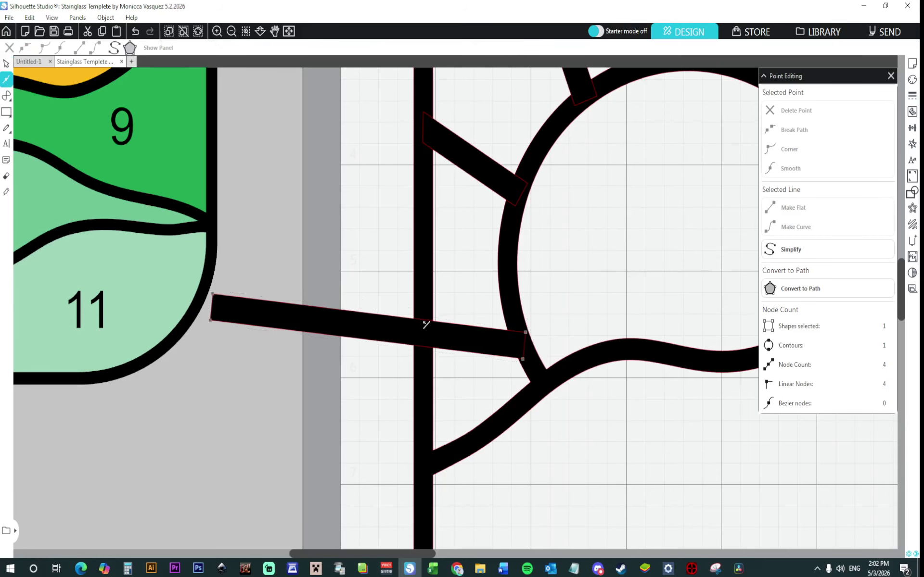
pyautogui.click(423, 321)
pyautogui.click(424, 347)
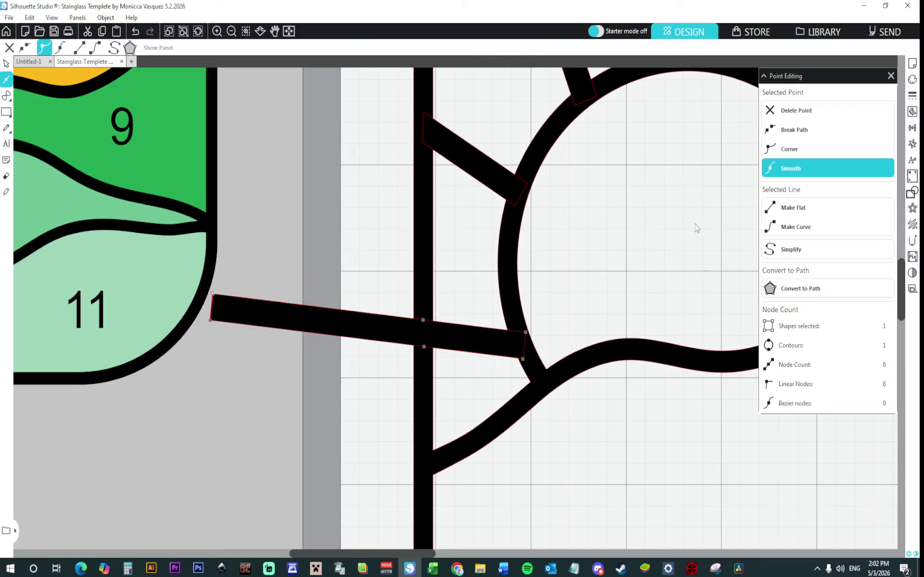
pyautogui.click(788, 111)
pyautogui.click(789, 111)
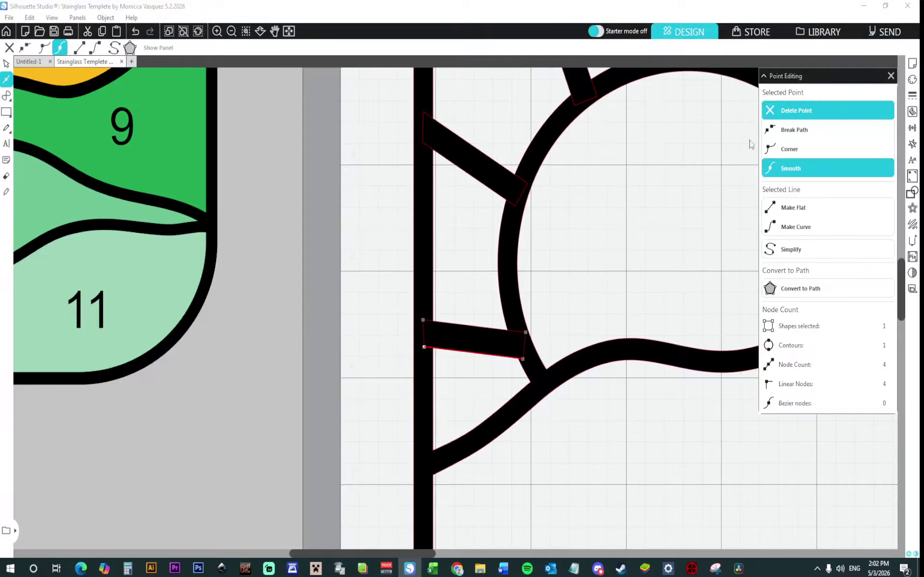
pyautogui.click(338, 296)
# Select the frame, sun ring, hill line and all rays on the page and weld them into one shape.
pyautogui.click(288, 32)
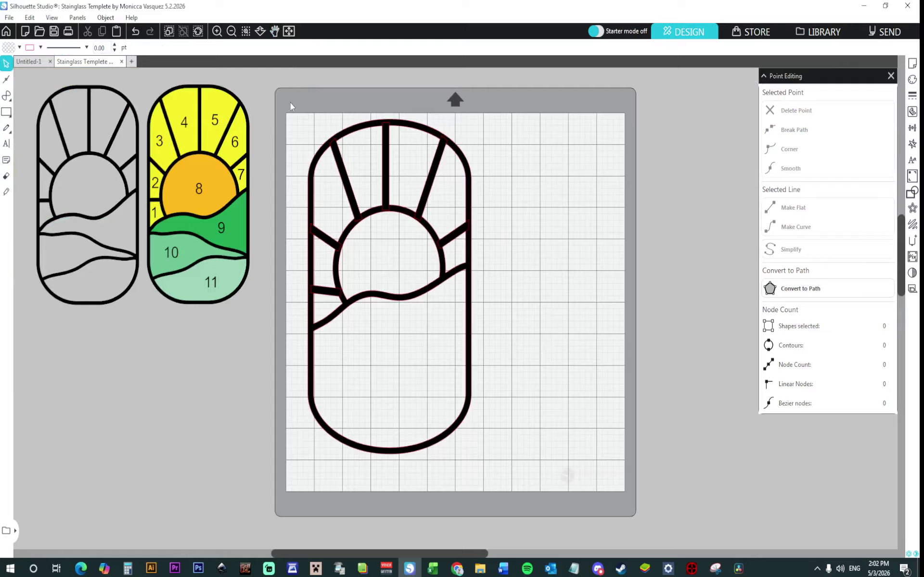
pyautogui.moveTo(290, 106); pyautogui.dragTo(477, 463)
pyautogui.rightClick(457, 279)
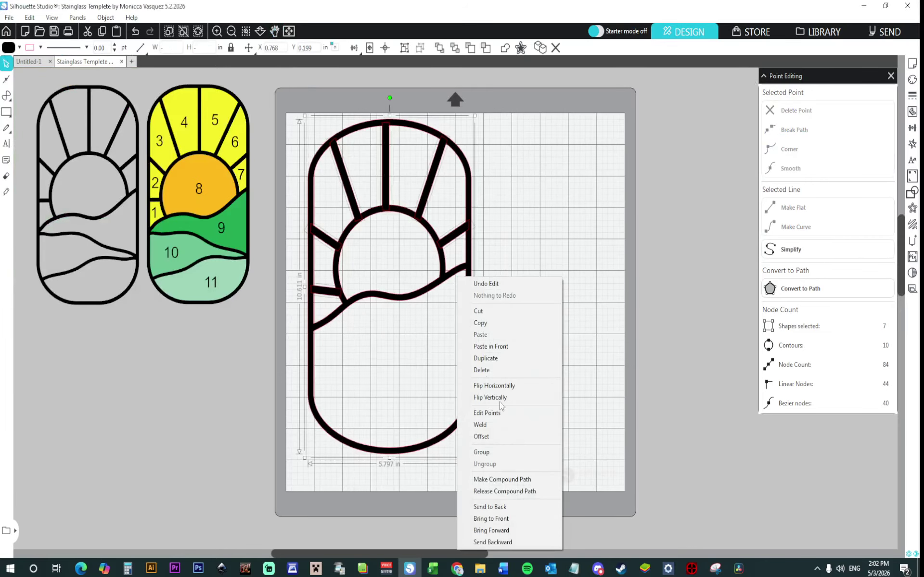
pyautogui.click(500, 425)
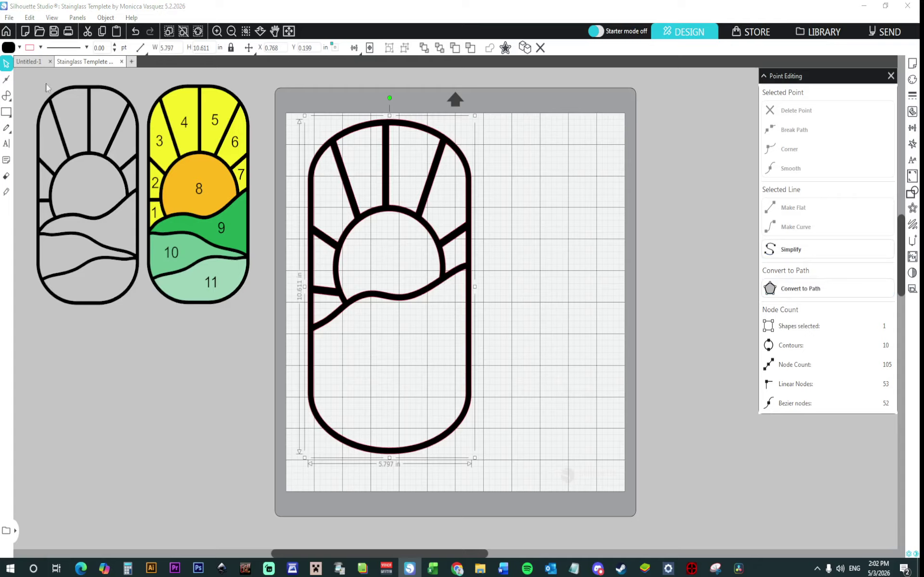
# Draw a closed curve shape about 7.36 by 5.84 in, with a wavy top edge crossing the frame below the first hill and loops outside it.
pyautogui.moveTo(7, 98)
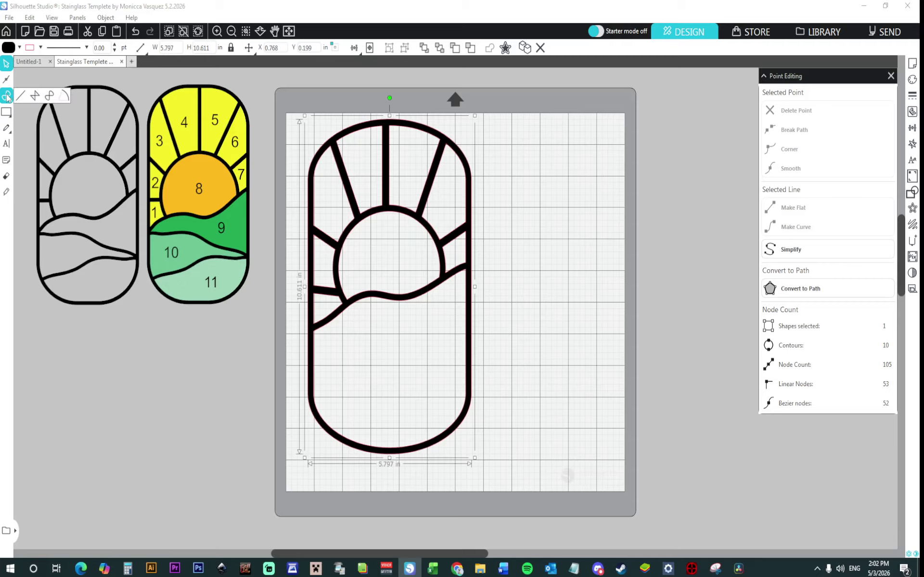
pyautogui.click(50, 97)
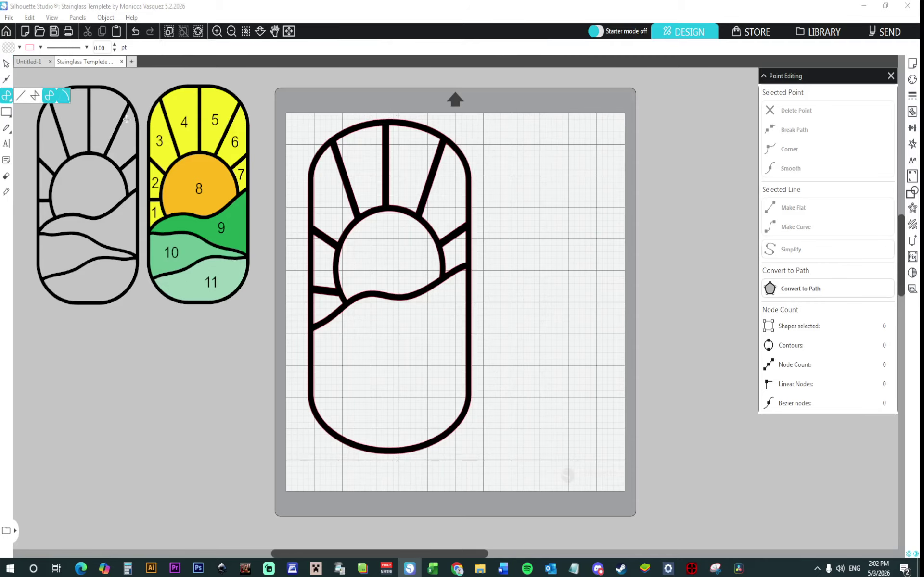
pyautogui.click(297, 333)
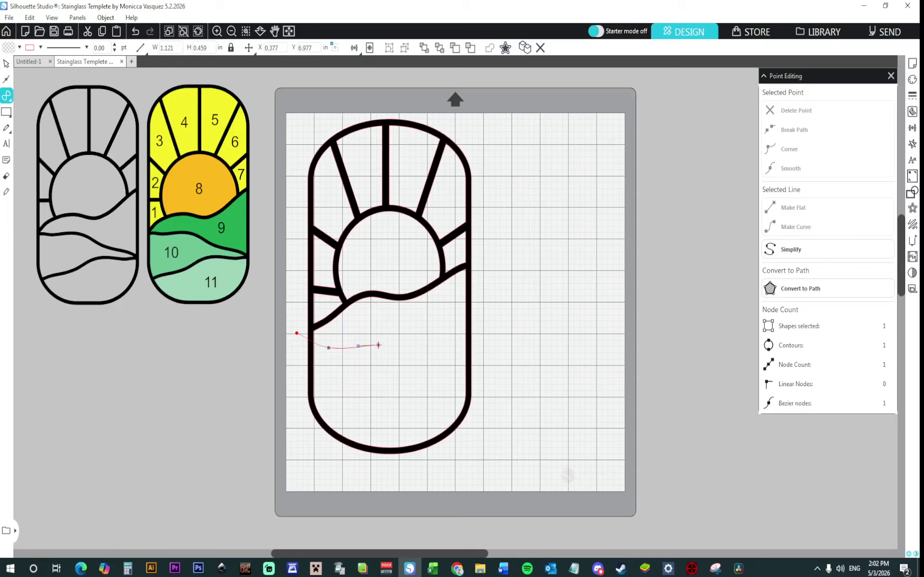
pyautogui.moveTo(378, 345); pyautogui.dragTo(429, 364)
pyautogui.moveTo(490, 369); pyautogui.dragTo(499, 449)
pyautogui.moveTo(468, 496); pyautogui.dragTo(306, 483)
pyautogui.click(295, 459)
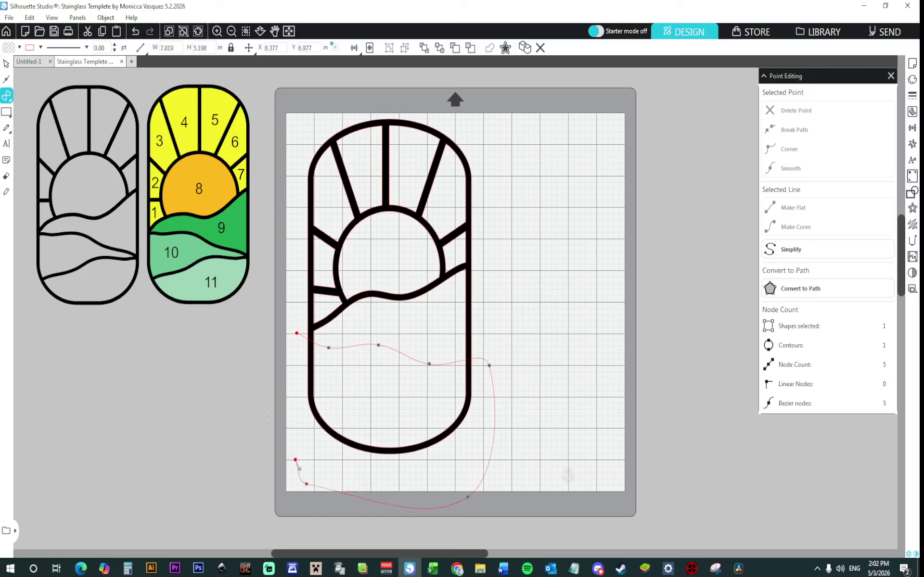
pyautogui.click(296, 332)
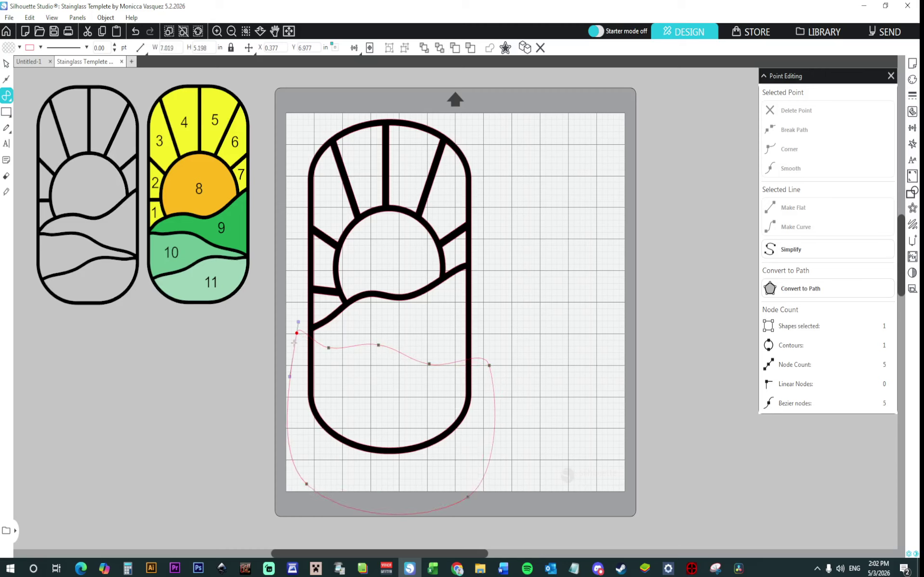
pyautogui.click(6, 65)
# Add a 0.205 in internal offset with sharp corners to the hill shape and combine both outlines into a compound path.
pyautogui.click(912, 209)
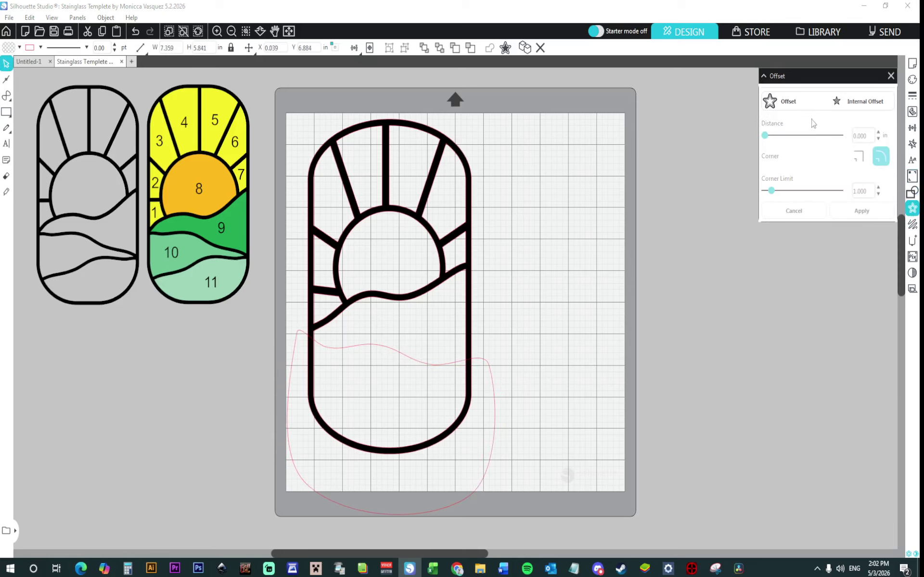
pyautogui.click(855, 100)
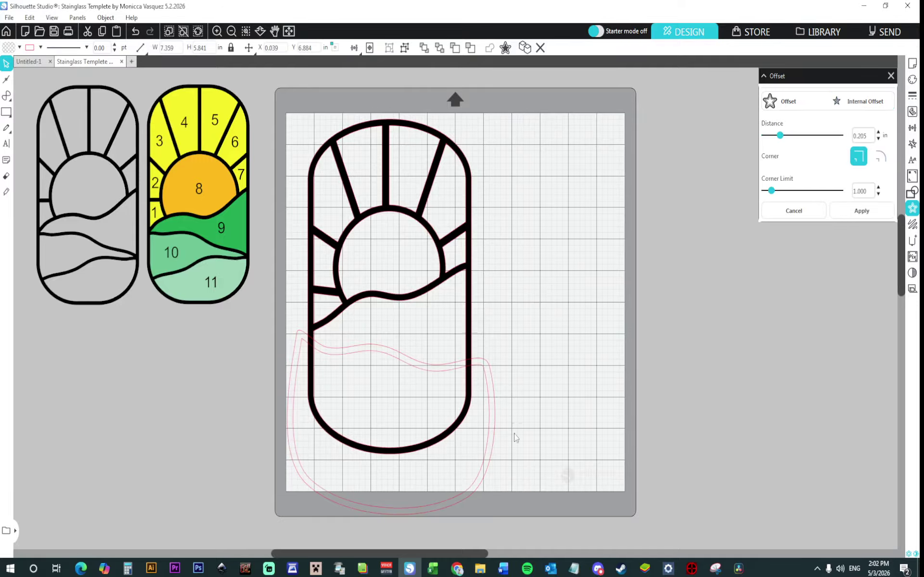
pyautogui.click(484, 448)
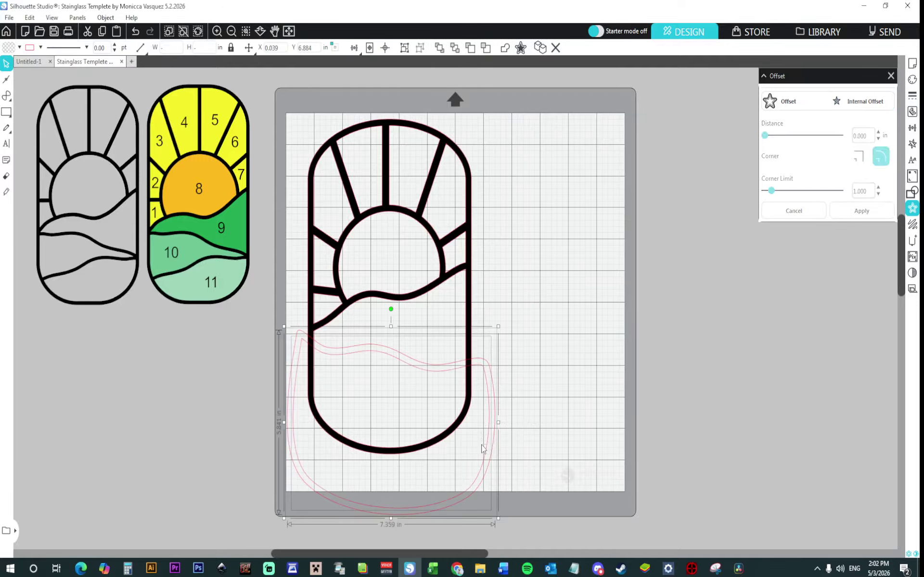
pyautogui.rightClick(483, 448)
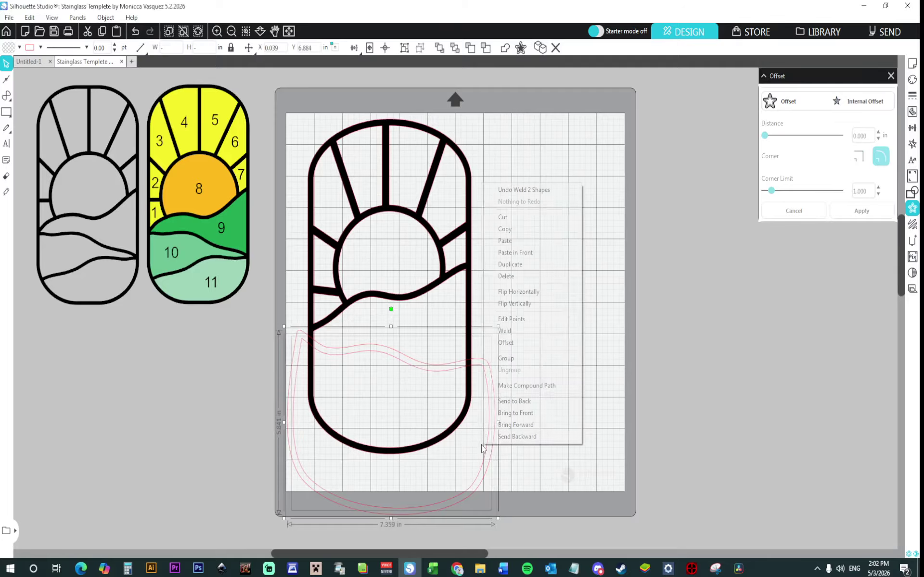
pyautogui.click(523, 389)
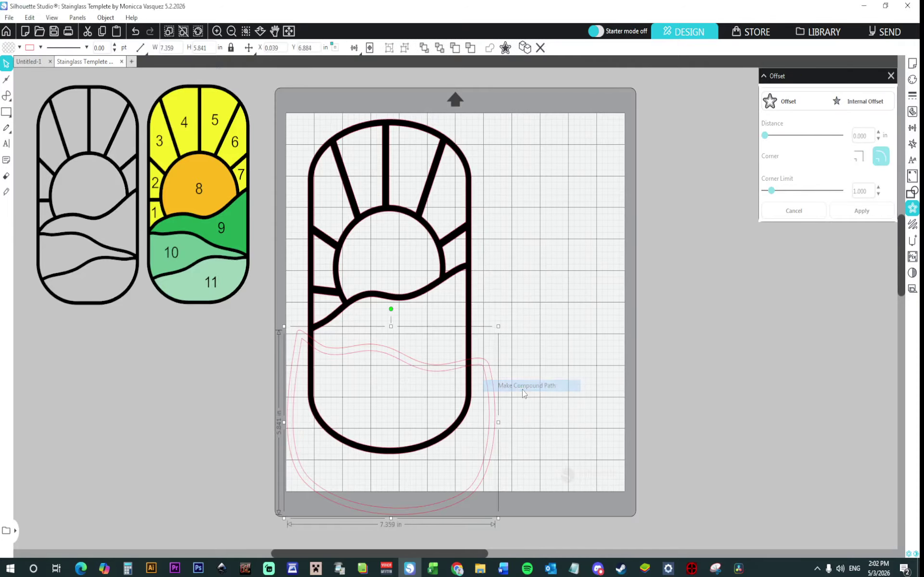
# Fill the second hill's compound path with black and move it up about 0.34 in, close to the first hill line's left end.
pyautogui.click(912, 80)
pyautogui.click(765, 130)
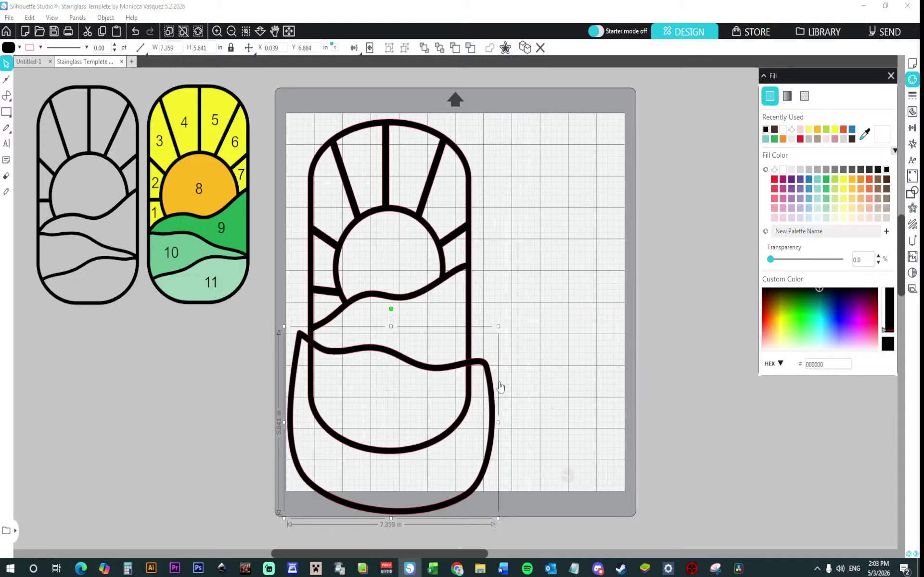
pyautogui.moveTo(485, 379); pyautogui.dragTo(486, 366)
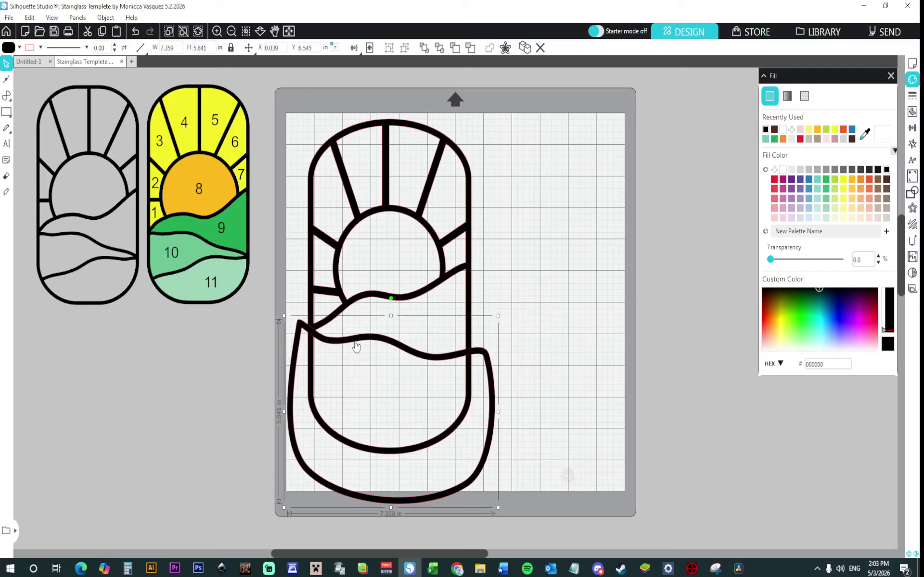
# Cut the second hill band with the Knife just outside both sides of the frame and delete the outer loop.
pyautogui.click(216, 32)
pyautogui.click(216, 31)
pyautogui.scroll(-4, 206, 500)
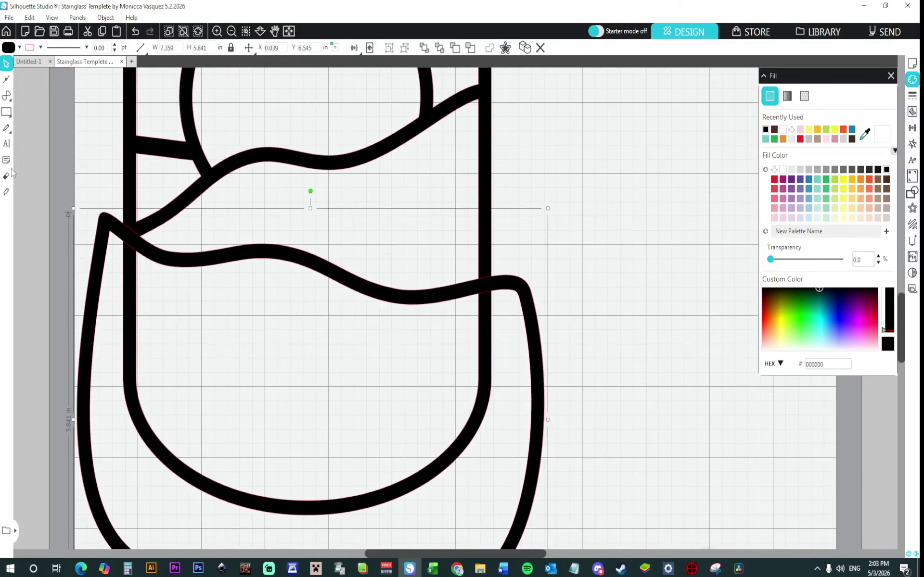
pyautogui.click(6, 191)
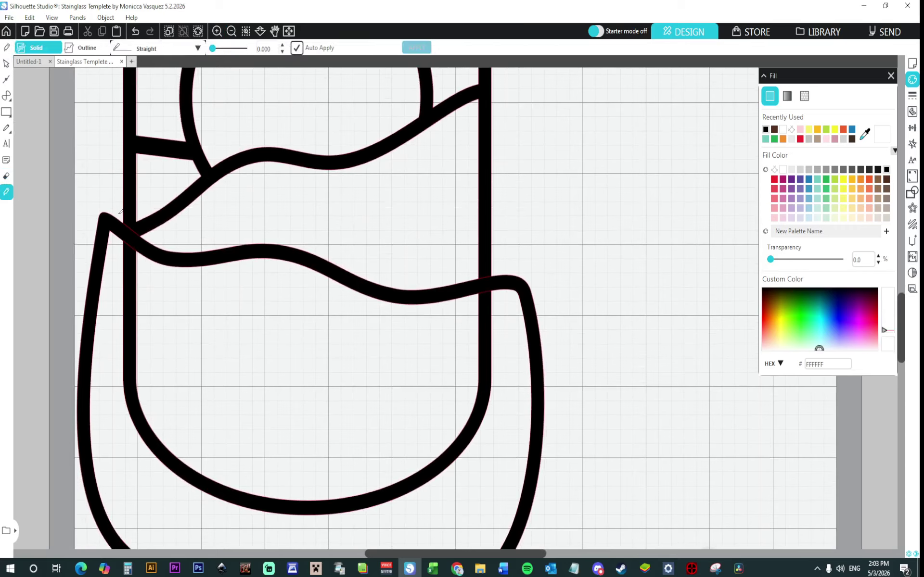
pyautogui.moveTo(120, 211); pyautogui.dragTo(110, 294)
pyautogui.click(6, 63)
pyautogui.click(535, 332)
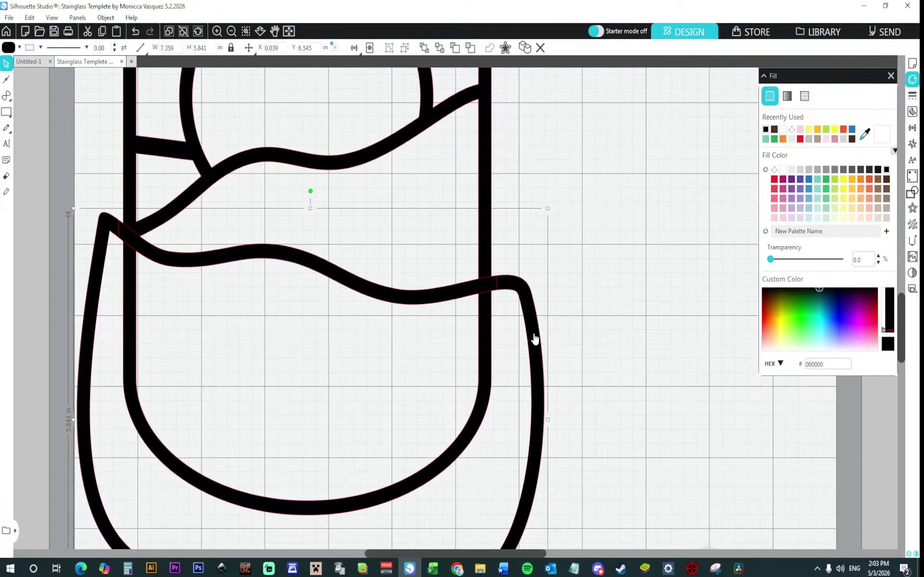
pyautogui.press('Delete')
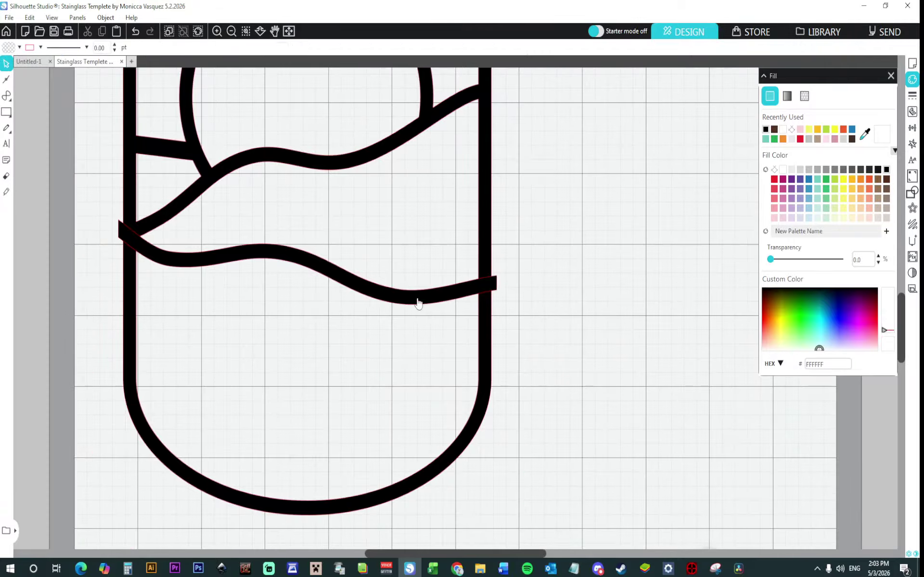
# Try a horizontally flipped duplicate of the second hill line below the original and delete the copy.
pyautogui.click(397, 299)
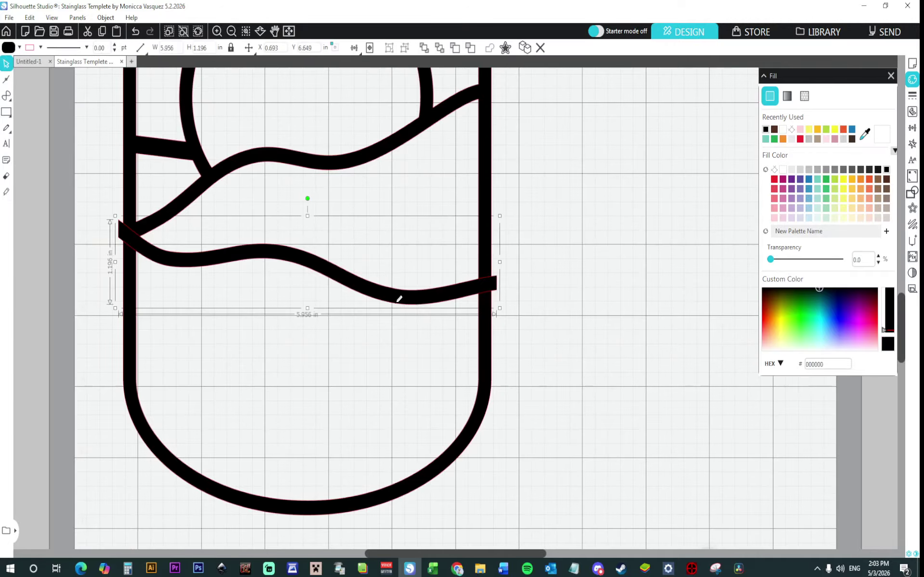
pyautogui.hotkey('ctrl', 'd')
pyautogui.moveTo(400, 327); pyautogui.dragTo(380, 402)
pyautogui.rightClick(381, 402)
pyautogui.click(450, 254)
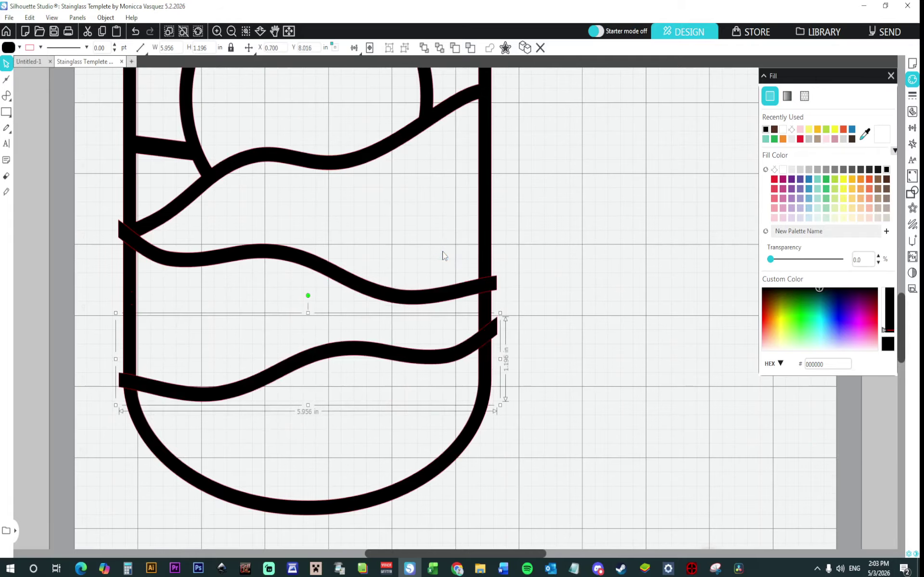
pyautogui.moveTo(437, 361)
pyautogui.mouseDown()
pyautogui.moveTo(438, 320)
pyautogui.moveTo(438, 353)
pyautogui.mouseUp()
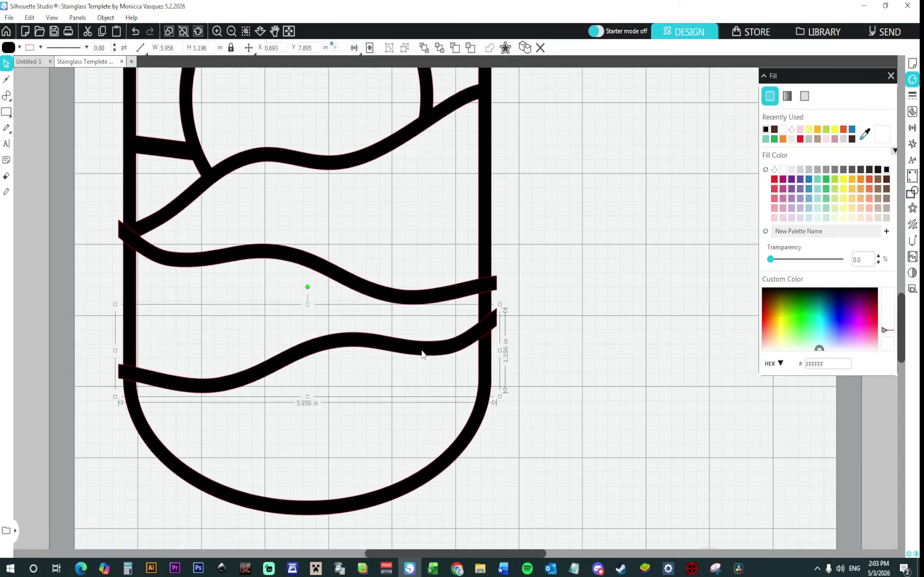
pyautogui.press('Delete')
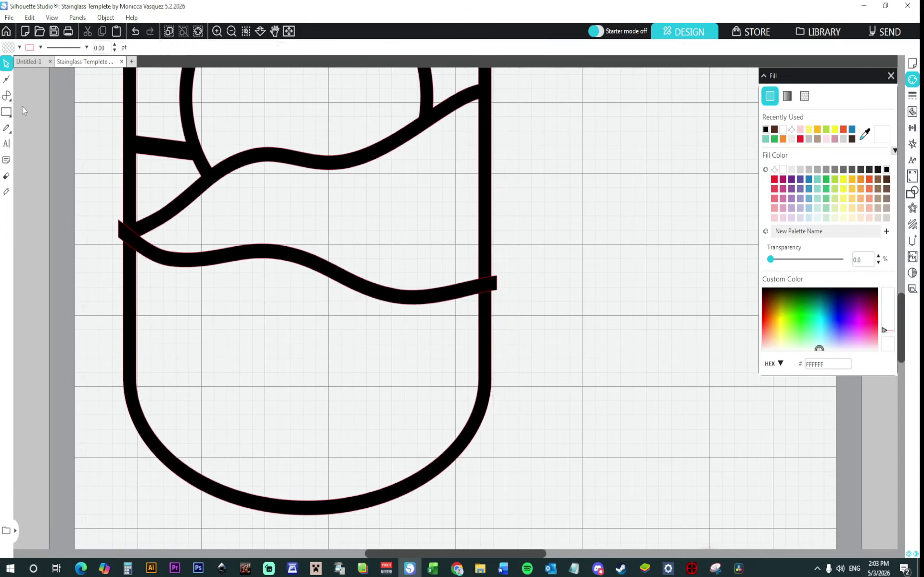
# Draw a closed curved shape about 7.0 in by 4.16 in for the third hill, crossing the frame below the second hill and looping around its base.
pyautogui.click(7, 96)
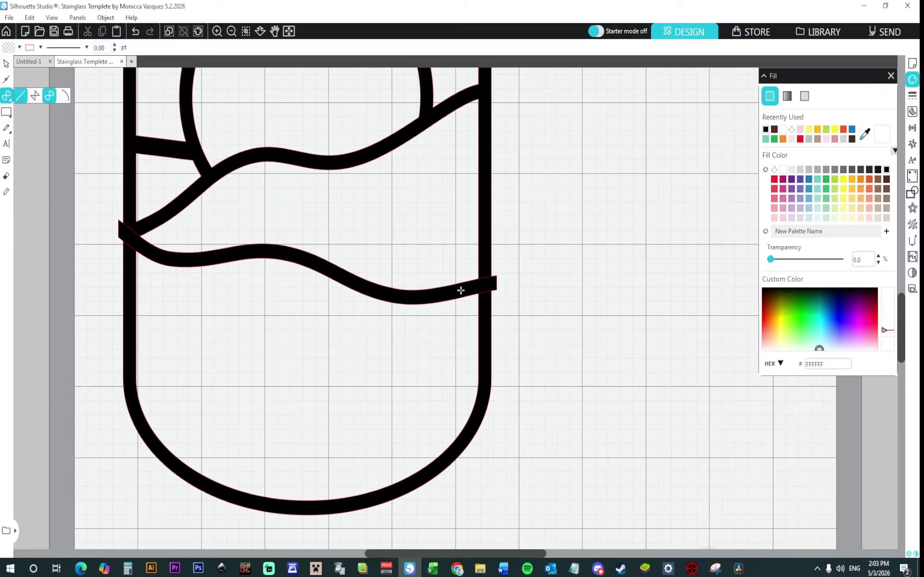
pyautogui.click(513, 277)
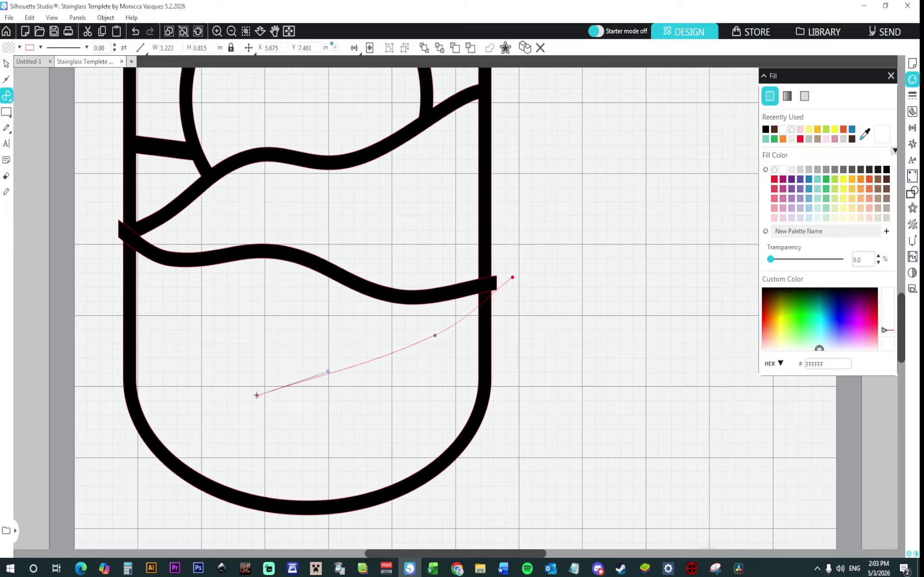
pyautogui.click(256, 393)
pyautogui.click(90, 418)
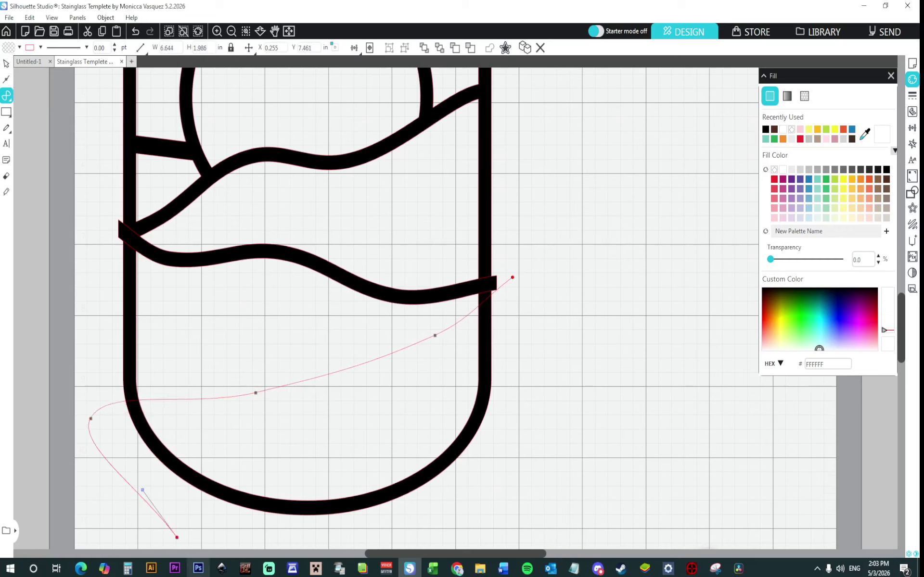
pyautogui.scroll(-1, 173, 529)
pyautogui.click(208, 494)
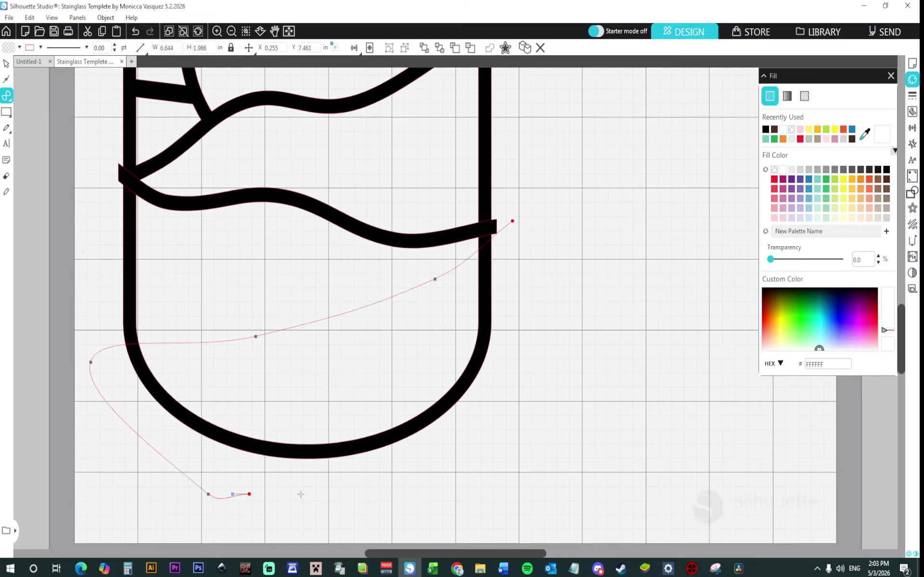
pyautogui.click(417, 491)
pyautogui.click(524, 386)
pyautogui.click(512, 221)
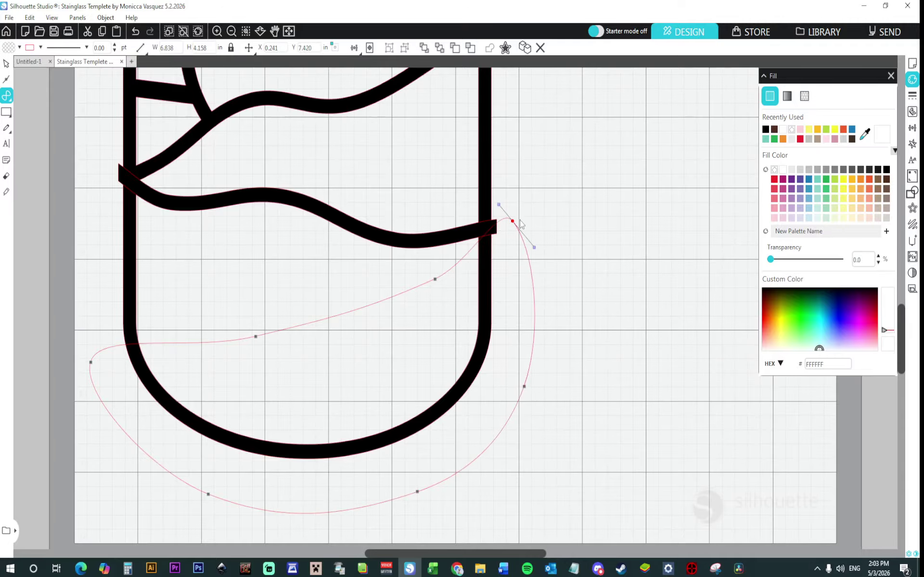
pyautogui.click(7, 63)
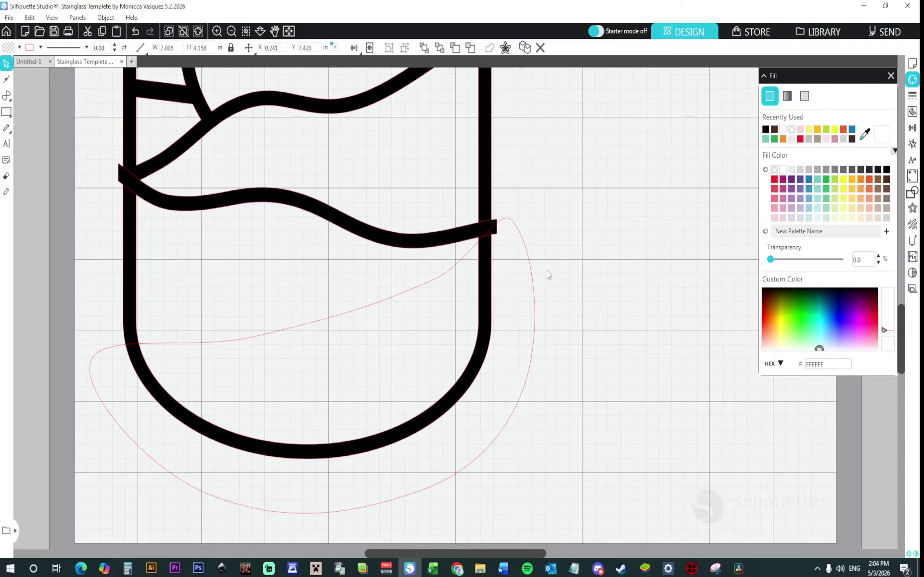
# Add a 0.205 in internal offset with sharp corners to the third hill shape and combine both outlines into a compound path.
pyautogui.click(530, 302)
pyautogui.click(912, 208)
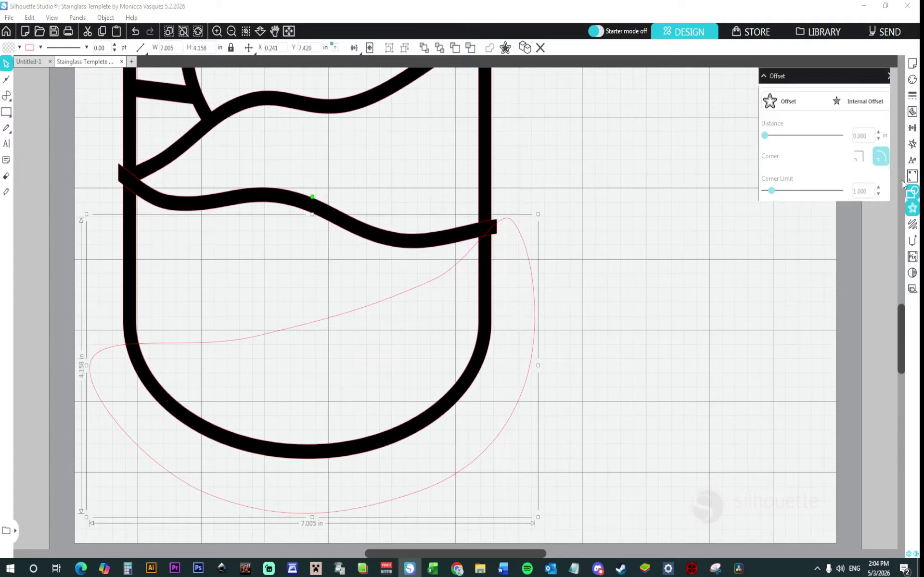
pyautogui.click(862, 102)
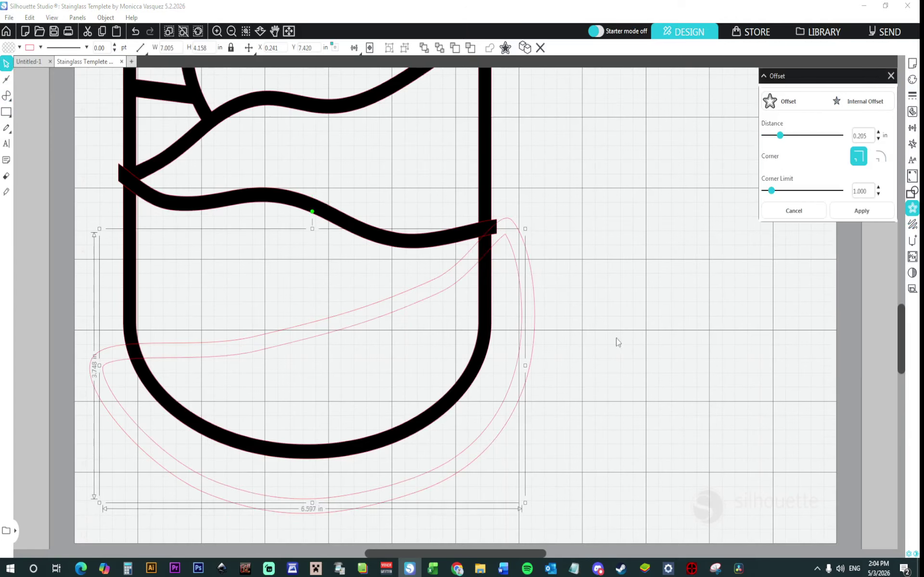
pyautogui.rightClick(503, 386)
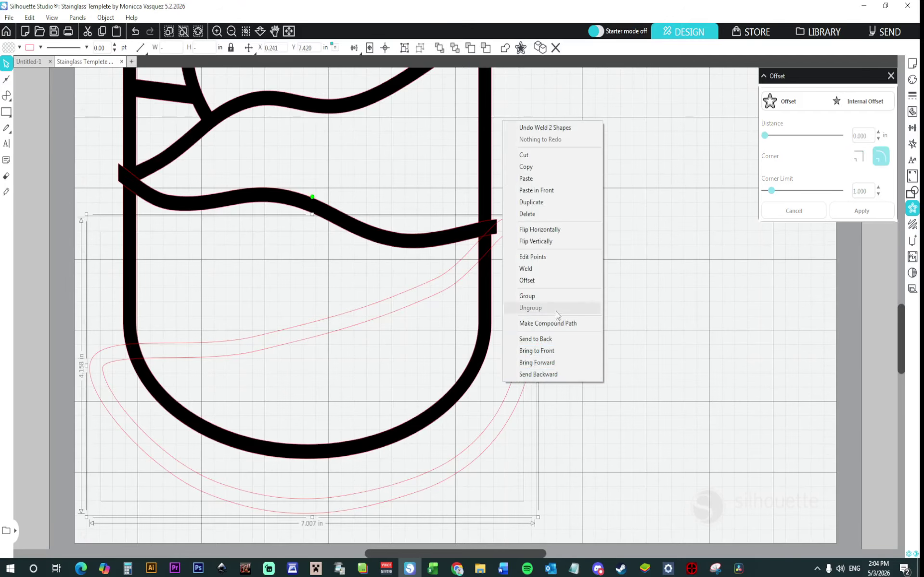
pyautogui.click(558, 327)
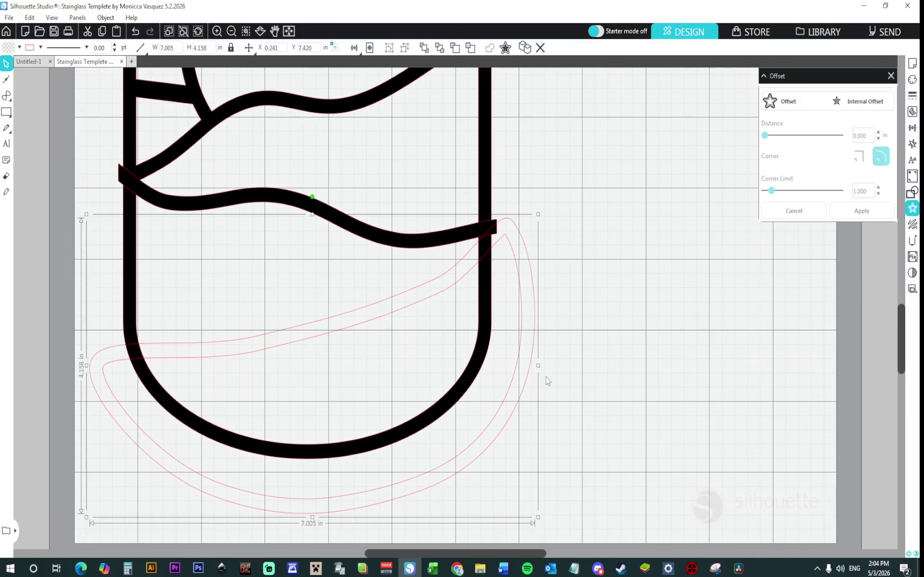
# Fill the third hill's compound path with black and move it up about 0.06 in, over the second hill line's right end.
pyautogui.click(912, 79)
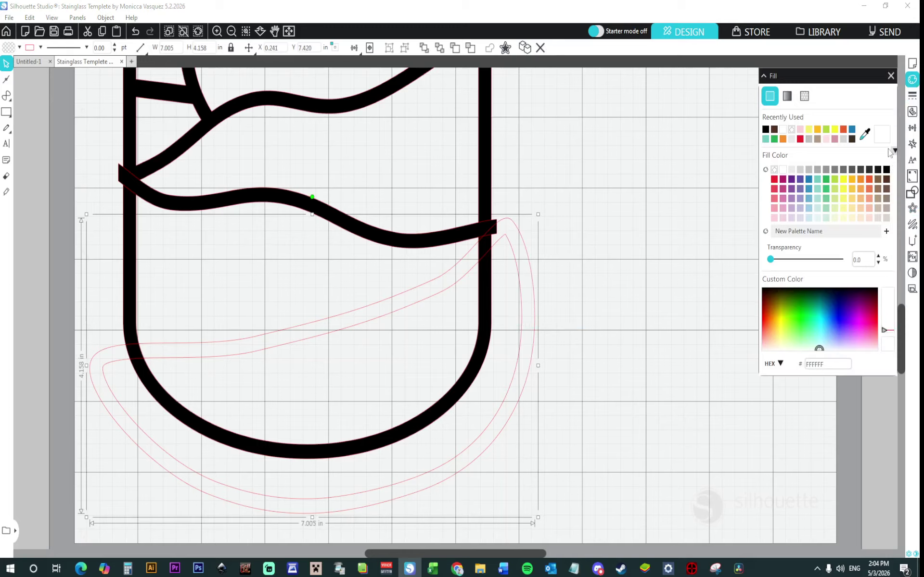
pyautogui.click(886, 169)
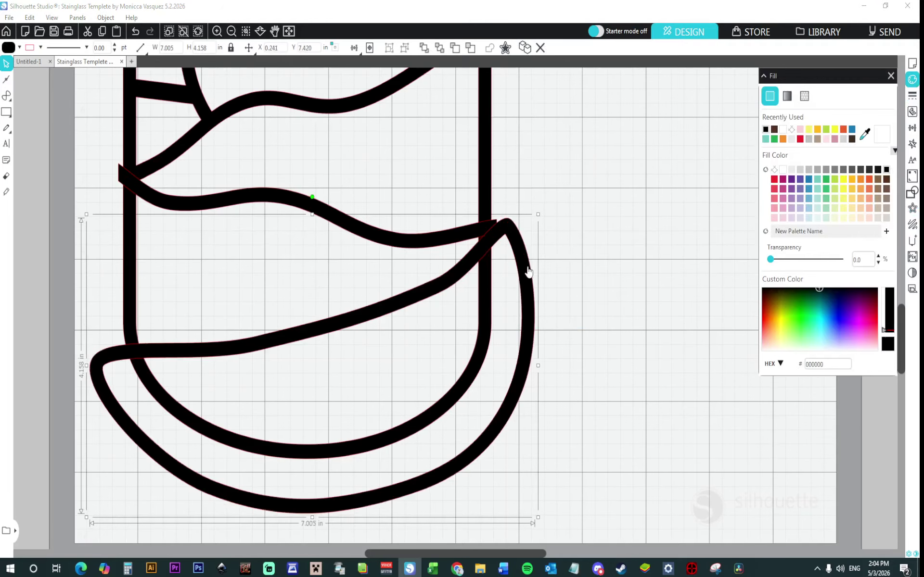
pyautogui.moveTo(528, 270); pyautogui.dragTo(527, 266)
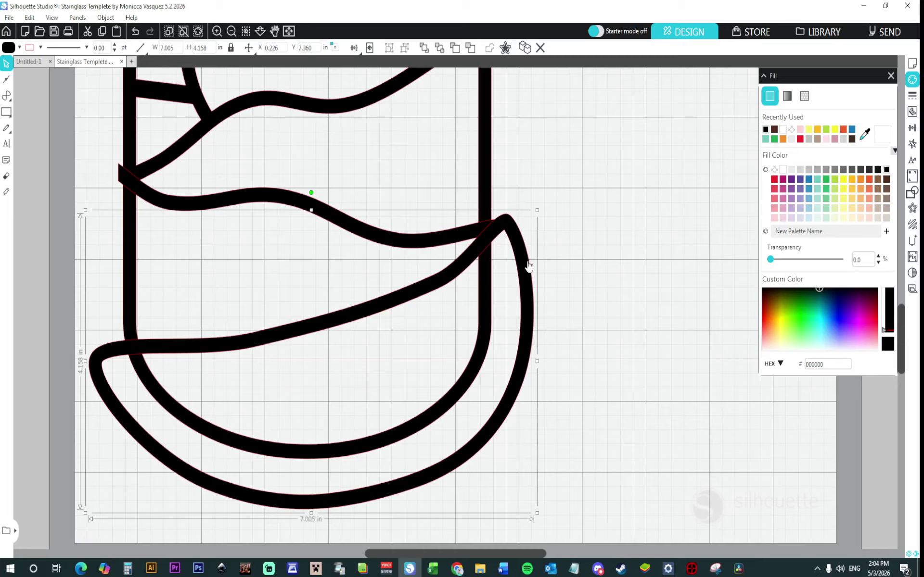
# Cut the third hill band with the Knife just outside both sides of the frame and delete the outer loop.
pyautogui.click(6, 193)
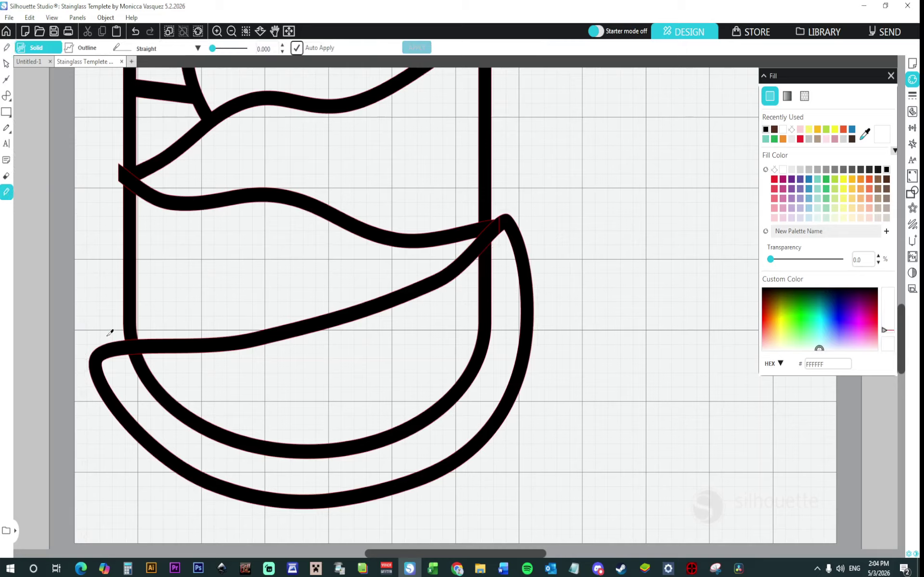
pyautogui.moveTo(110, 333); pyautogui.dragTo(109, 363)
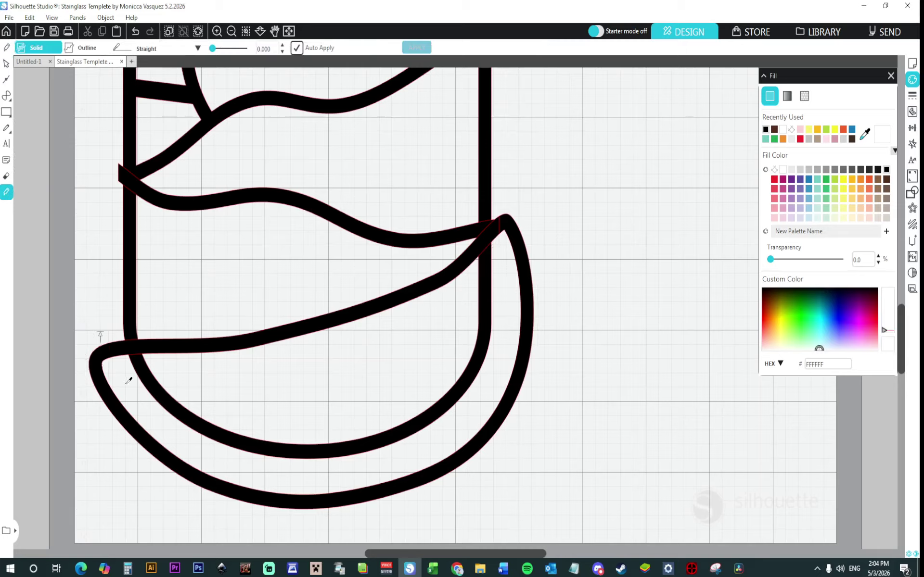
pyautogui.click(6, 65)
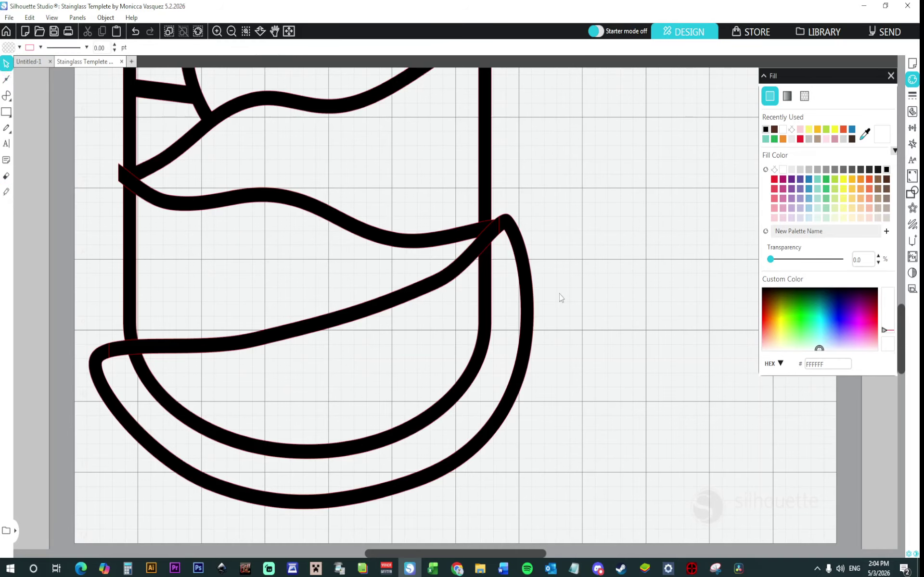
pyautogui.click(526, 312)
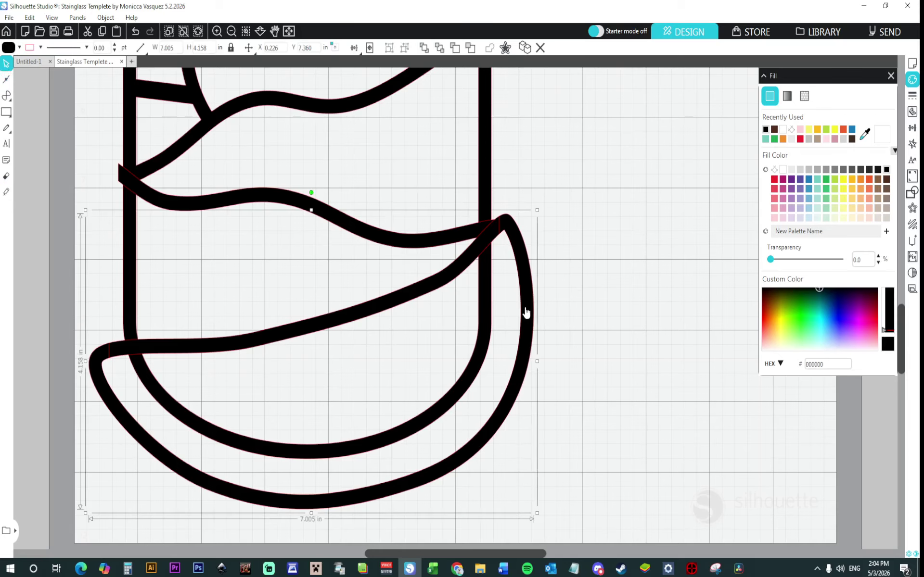
pyautogui.press('Delete')
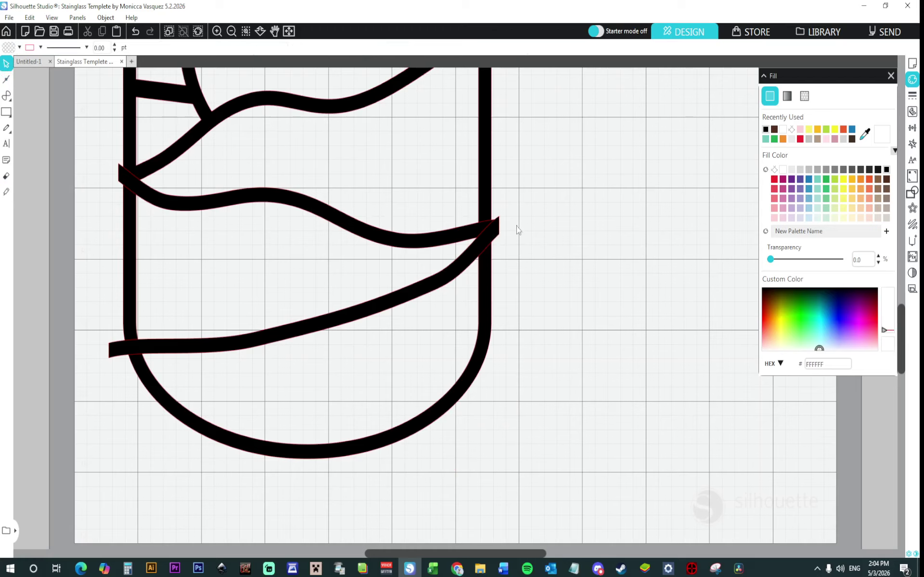
pyautogui.click(503, 241)
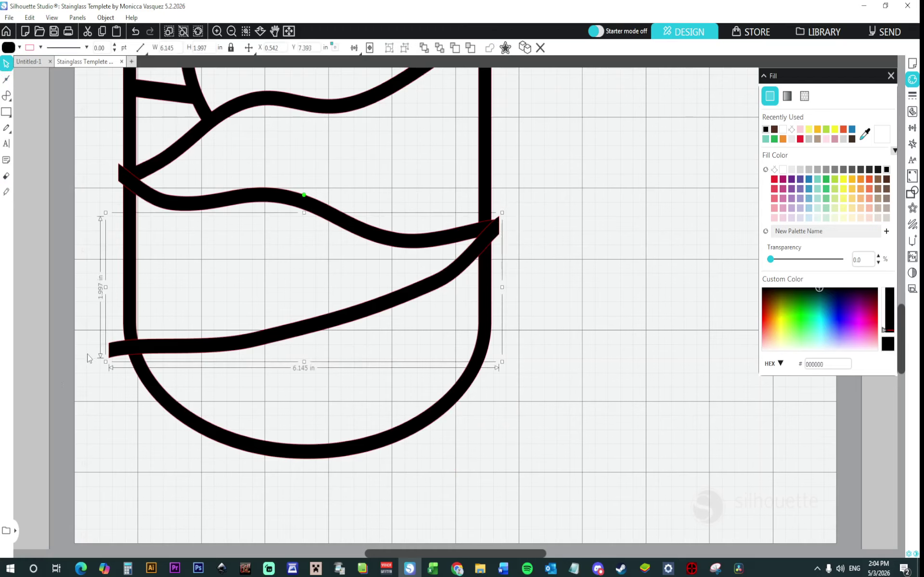
pyautogui.click(102, 372)
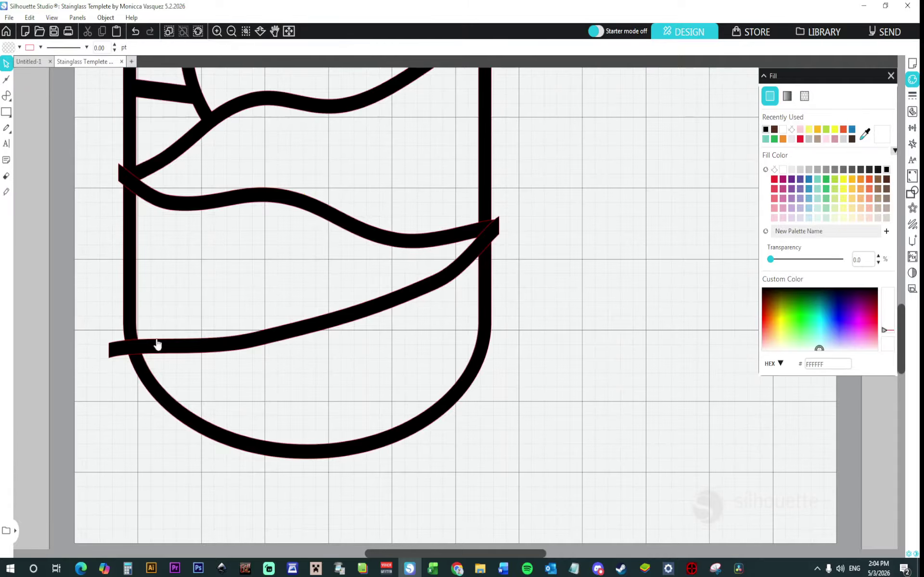
# Add edit points on the upper and lower edges of the second hill line's left end, where it crosses the frame.
pyautogui.scroll(1, 148, 329)
pyautogui.scroll(1, 148, 329)
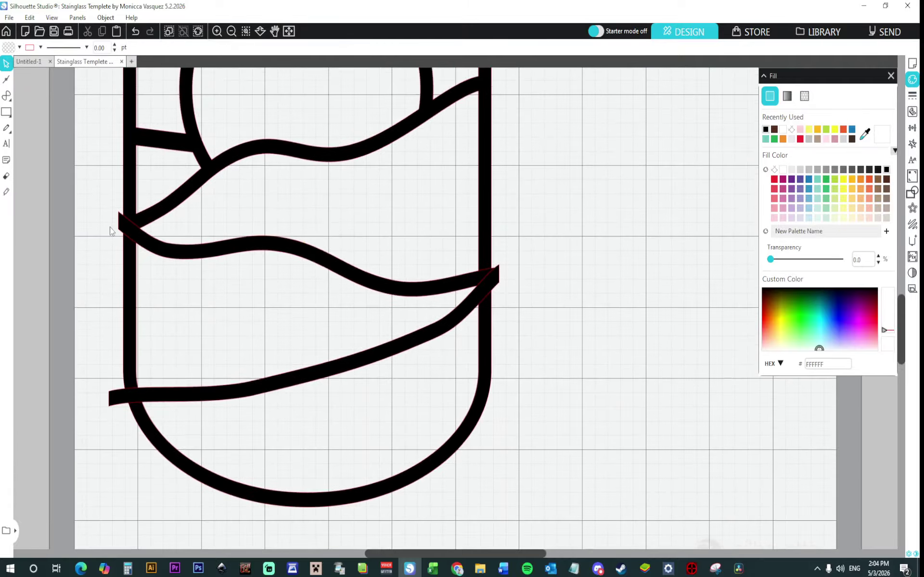
pyautogui.doubleClick(138, 241)
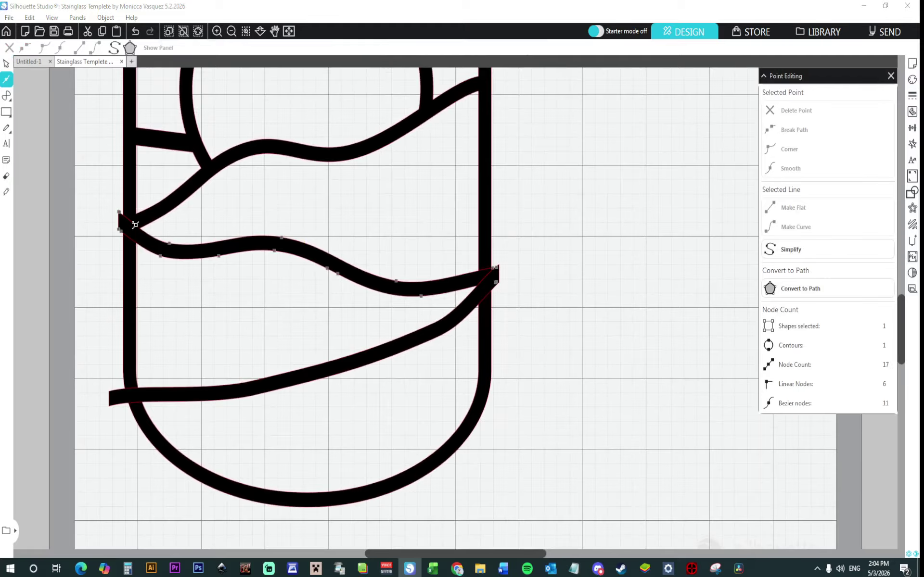
pyautogui.click(134, 224)
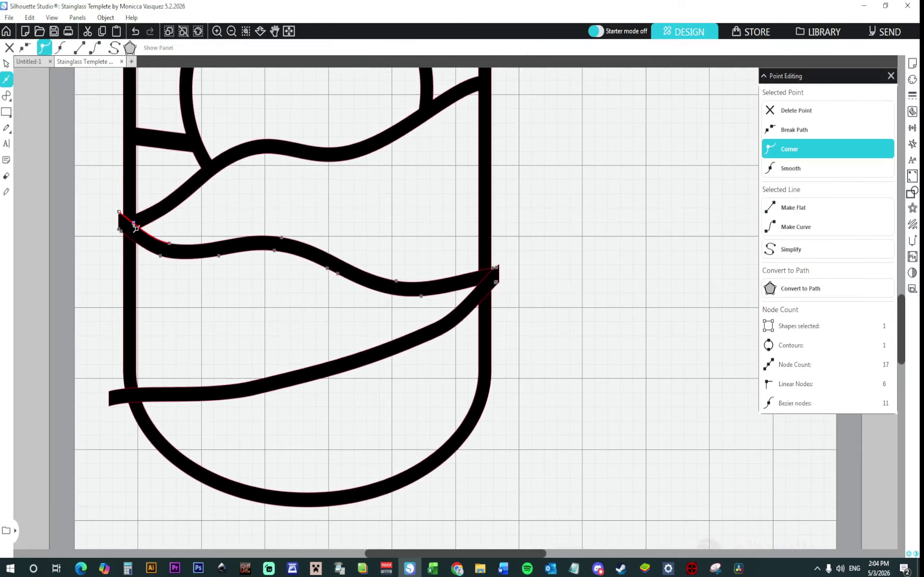
pyautogui.moveTo(132, 225); pyautogui.dragTo(129, 221)
pyautogui.doubleClick(135, 225)
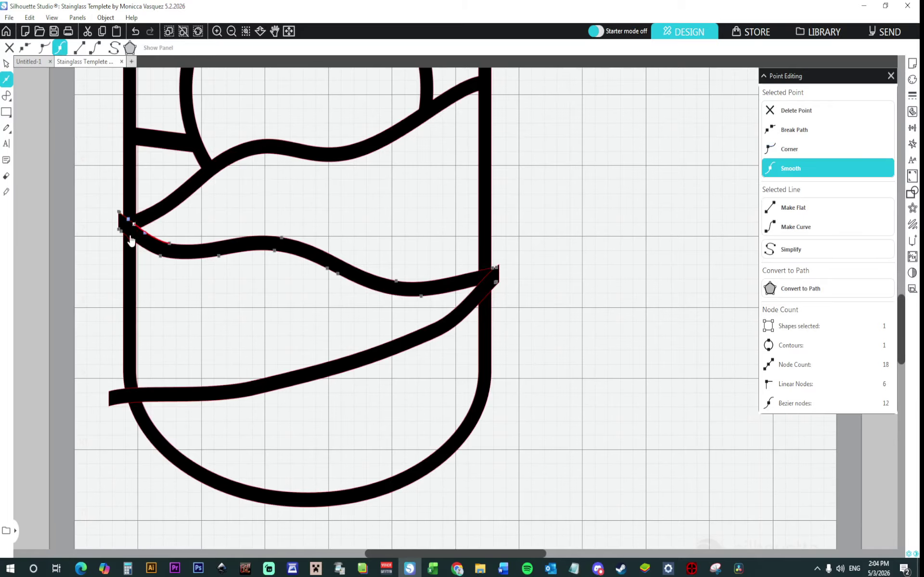
pyautogui.click(132, 240)
# Delete the second hill line's outer left points so that its end stops within the frame's thickness.
pyautogui.click(128, 220)
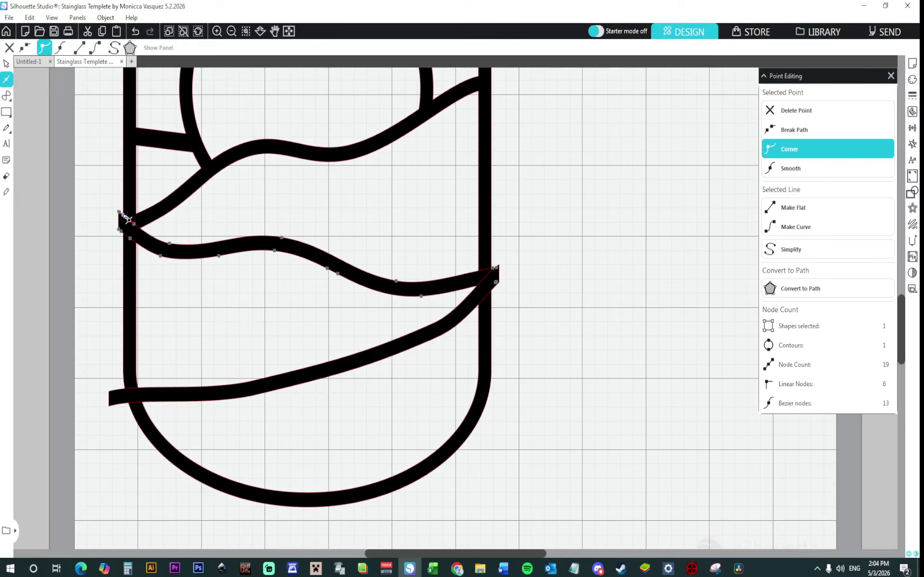
pyautogui.click(128, 219)
pyautogui.click(770, 111)
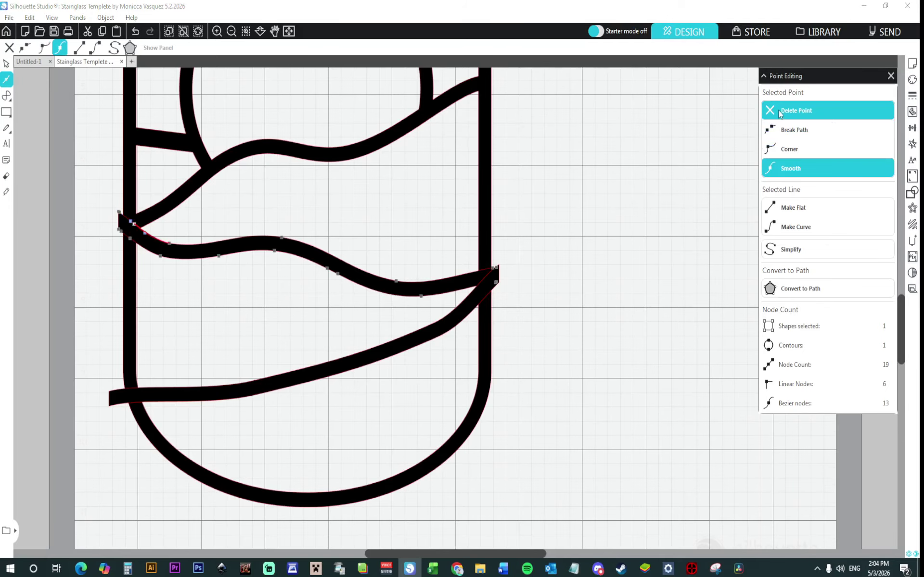
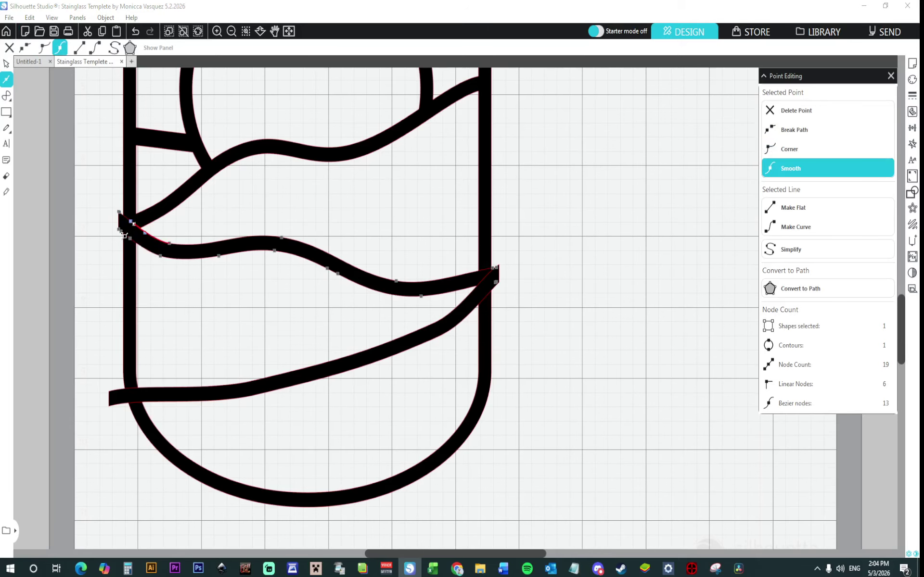
pyautogui.click(123, 234)
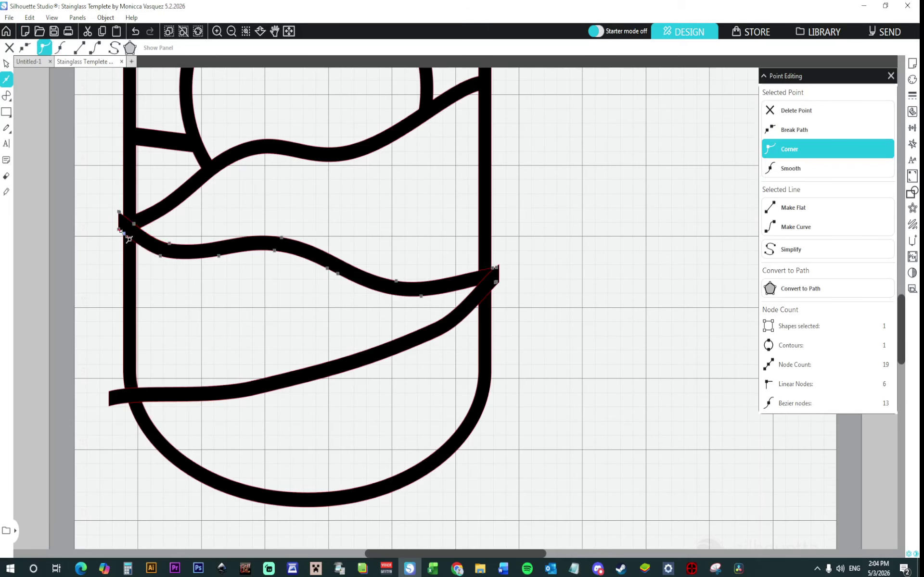
pyautogui.click(793, 112)
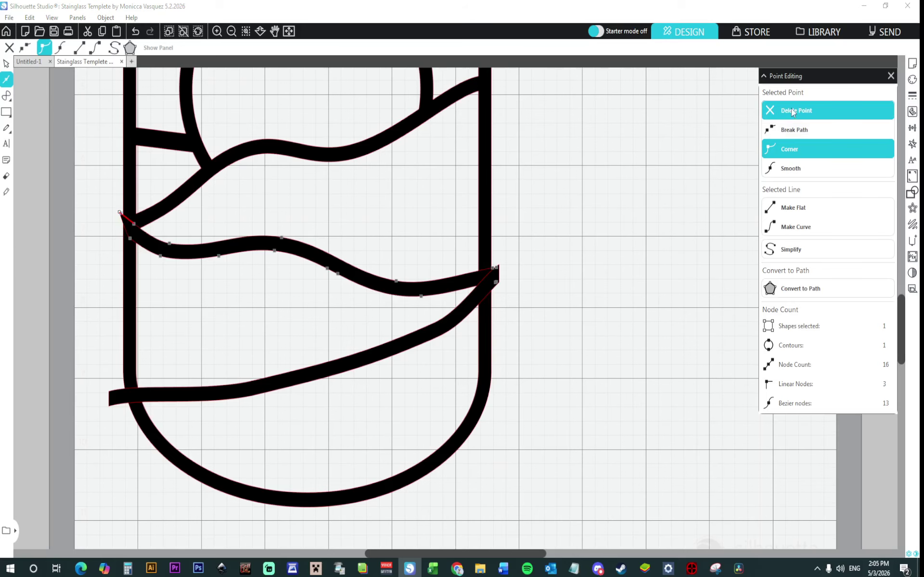
pyautogui.click(792, 112)
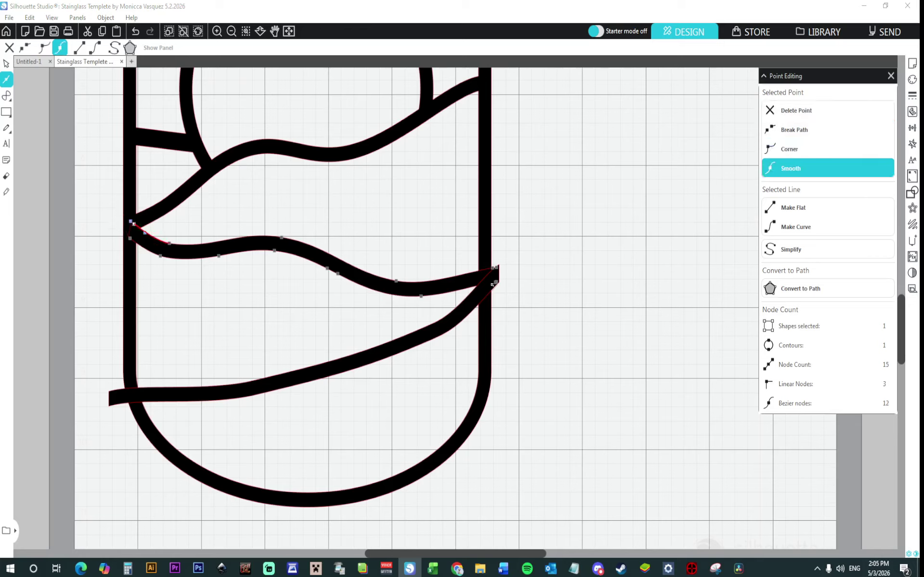
# Bring the second hill line to the front.
pyautogui.rightClick(450, 291)
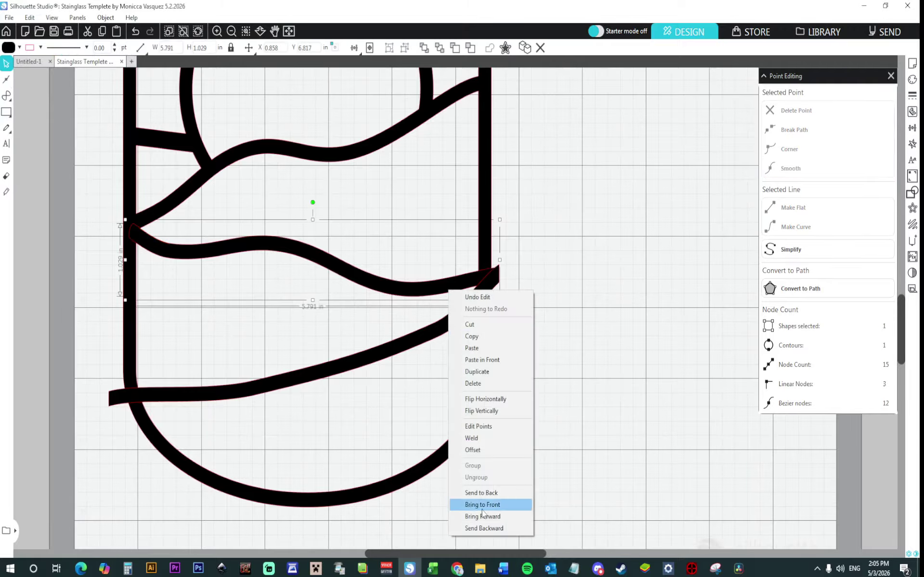
pyautogui.click(482, 504)
pyautogui.click(528, 404)
# Add edit points where the second hill line's right end crosses the frame and delete the outer points so it stops within the frame.
pyautogui.doubleClick(484, 280)
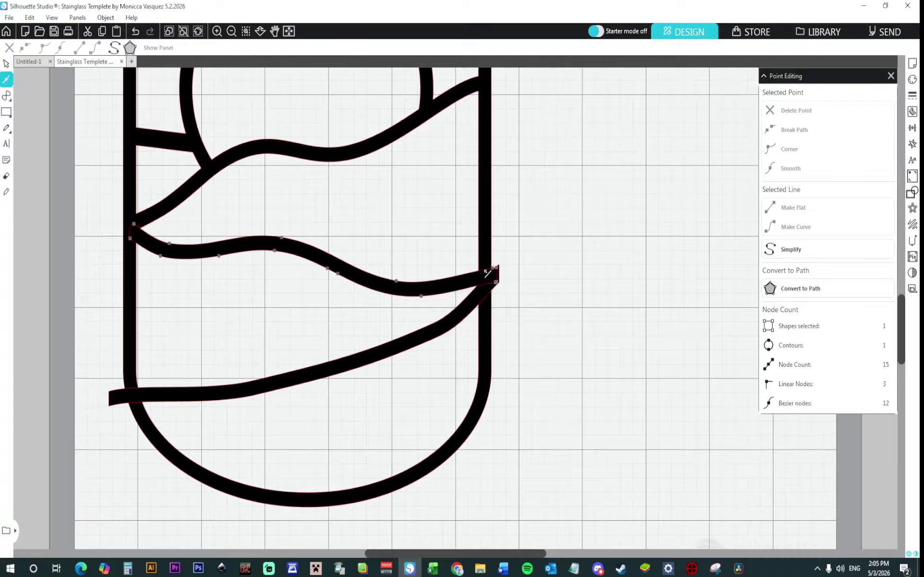
pyautogui.click(486, 273)
pyautogui.click(485, 285)
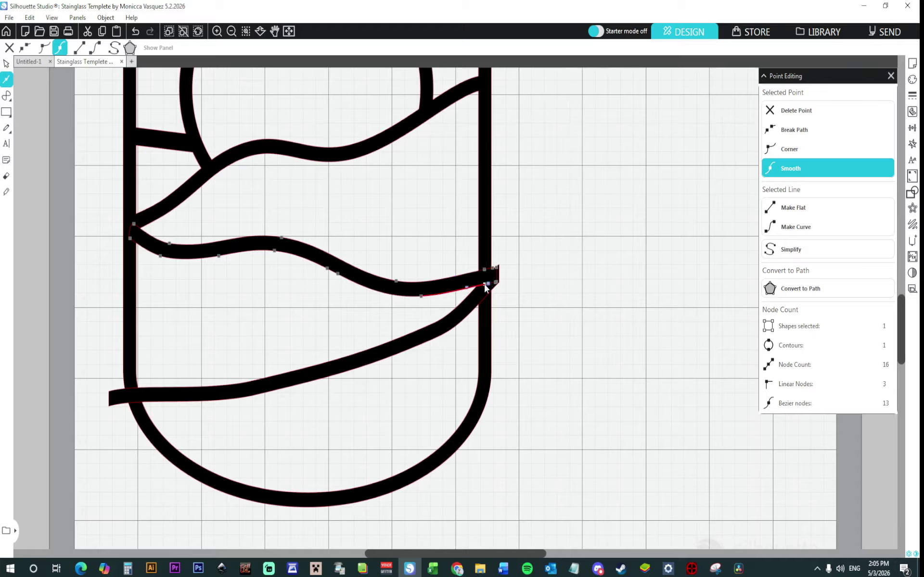
pyautogui.click(494, 269)
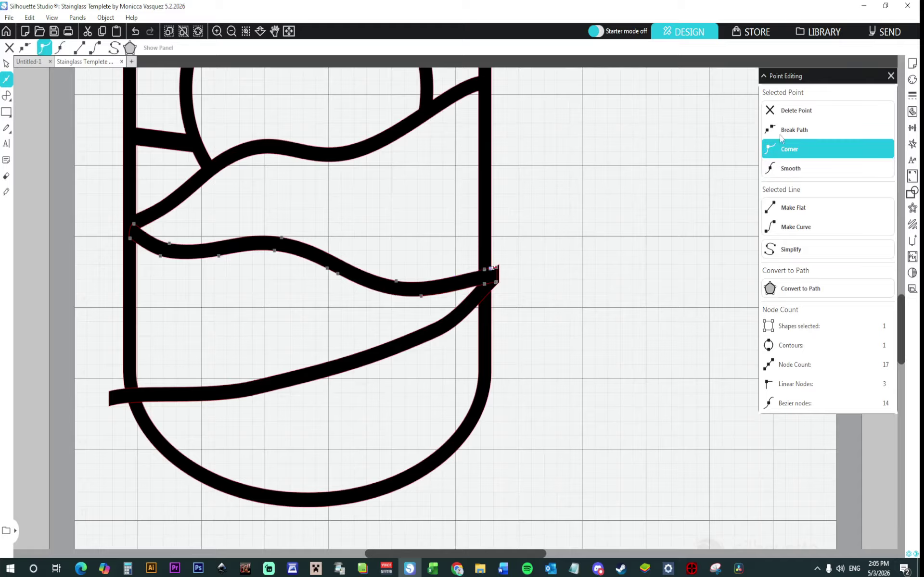
pyautogui.click(788, 113)
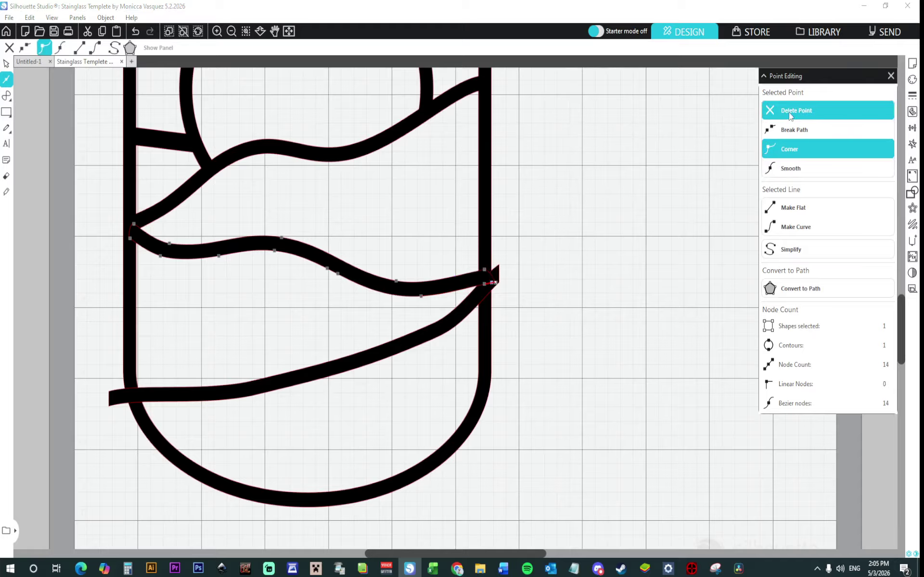
pyautogui.click(789, 116)
pyautogui.click(539, 295)
# Add edit points on the third hill line's right end over the frame and delete the points sticking out beyond it.
pyautogui.click(475, 299)
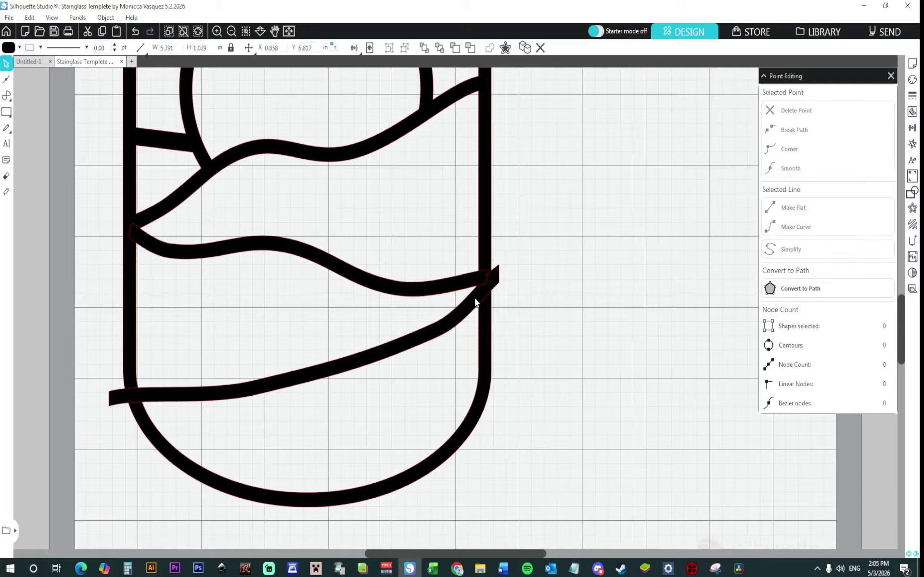
pyautogui.doubleClick(475, 302)
pyautogui.click(489, 276)
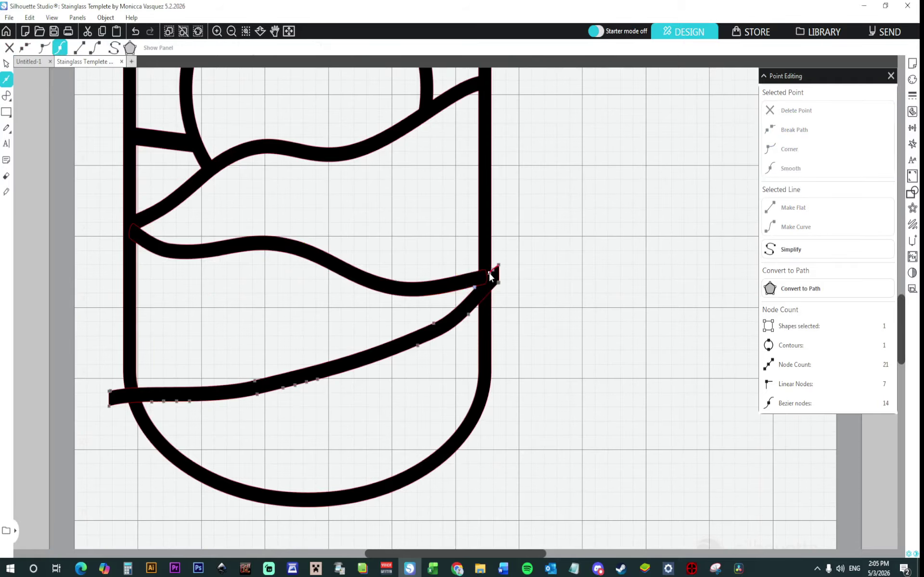
pyautogui.click(486, 298)
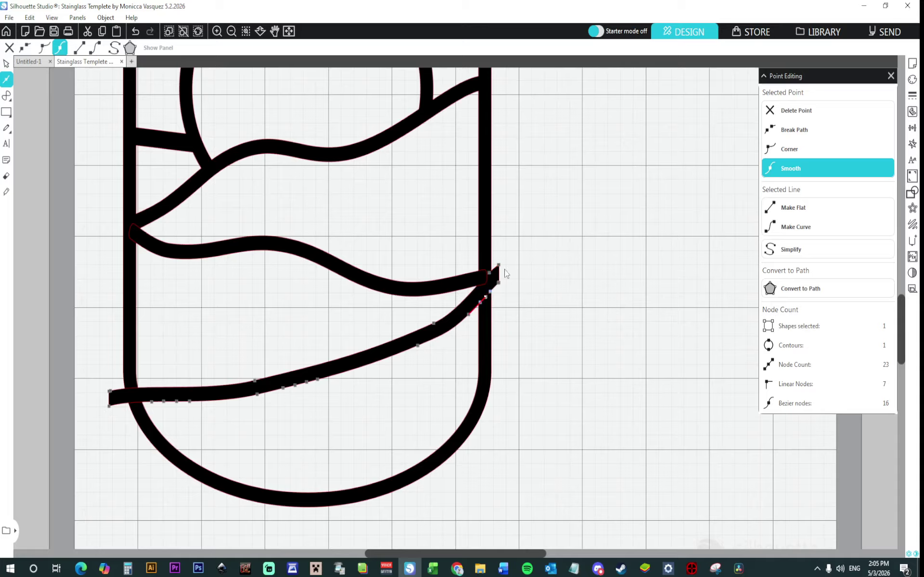
pyautogui.click(499, 266)
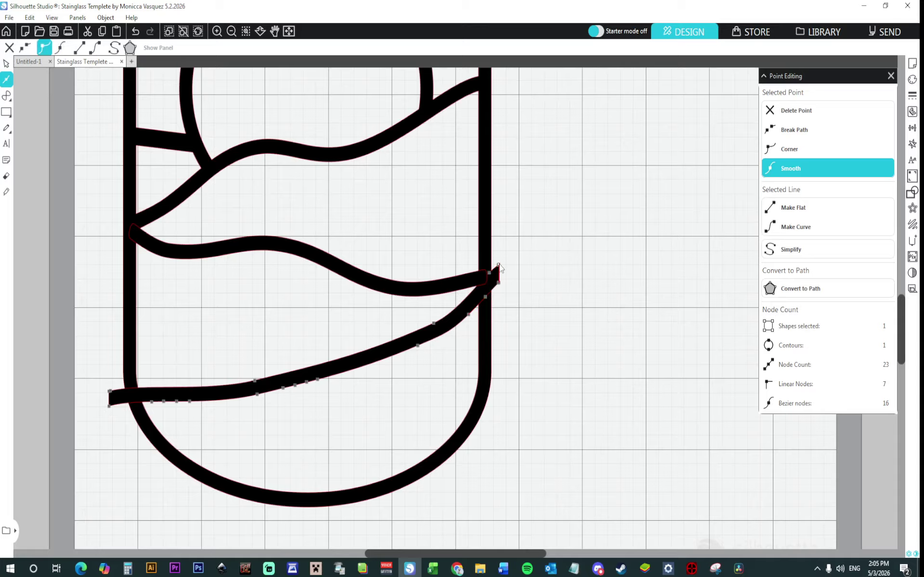
pyautogui.click(779, 116)
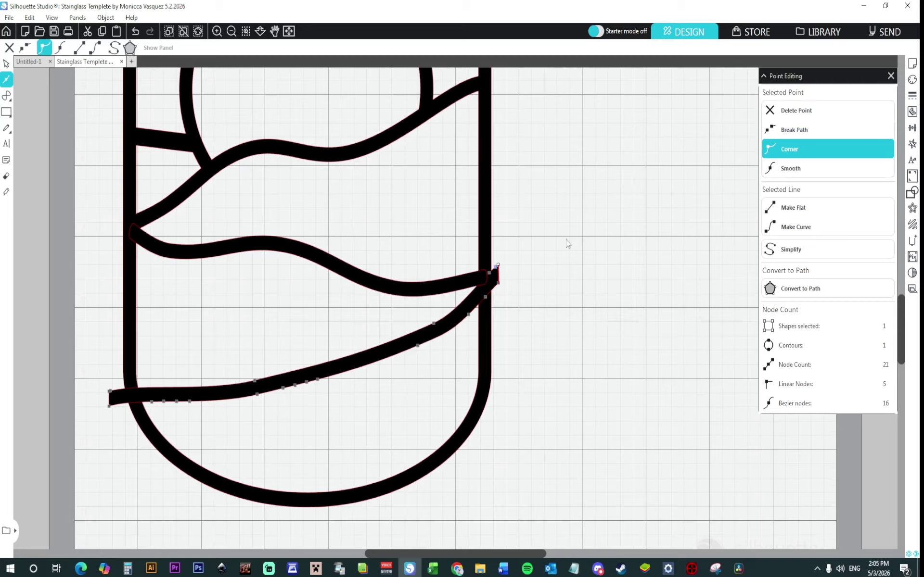
pyautogui.click(782, 113)
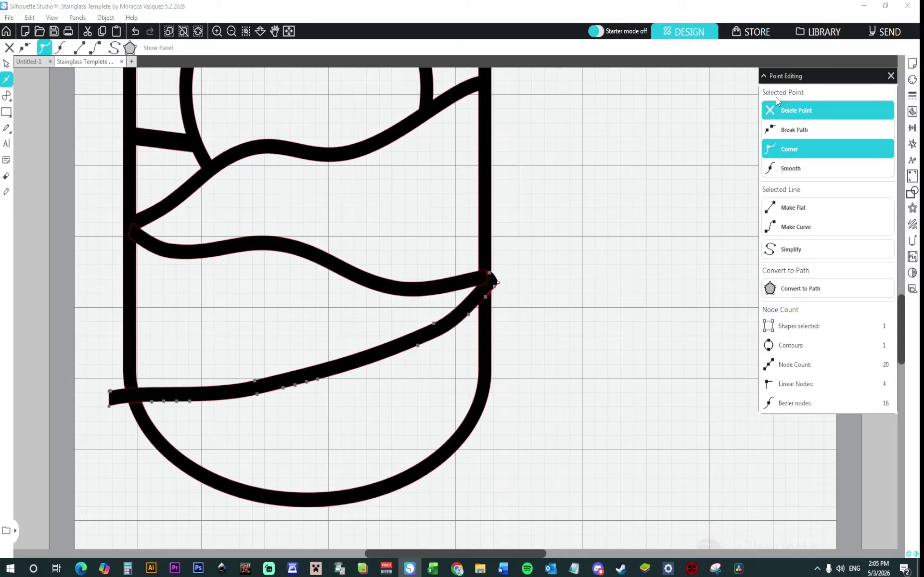
pyautogui.click(782, 111)
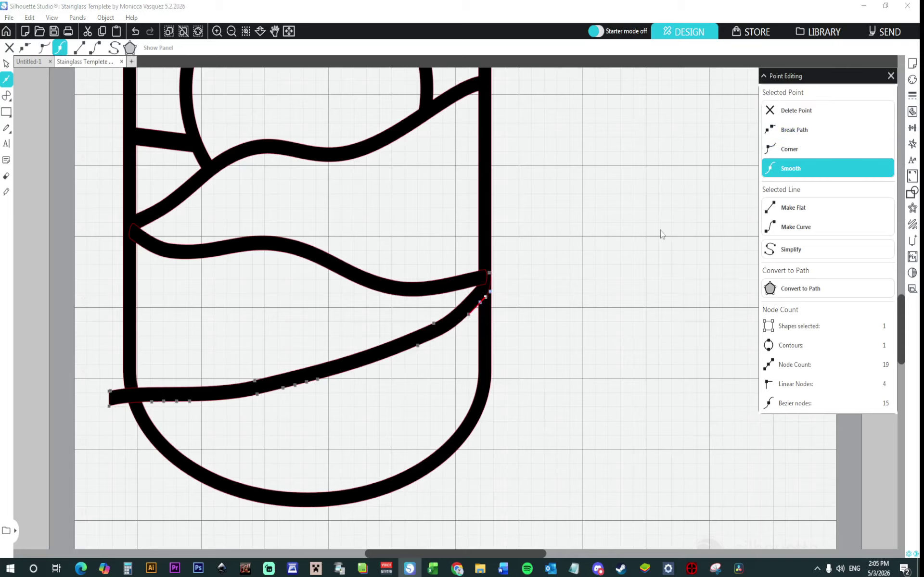
pyautogui.click(534, 303)
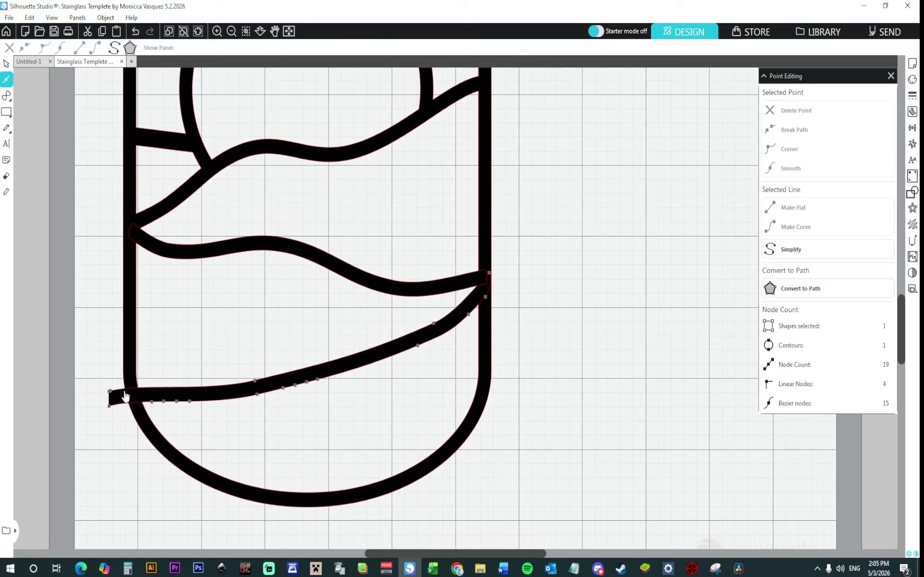
# Trim the third hill line's left end to the frame by adding edit points inside its thickness and deleting the outer points.
pyautogui.click(129, 388)
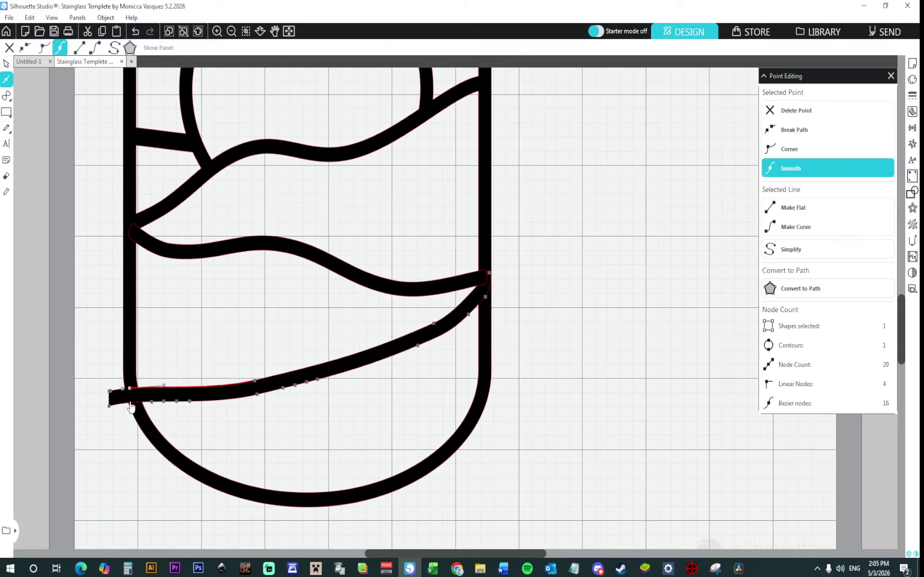
pyautogui.click(138, 403)
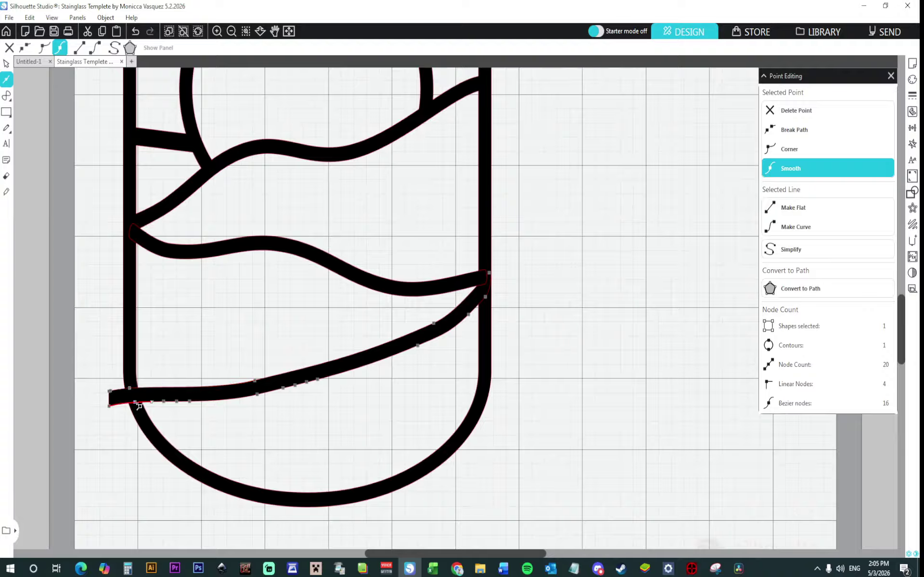
pyautogui.moveTo(139, 407); pyautogui.dragTo(129, 406)
pyautogui.click(140, 403)
pyautogui.click(800, 115)
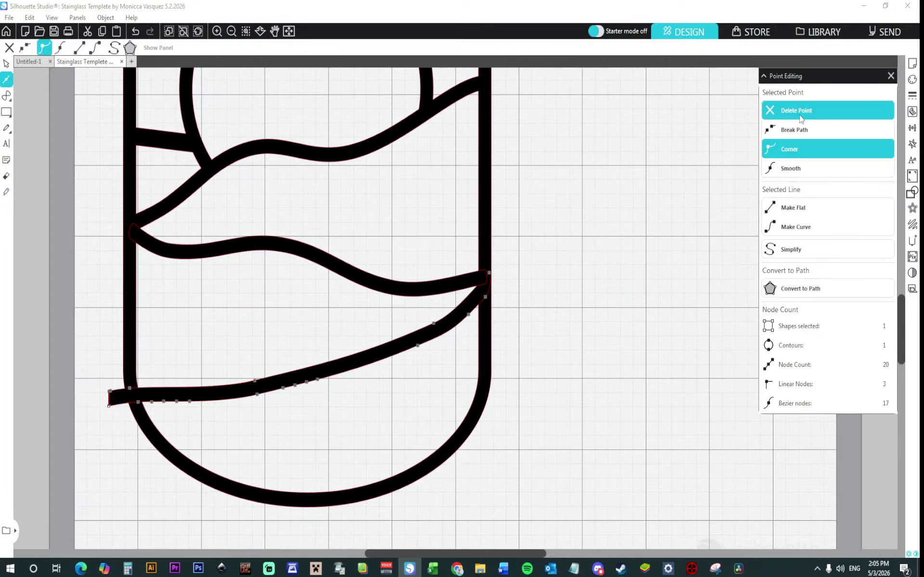
pyautogui.click(801, 118)
pyautogui.click(801, 119)
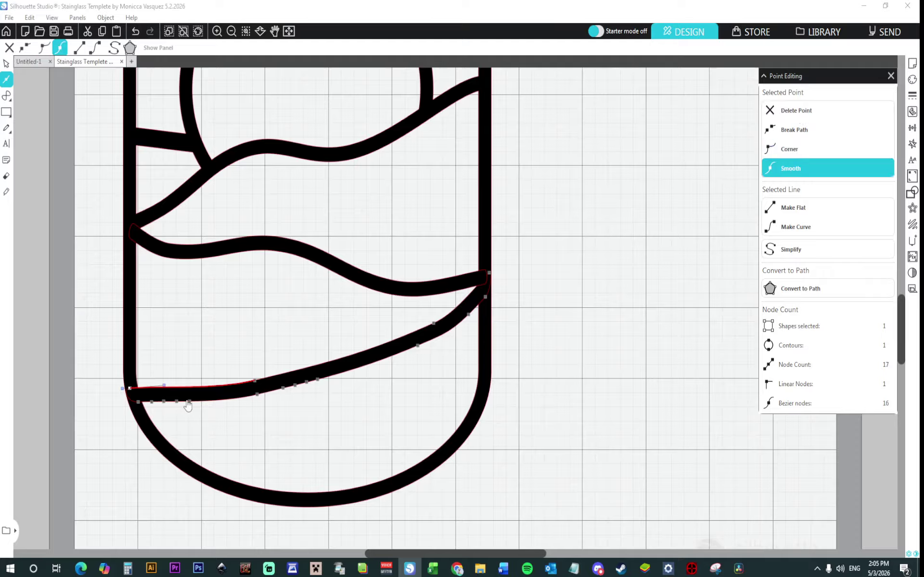
pyautogui.click(606, 426)
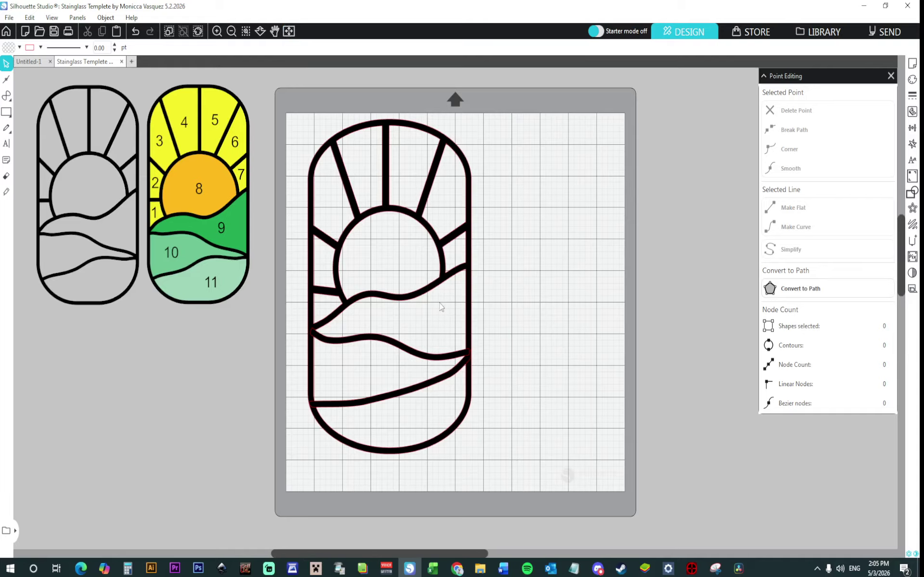
# Select the frame, sun, rays and all hill lines on the mat and weld them into one shape.
pyautogui.moveTo(287, 139); pyautogui.dragTo(477, 461)
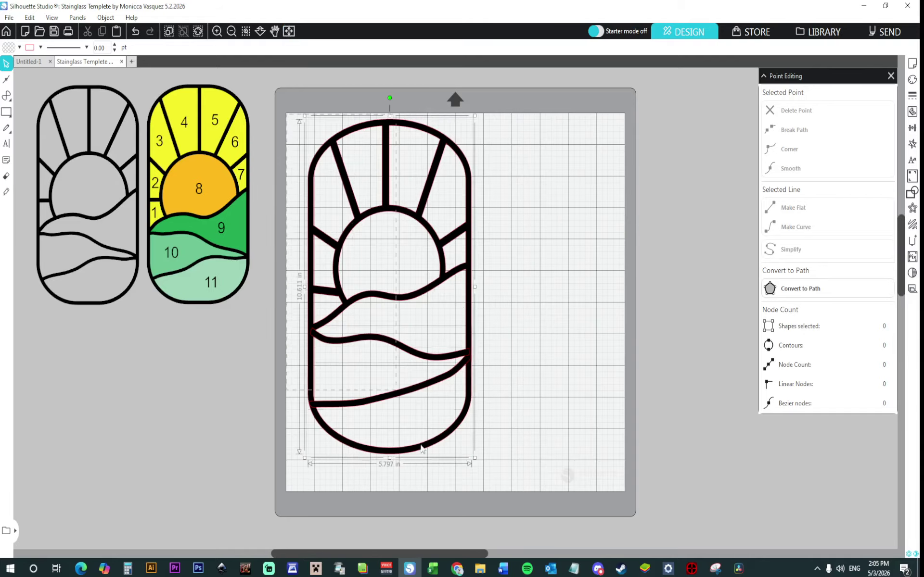
pyautogui.rightClick(427, 382)
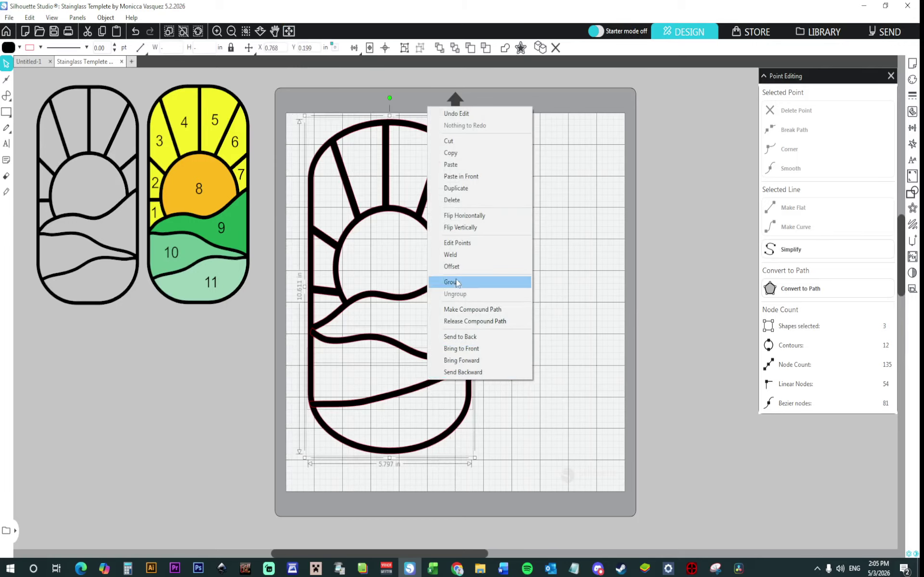
pyautogui.click(461, 255)
pyautogui.click(488, 316)
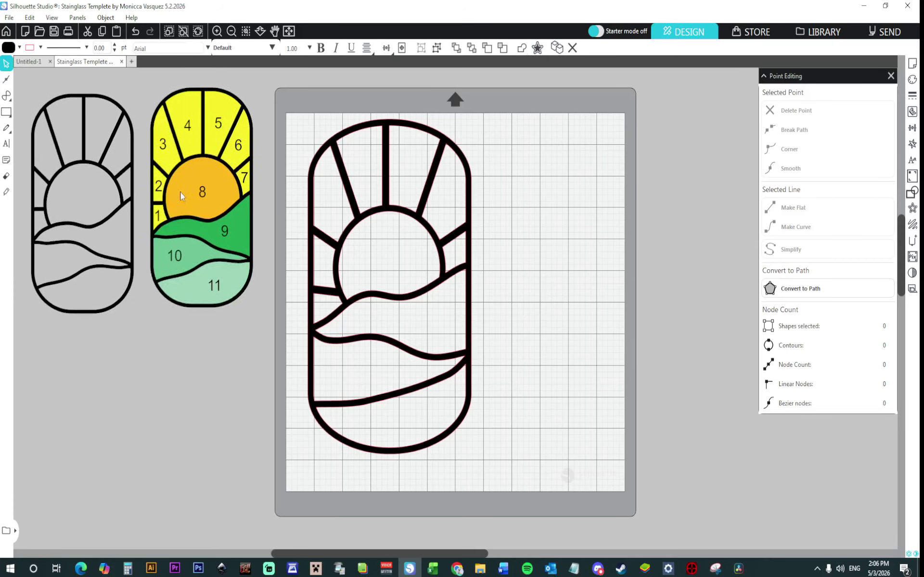
pyautogui.click(532, 196)
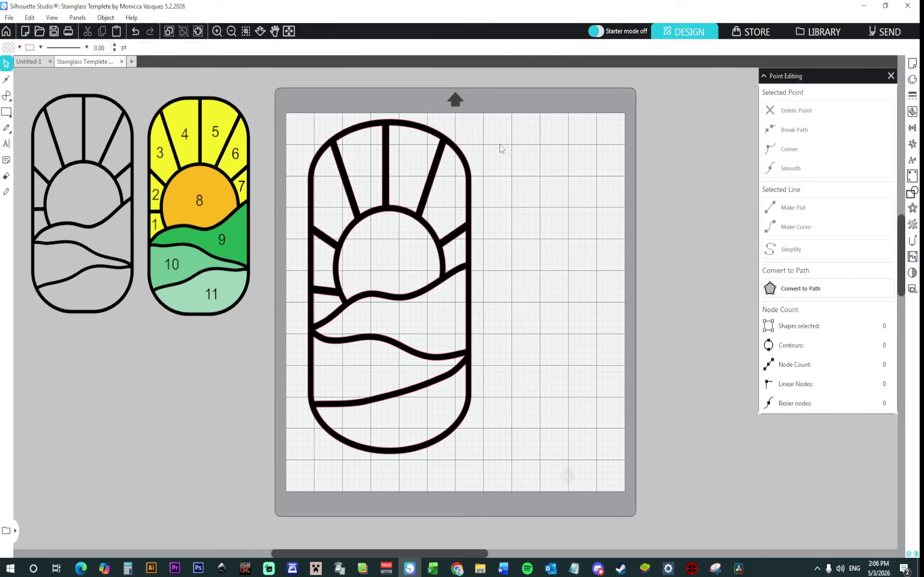
# Duplicate the welded template and arrange the original and the copy side by side on the mat.
pyautogui.click(475, 186)
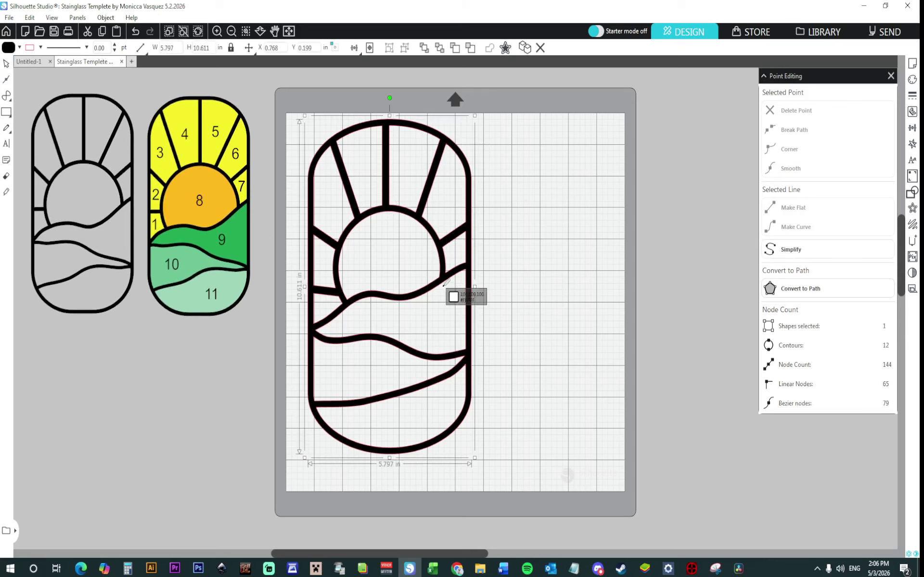
pyautogui.hotkey('ctrl', 'd')
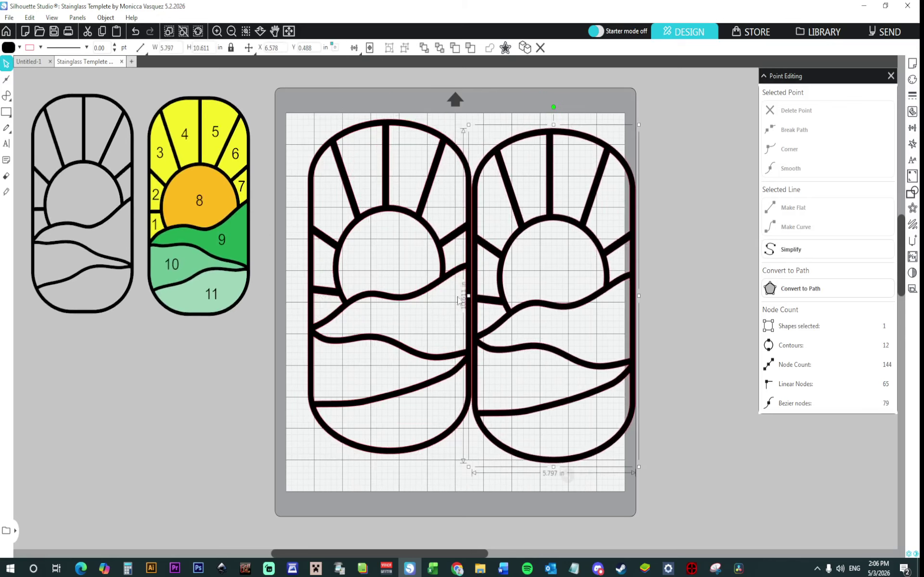
pyautogui.moveTo(372, 297); pyautogui.dragTo(356, 313)
pyautogui.moveTo(526, 307); pyautogui.dragTo(513, 308)
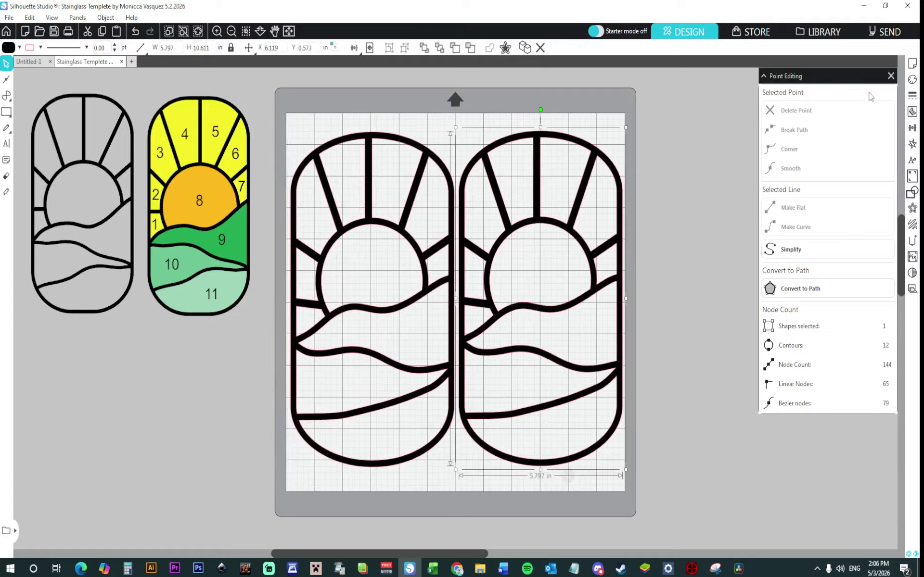
# Give the right-hand copy a white fill and a black line colour.
pyautogui.click(912, 80)
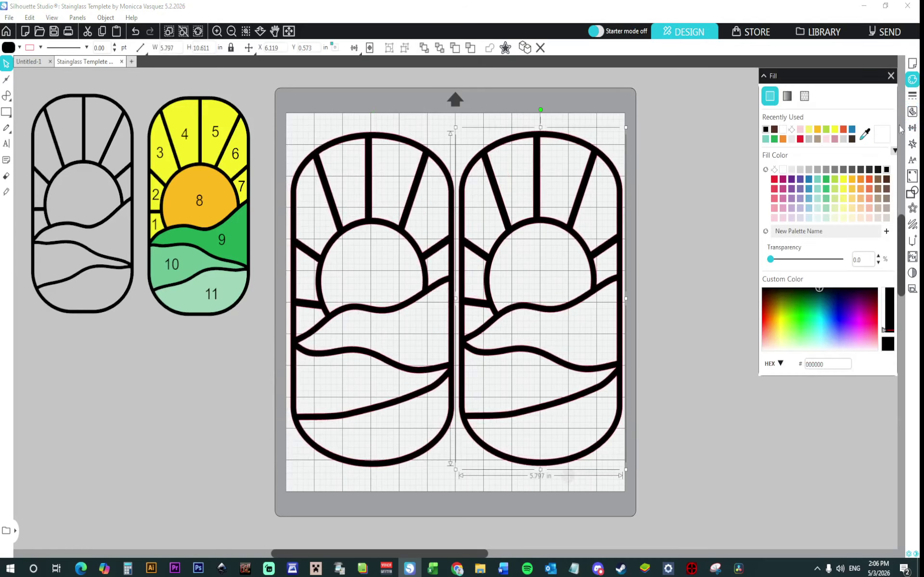
pyautogui.click(884, 136)
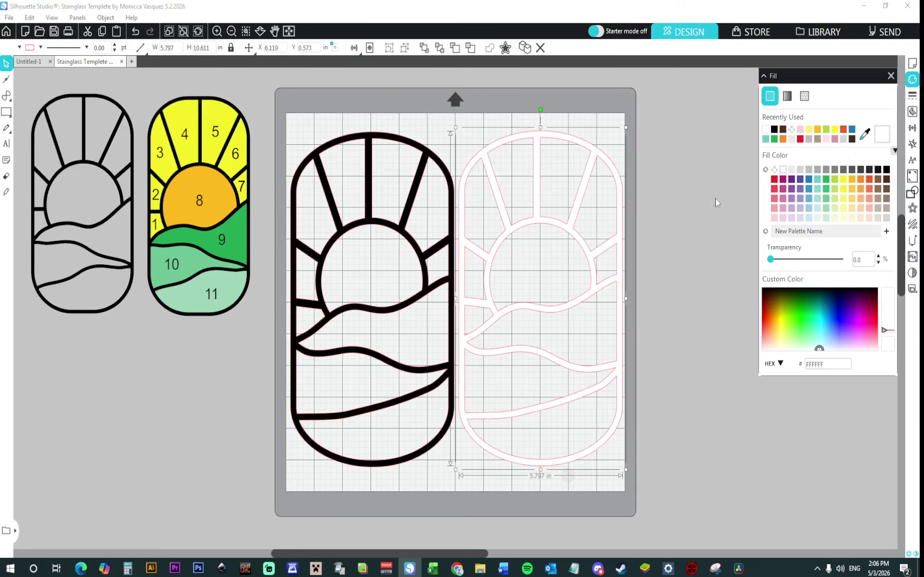
pyautogui.click(912, 95)
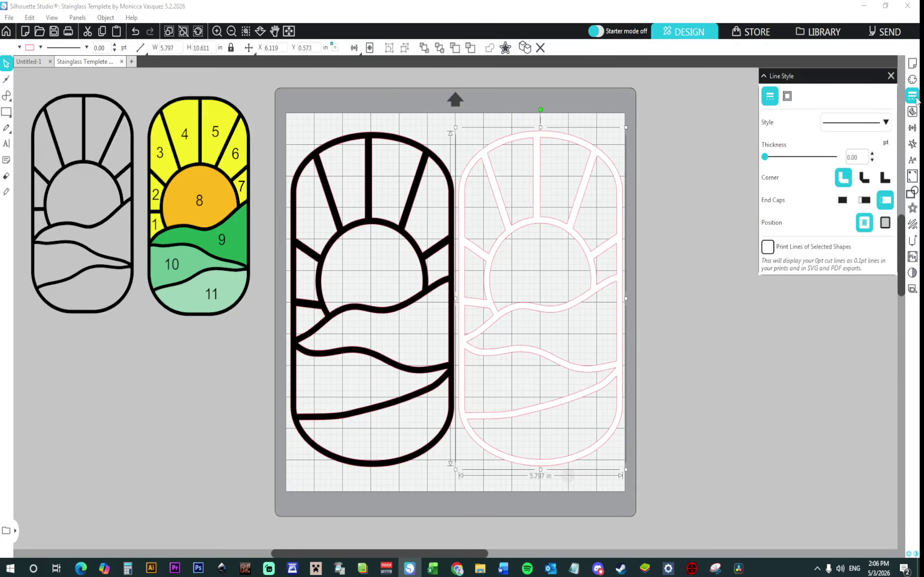
pyautogui.click(792, 97)
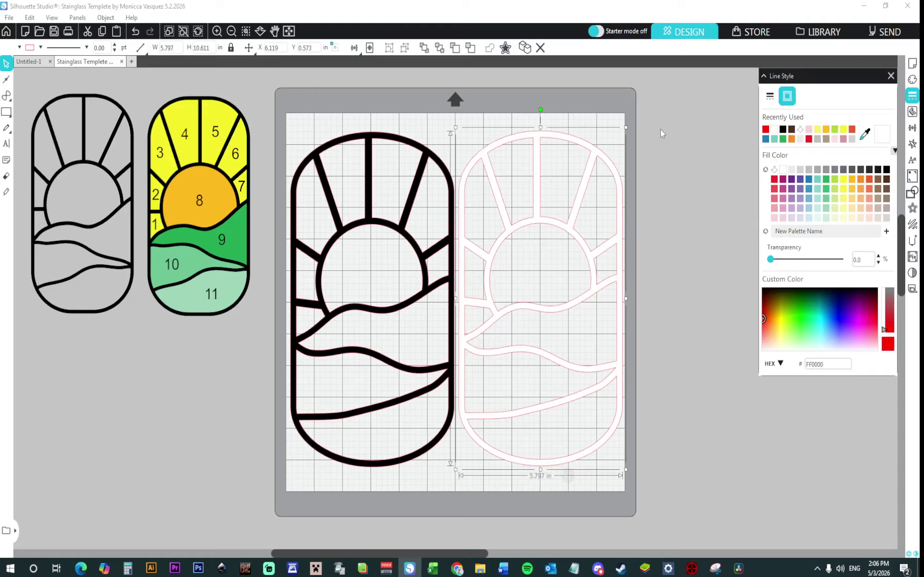
pyautogui.click(782, 129)
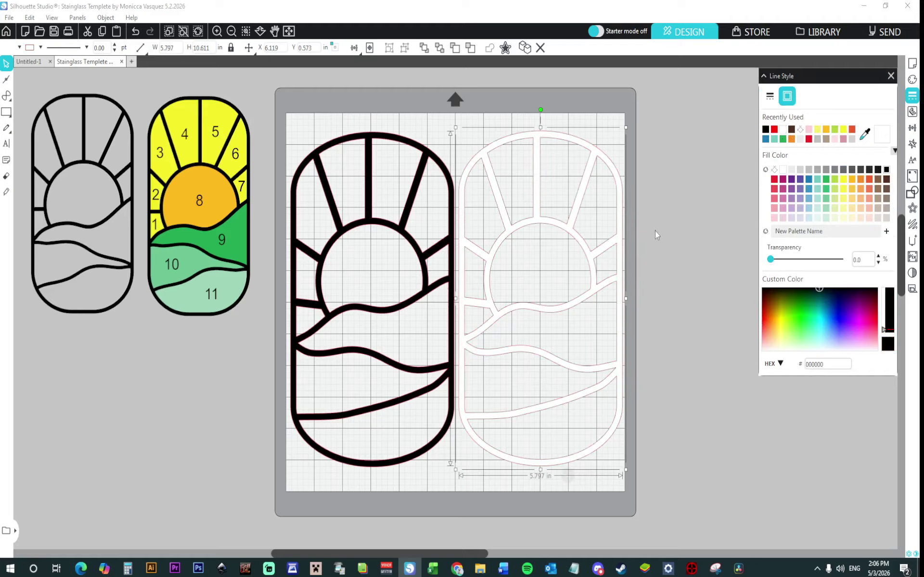
# Release the right-hand copy's compound path and fill its outer frame shape with black.
pyautogui.rightClick(611, 258)
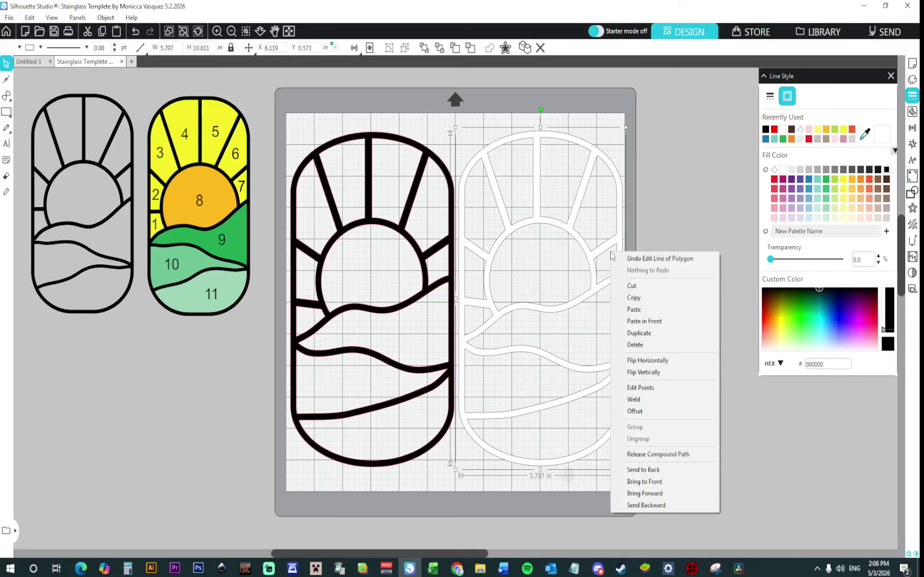
pyautogui.click(644, 454)
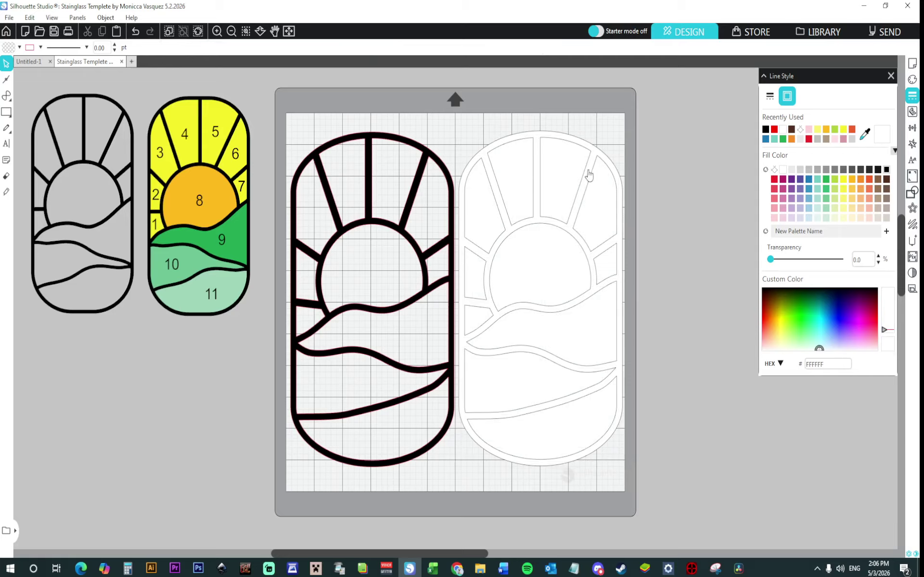
pyautogui.click(608, 162)
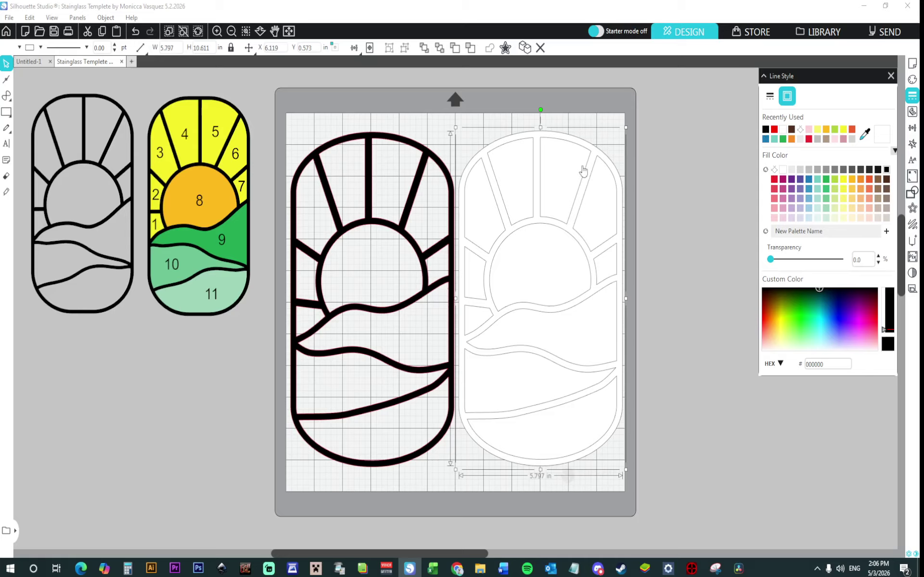
pyautogui.click(912, 79)
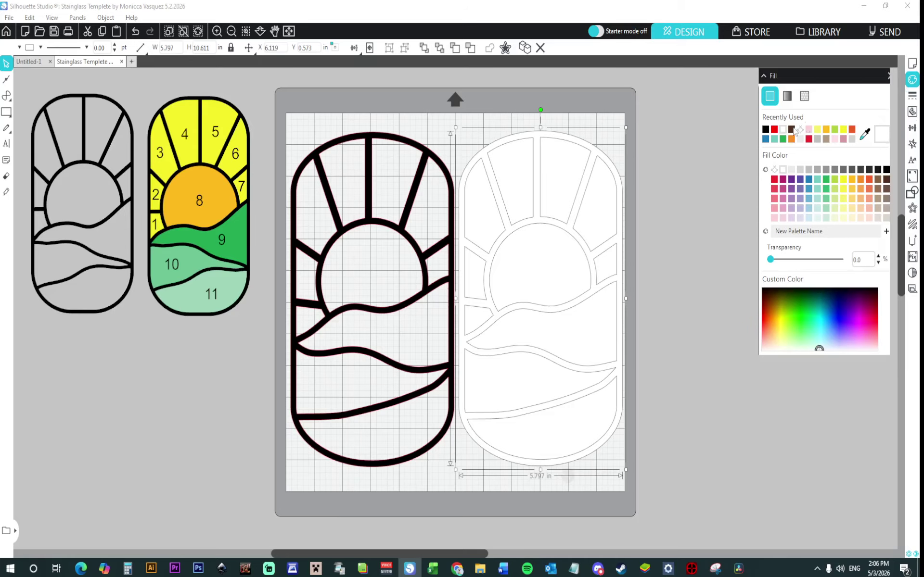
pyautogui.click(765, 130)
pyautogui.click(692, 187)
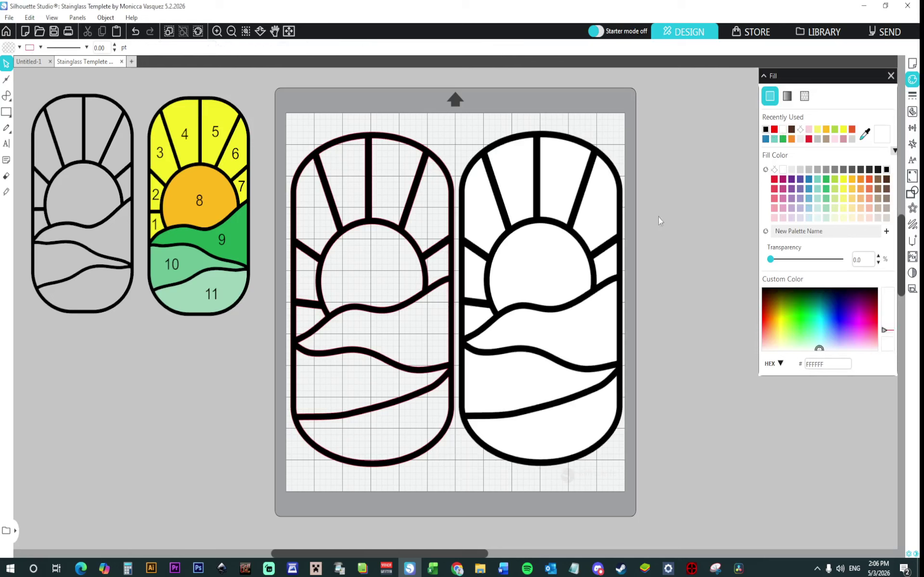
# Fill all the ray panes around the sun in the right-hand copy with yellow (F7EF44).
pyautogui.click(467, 326)
pyautogui.keyDown('shift'); pyautogui.click(498, 212); pyautogui.keyUp('shift')
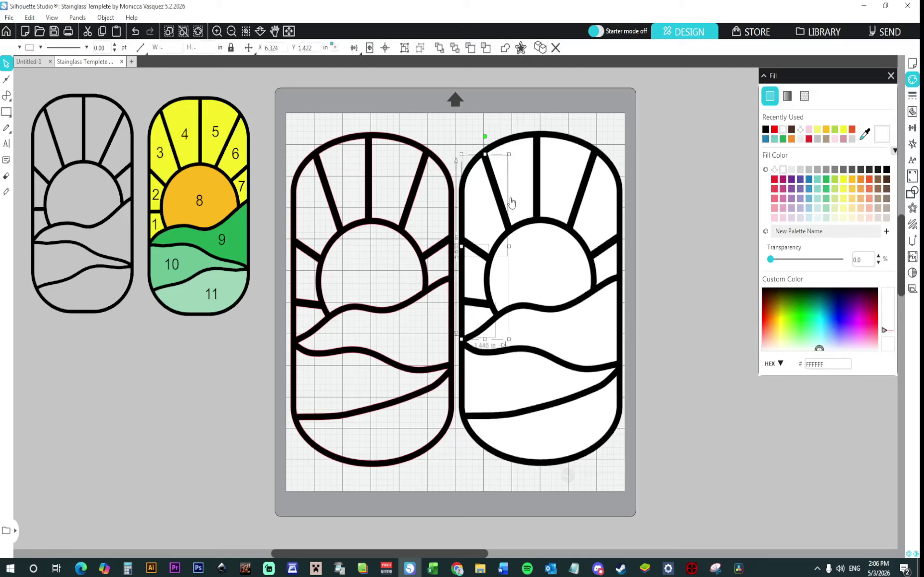
pyautogui.keyDown('shift'); pyautogui.click(537, 187); pyautogui.keyUp('shift')
pyautogui.keyDown('shift'); pyautogui.click(582, 198); pyautogui.keyUp('shift')
pyautogui.keyDown('shift'); pyautogui.click(604, 247); pyautogui.keyUp('shift')
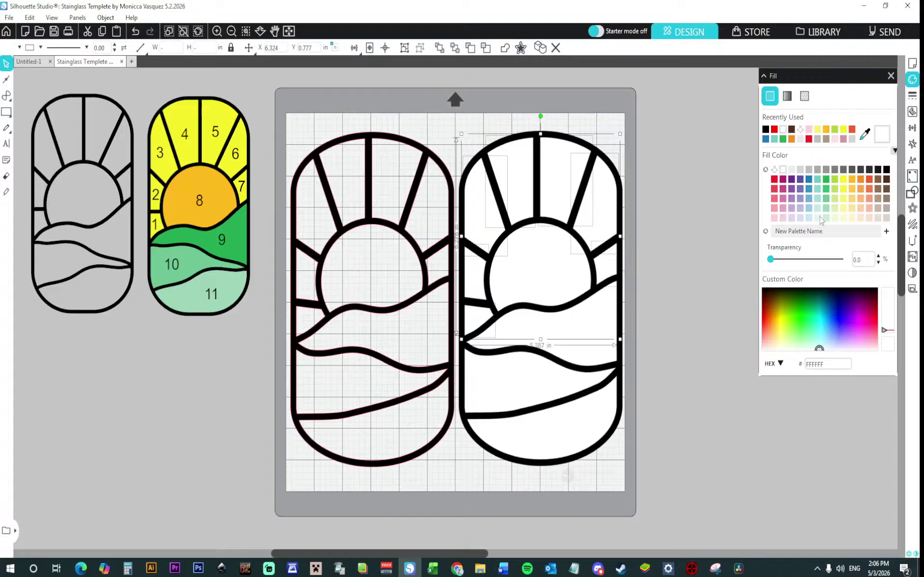
pyautogui.click(844, 218)
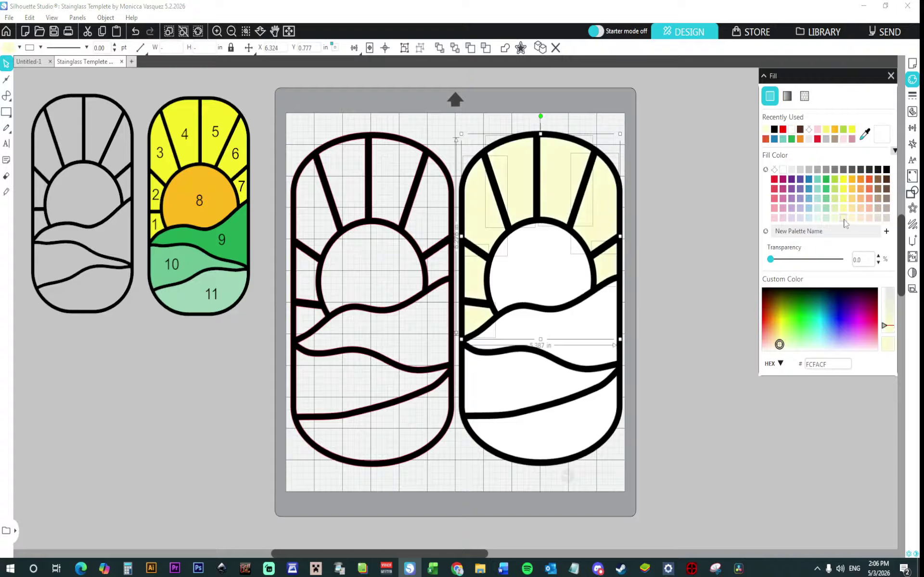
pyautogui.click(852, 208)
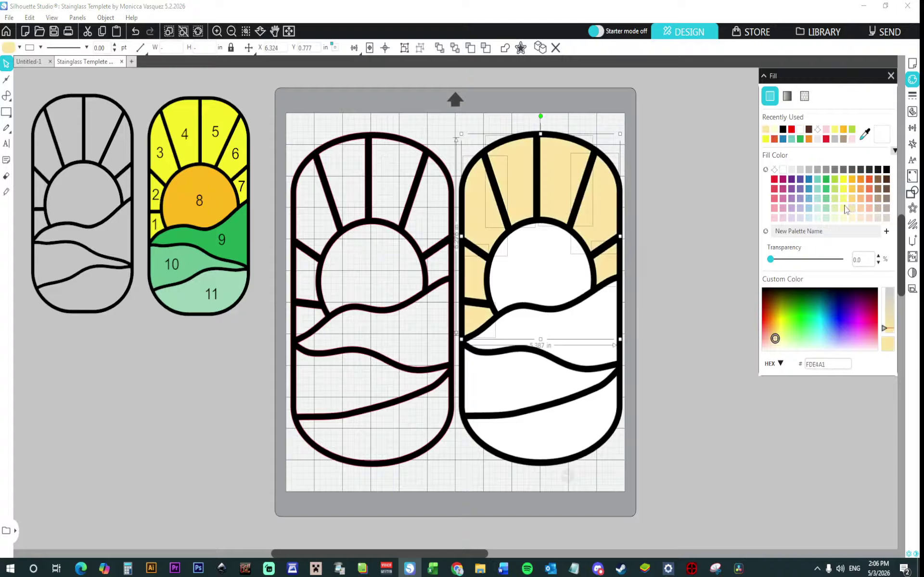
pyautogui.click(843, 197)
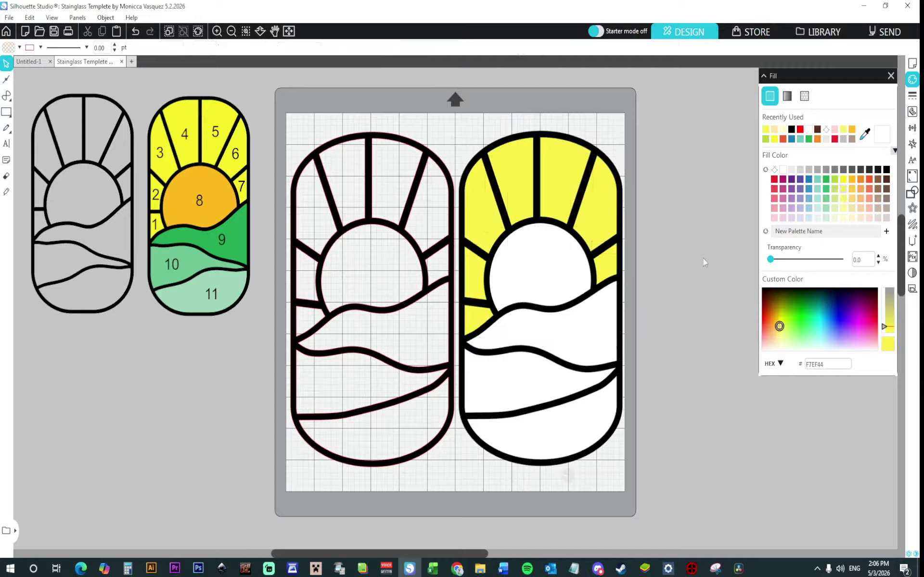
# Fill the sun pane of the right-hand copy with golden yellow (FDC747).
pyautogui.click(545, 286)
pyautogui.click(861, 206)
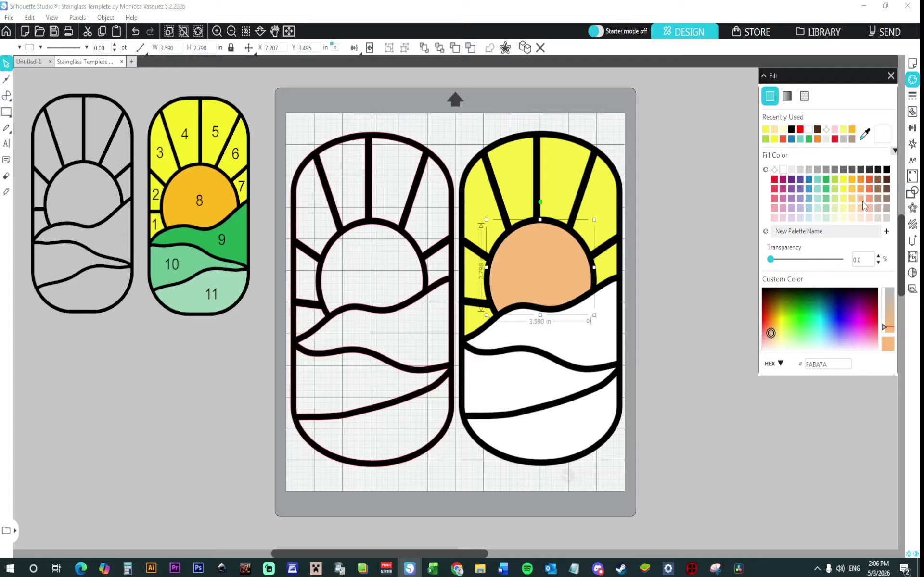
pyautogui.click(860, 189)
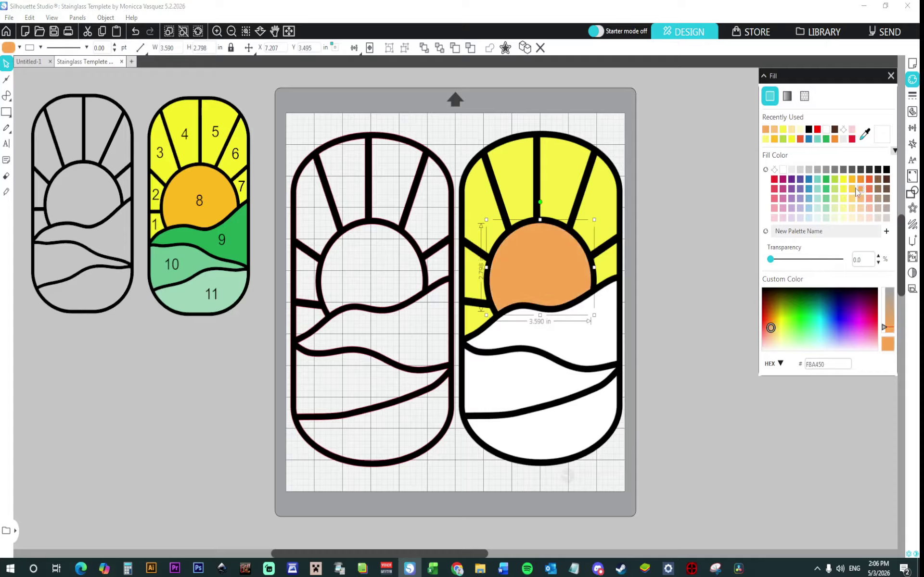
pyautogui.click(852, 189)
pyautogui.click(705, 335)
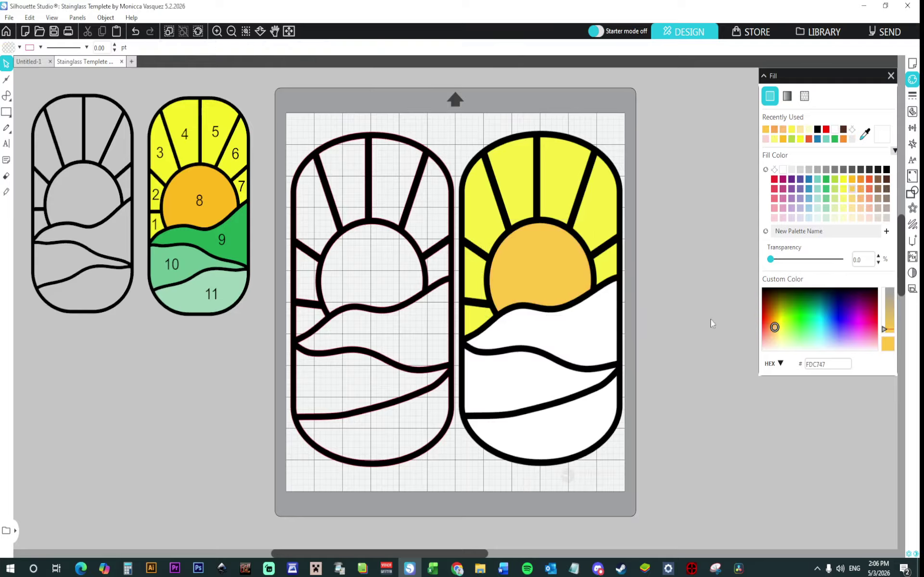
# Fill the three hill panes of the right-hand copy with progressively lighter greens from the upper hill down.
pyautogui.click(582, 340)
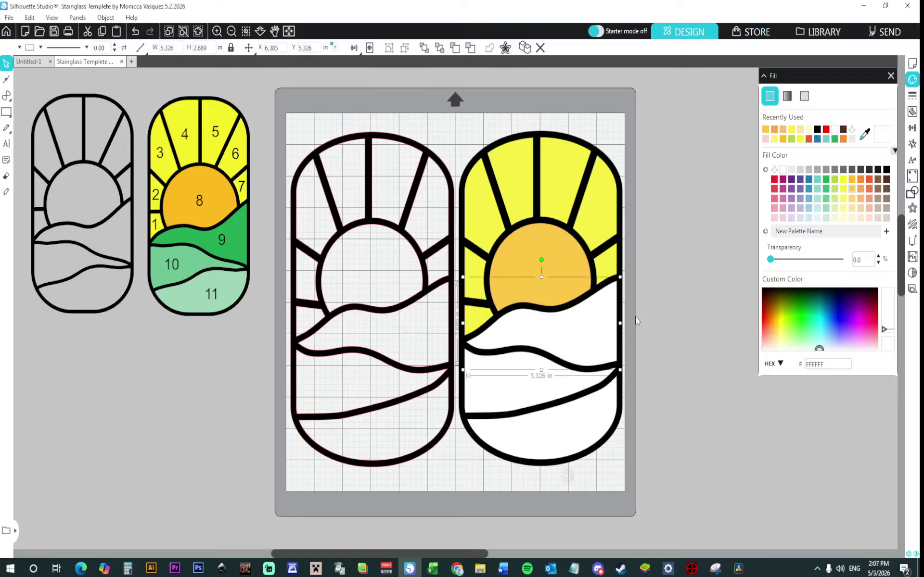
pyautogui.click(825, 199)
pyautogui.click(514, 389)
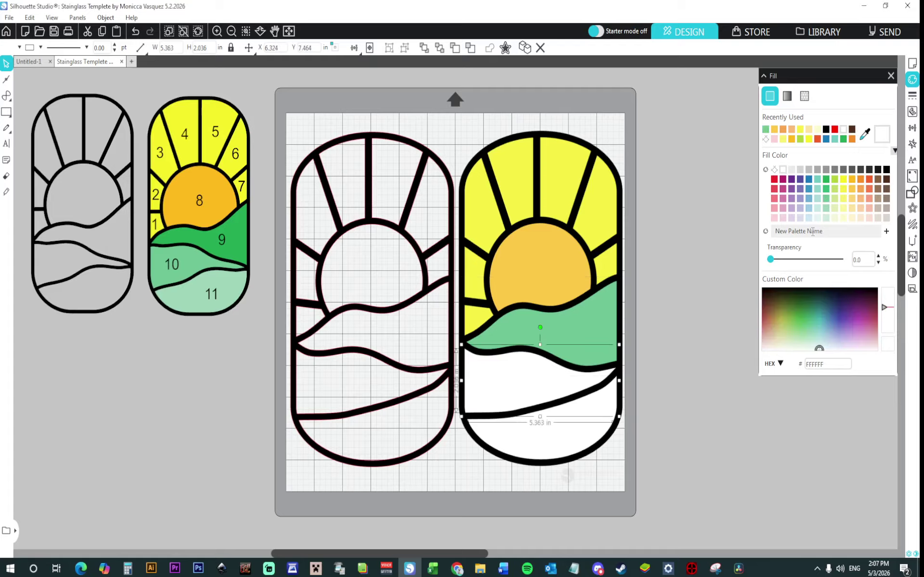
pyautogui.click(826, 209)
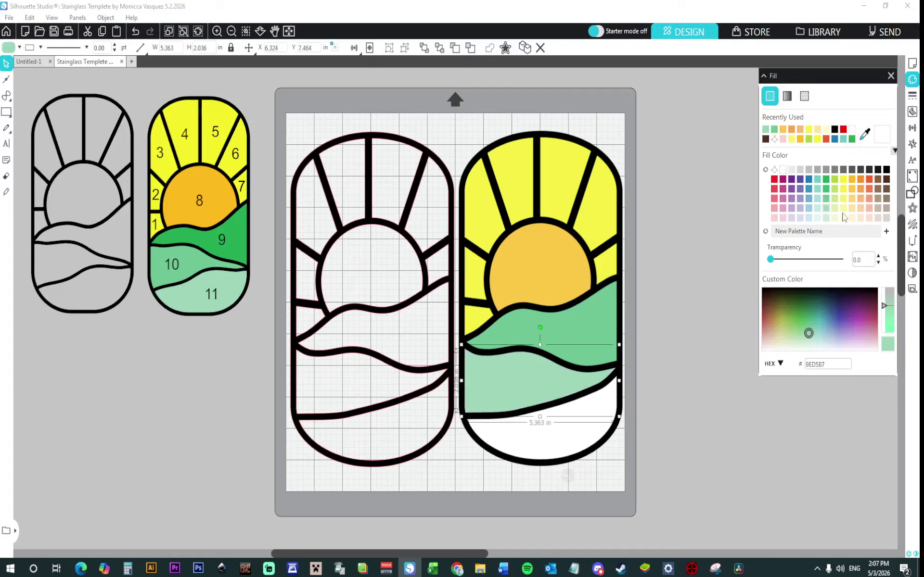
pyautogui.click(616, 423)
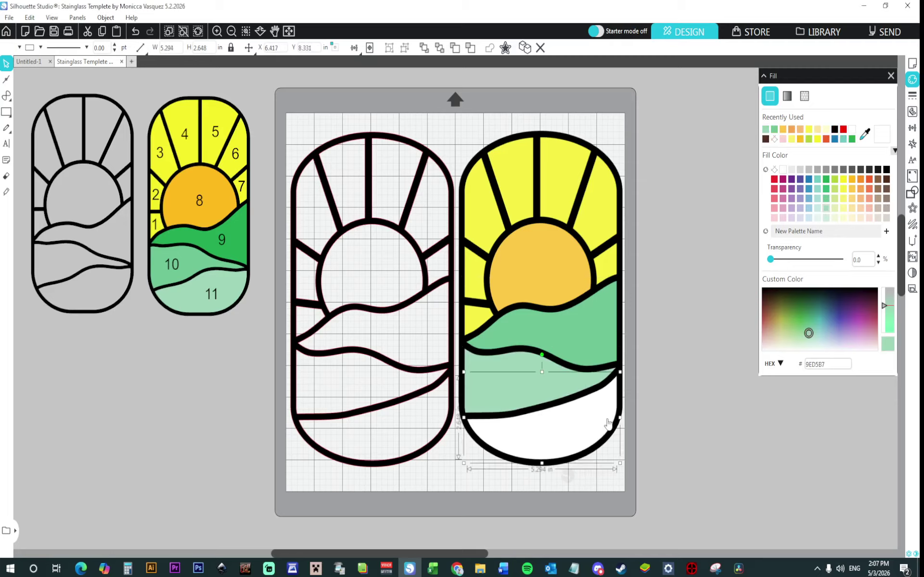
pyautogui.click(825, 217)
pyautogui.click(656, 348)
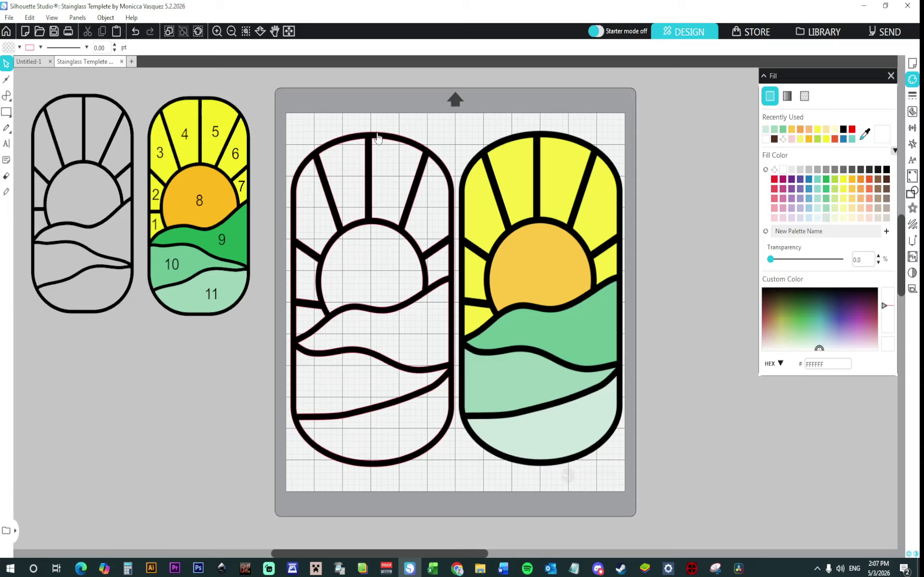
# Shift the uncoloured template slightly left, then group all pieces of the coloured copy and align it beside the template on the mat.
pyautogui.moveTo(372, 149)
pyautogui.mouseDown()
pyautogui.moveTo(368, 141)
pyautogui.moveTo(369, 149)
pyautogui.mouseUp()
pyautogui.click(455, 140)
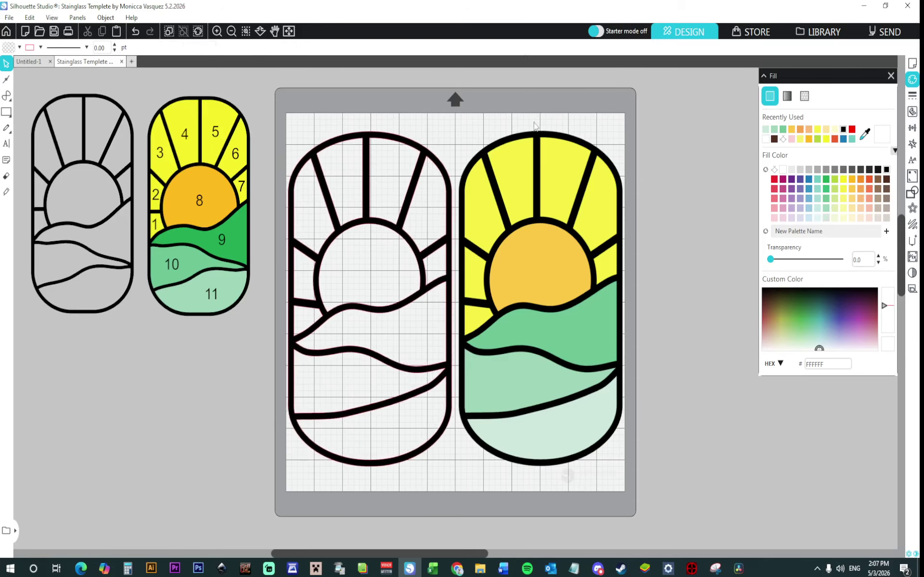
pyautogui.moveTo(630, 129); pyautogui.dragTo(501, 493)
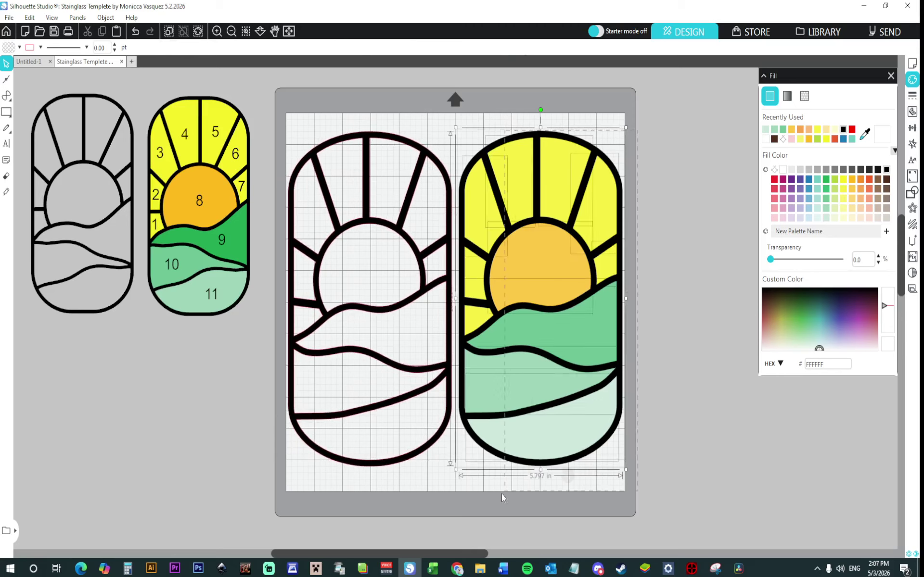
pyautogui.rightClick(545, 429)
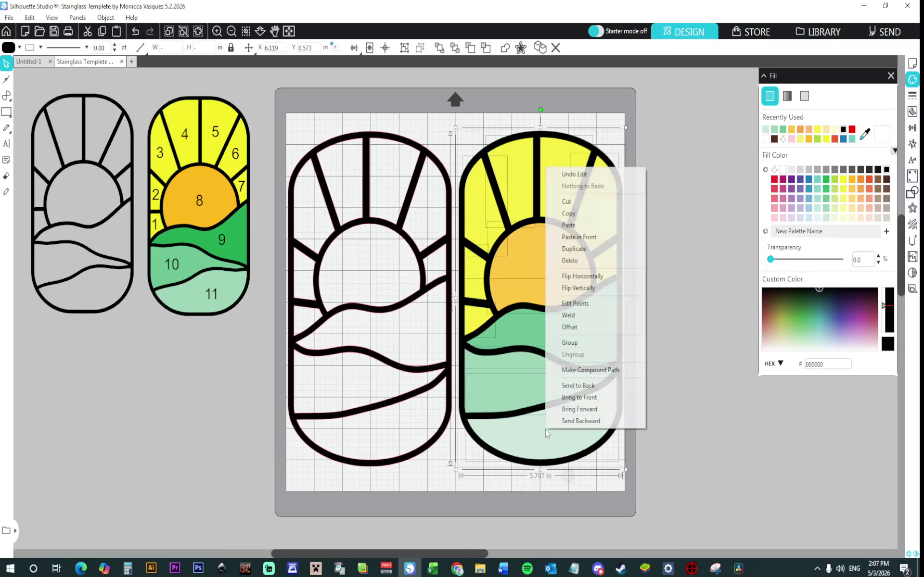
pyautogui.click(578, 345)
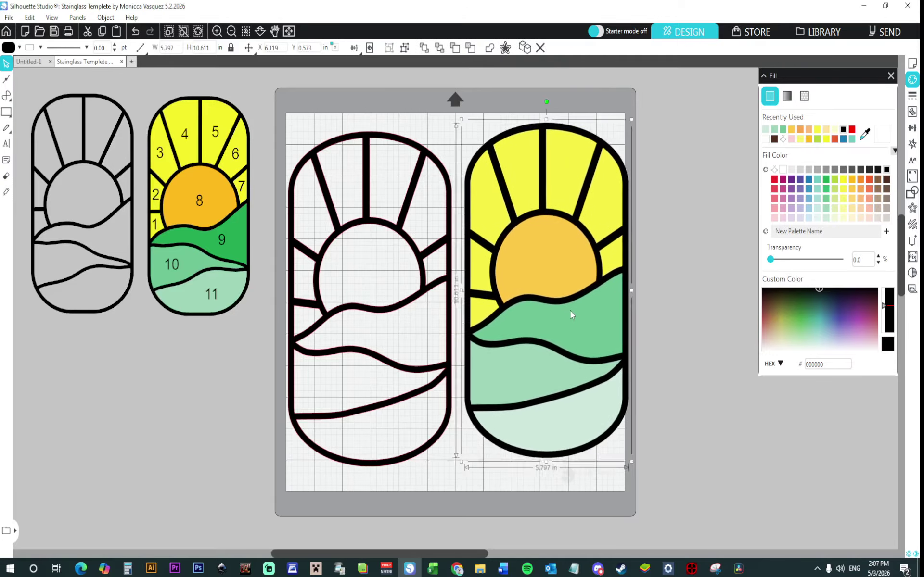
pyautogui.moveTo(564, 321); pyautogui.dragTo(562, 336)
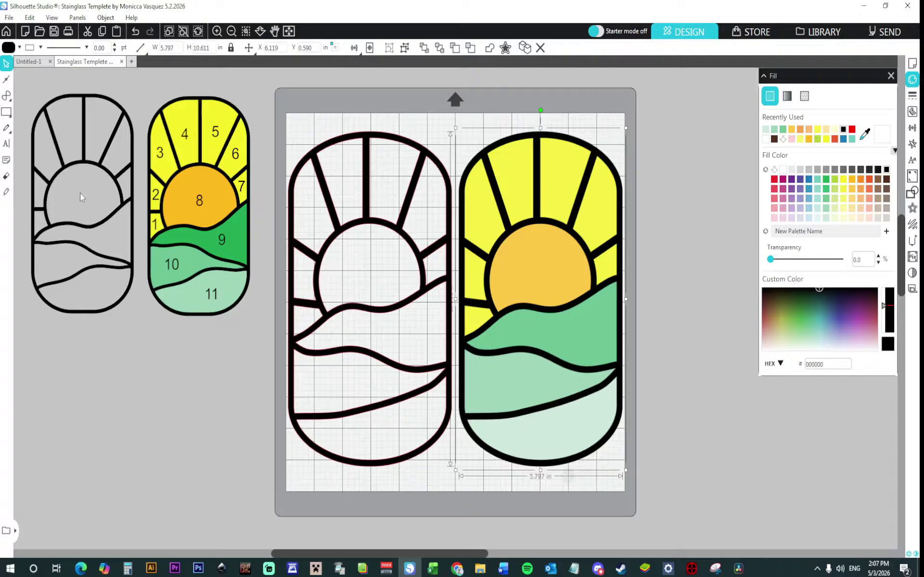
# Add the text "1" in Arial below the sample designs and give it a black fill and black line colour.
pyautogui.click(10, 146)
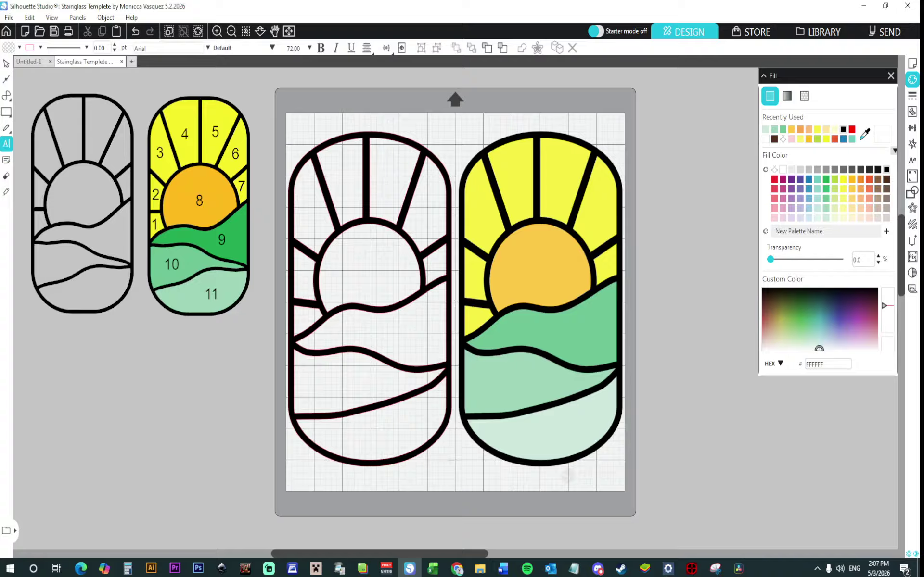
pyautogui.click(168, 393)
pyautogui.write('1')
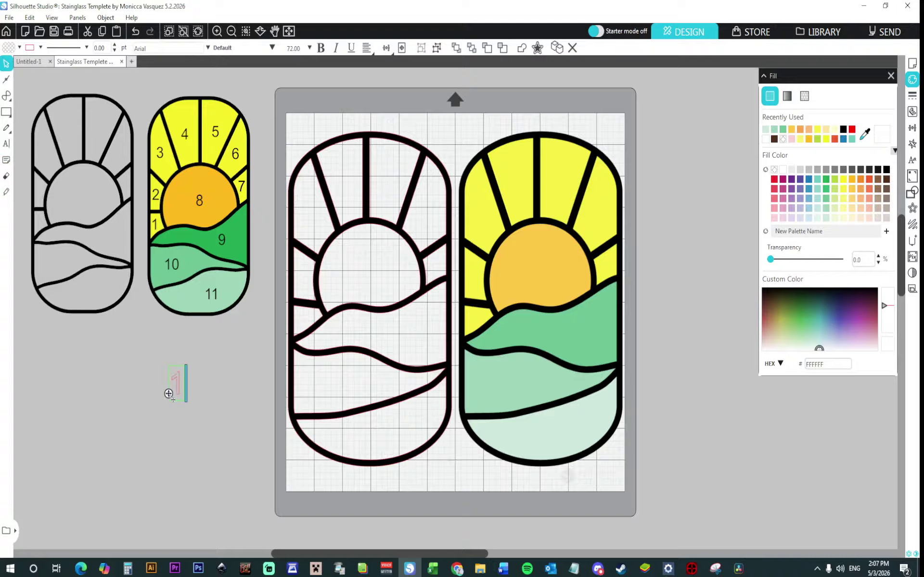
pyautogui.click(125, 383)
pyautogui.moveTo(192, 418); pyautogui.dragTo(192, 418)
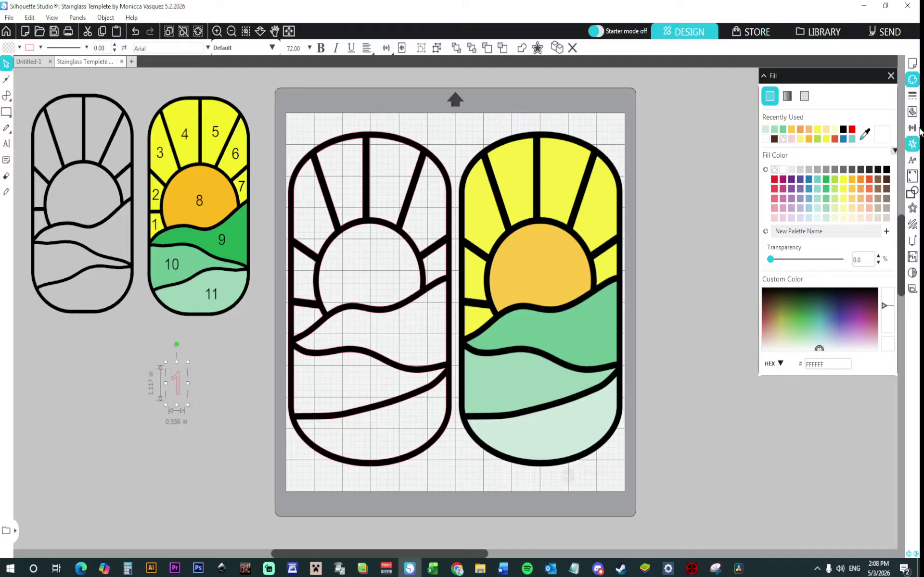
pyautogui.click(886, 170)
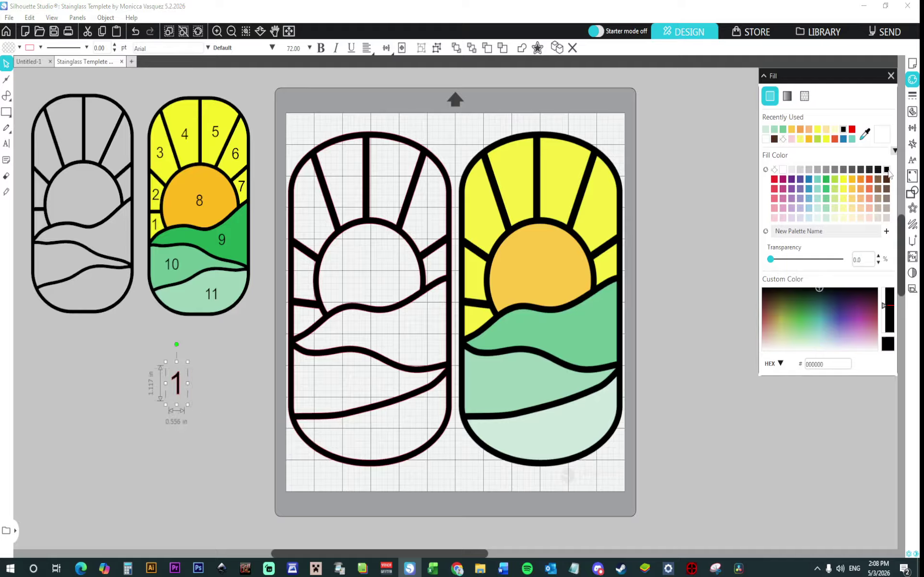
pyautogui.click(912, 96)
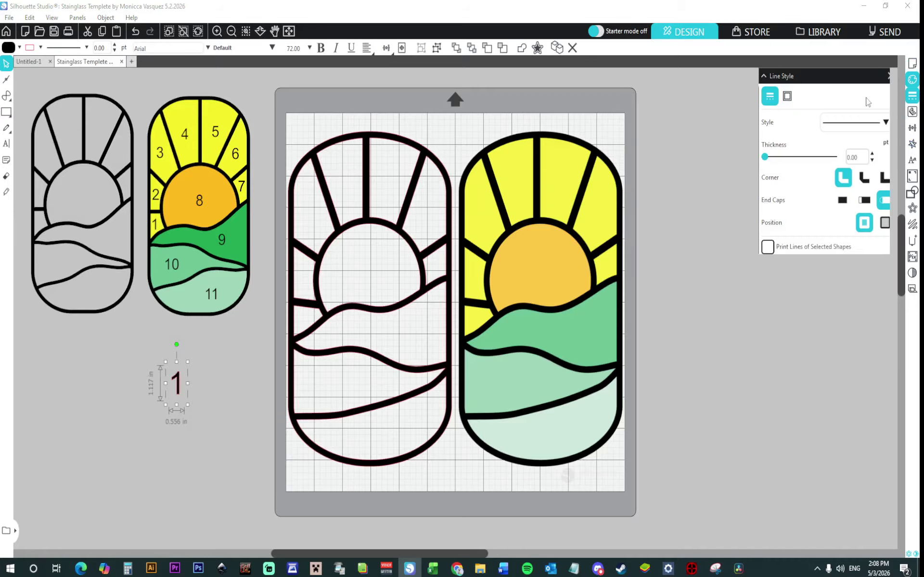
pyautogui.click(787, 96)
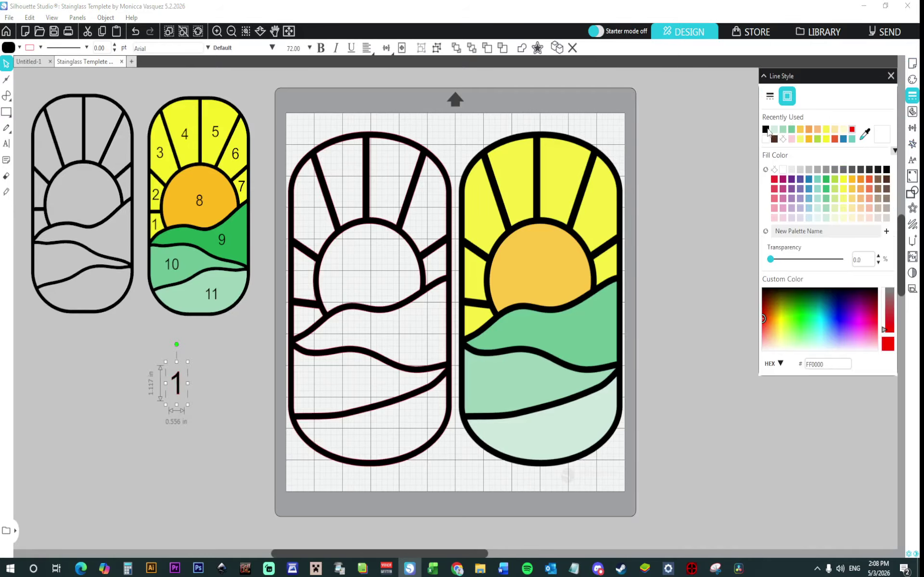
pyautogui.click(765, 130)
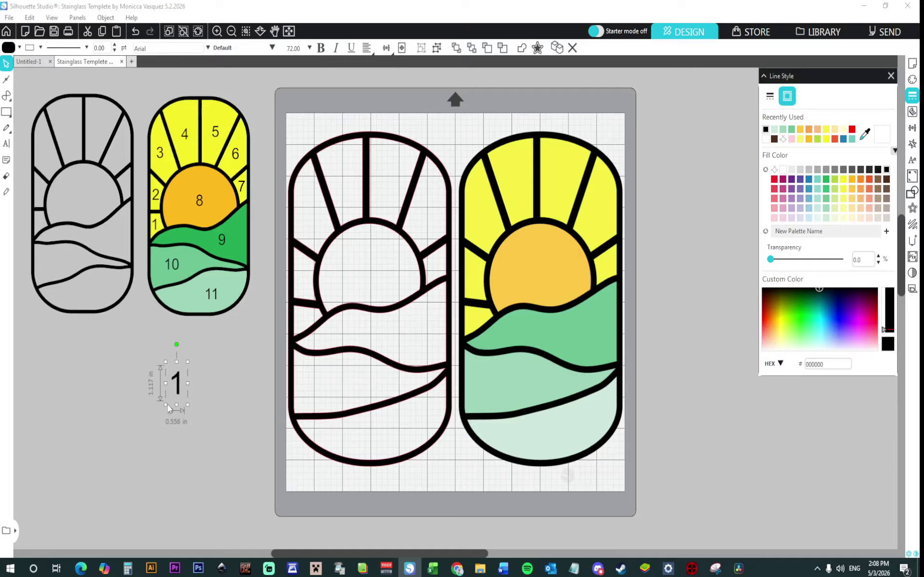
# Shrink the number 1 into the lowest left ray pane, and place a duplicate changed to 2 in the pane above.
pyautogui.moveTo(166, 405); pyautogui.dragTo(478, 279)
pyautogui.hotkey('ctrl', 'd')
pyautogui.doubleClick(476, 277)
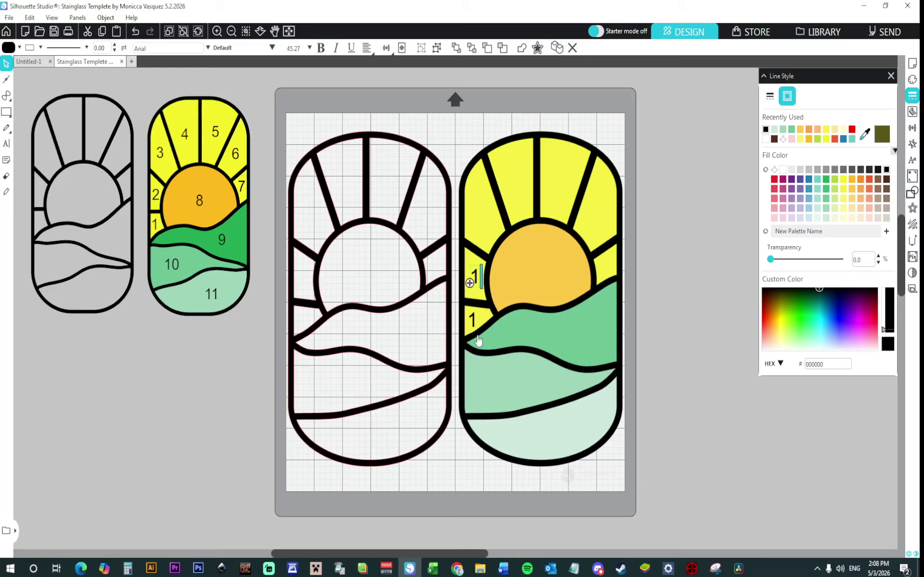
pyautogui.write('2')
pyautogui.click(683, 260)
# Copy the number 2 into the next ray pane above it and change the copy to 3.
pyautogui.click(479, 282)
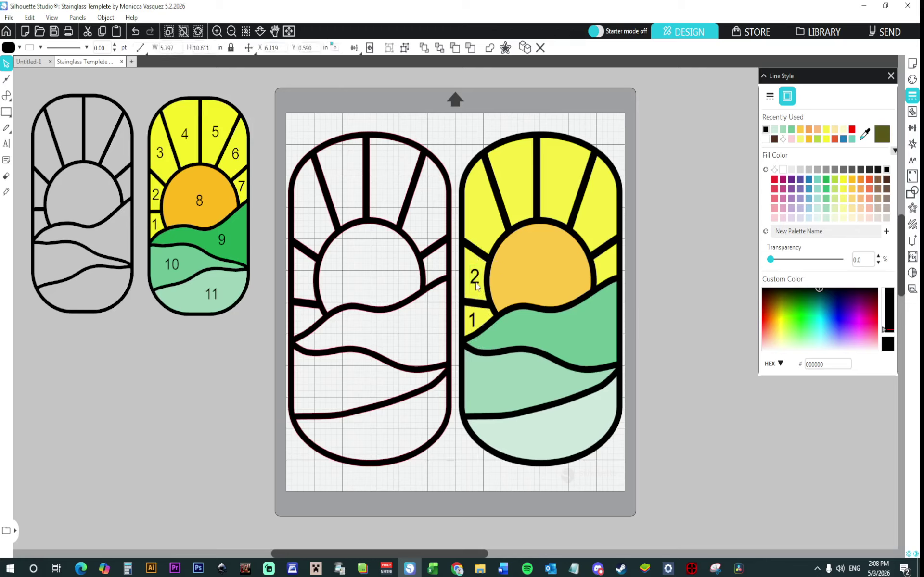
pyautogui.hotkey('ctrl', 'c')
pyautogui.hotkey('ctrl', 'v')
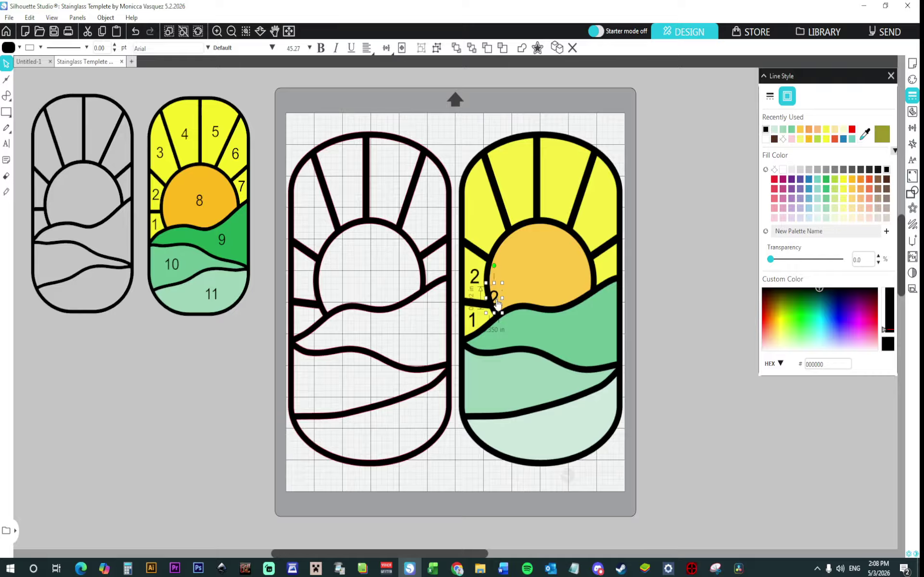
pyautogui.moveTo(493, 297); pyautogui.dragTo(483, 215)
pyautogui.doubleClick(484, 219)
pyautogui.write('3')
pyautogui.press('Escape')
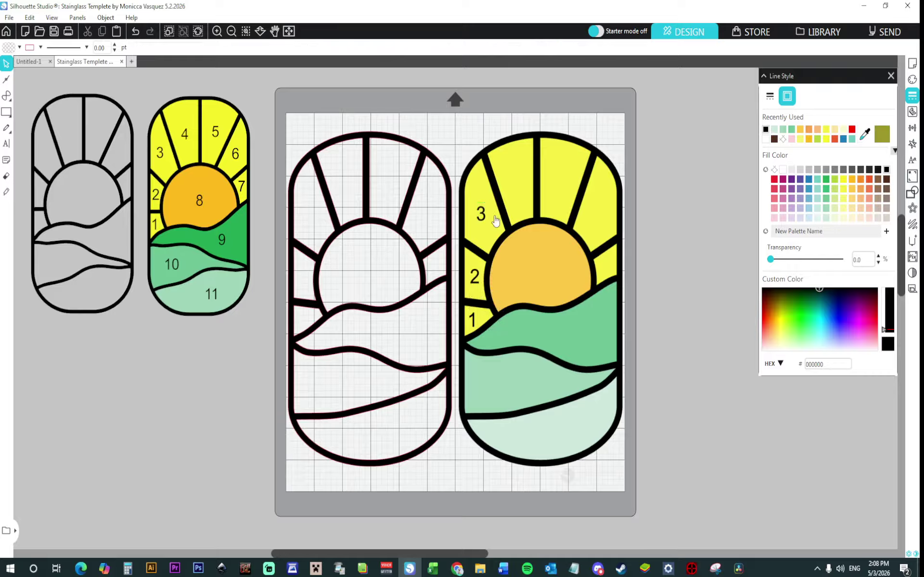
# Restore the number 3 with undo and place copies of it in the remaining four ray panes and the three hill panes.
pyautogui.doubleClick(483, 219)
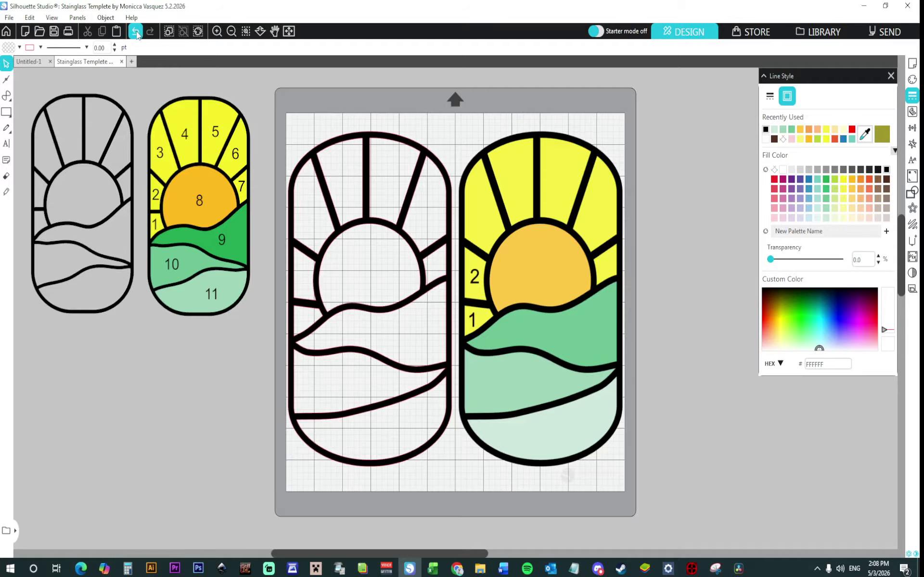
pyautogui.click(136, 32)
pyautogui.moveTo(483, 217); pyautogui.dragTo(510, 387)
pyautogui.hotkey('ctrl', 'c')
pyautogui.hotkey('ctrl', 'v')
pyautogui.hotkey('ctrl', 'c')
pyautogui.hotkey('ctrl', 'v')
pyautogui.hotkey('ctrl', 'c')
pyautogui.hotkey('ctrl', 'v')
pyautogui.hotkey('ctrl', 'c')
pyautogui.hotkey('ctrl', 'v')
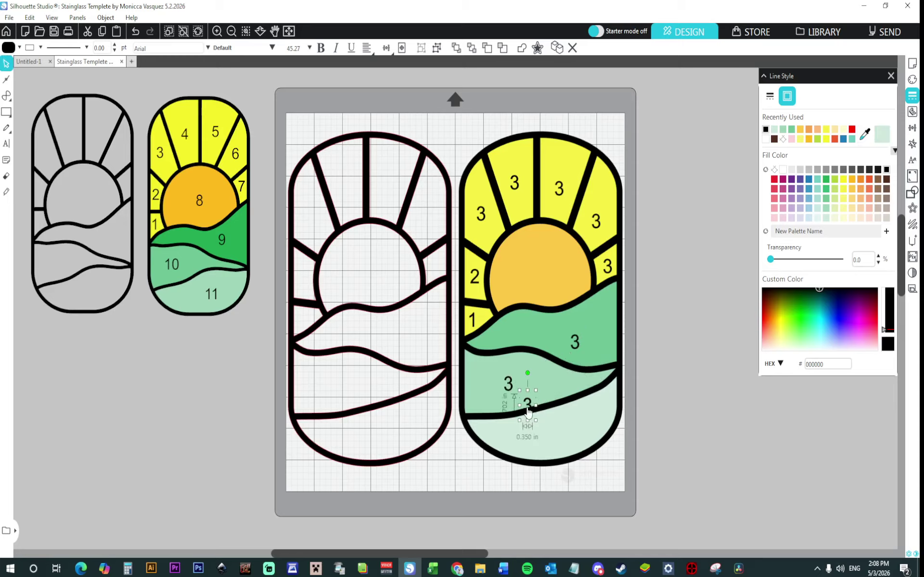
pyautogui.moveTo(528, 409); pyautogui.dragTo(537, 445)
# Renumber the three large ray panes following pane 3 as 4, 5 and 6, going clockwise.
pyautogui.doubleClick(514, 184)
pyautogui.press('BackSpace')
pyautogui.write('4')
pyautogui.doubleClick(559, 190)
pyautogui.write('5')
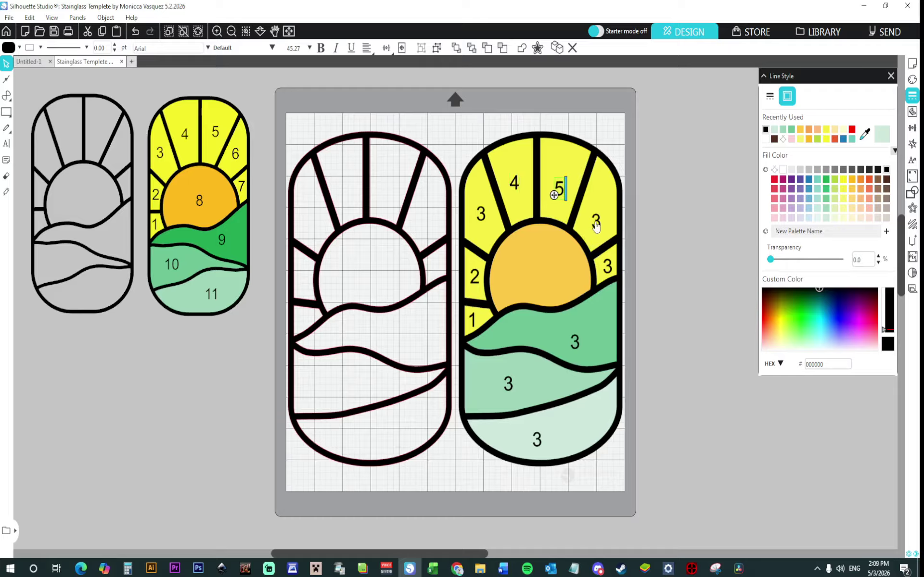
pyautogui.click(599, 224)
pyautogui.doubleClick(599, 224)
pyautogui.write('6')
# Change the number in the small right-hand ray pane to 7 and the one in the upper hill pane to 8.
pyautogui.click(608, 270)
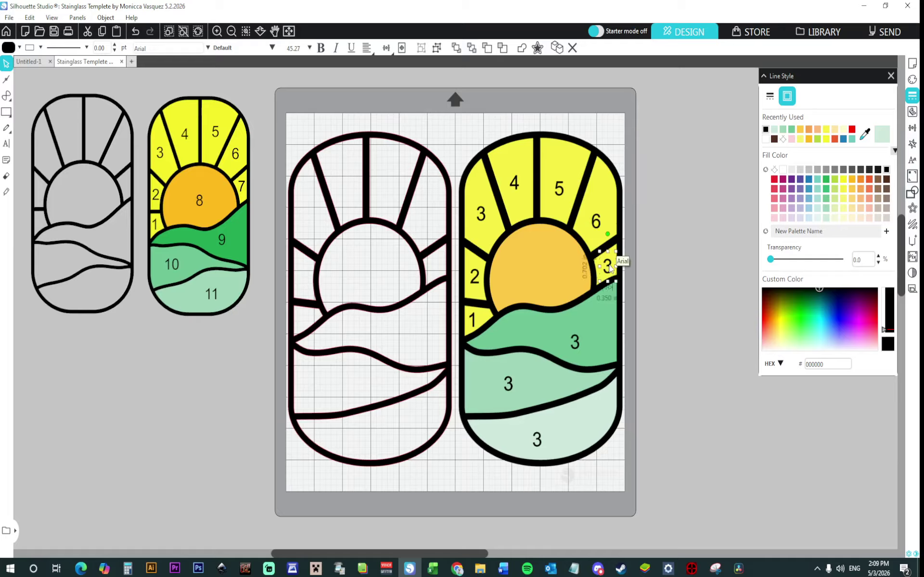
pyautogui.doubleClick(608, 267)
pyautogui.press('BackSpace')
pyautogui.write('7')
pyautogui.click(577, 345)
pyautogui.doubleClick(576, 342)
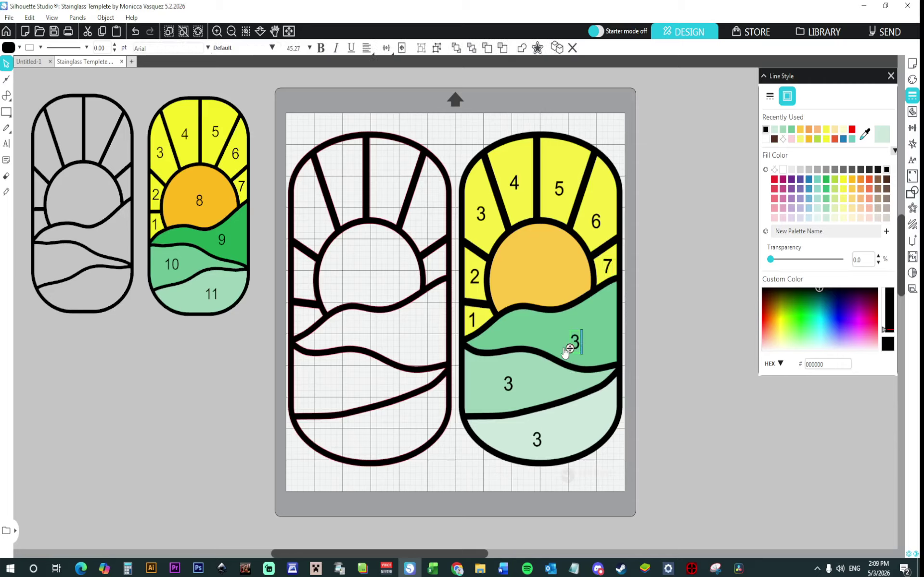
pyautogui.press('BackSpace')
pyautogui.write('8')
pyautogui.click(658, 350)
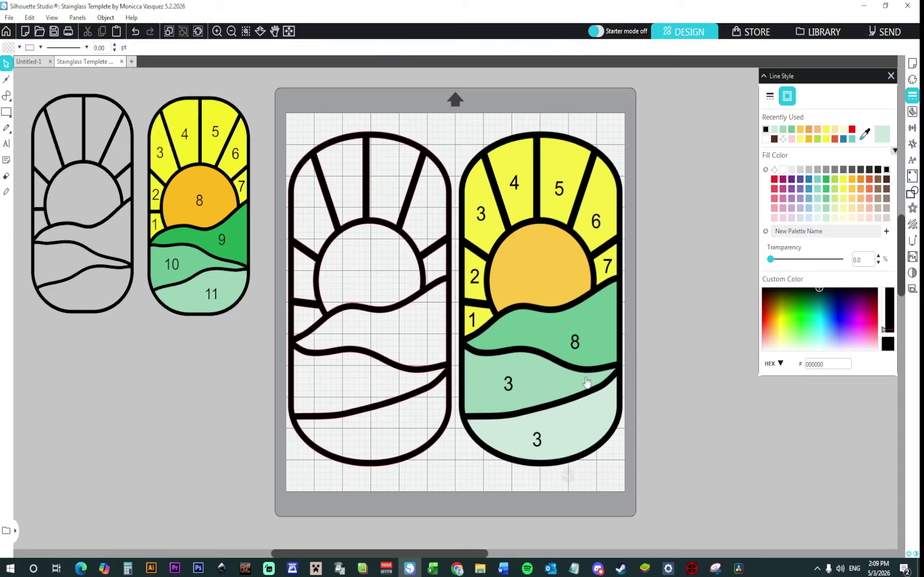
# Change the number in the middle hill pane to 9 and the one in the lowest hill pane to 10.
pyautogui.doubleClick(510, 386)
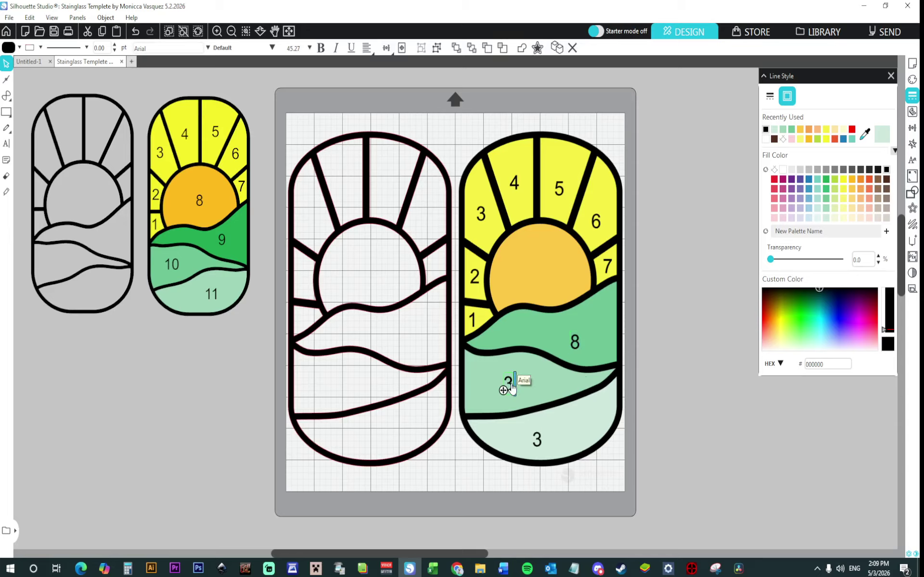
pyautogui.press('BackSpace')
pyautogui.write('9')
pyautogui.doubleClick(537, 439)
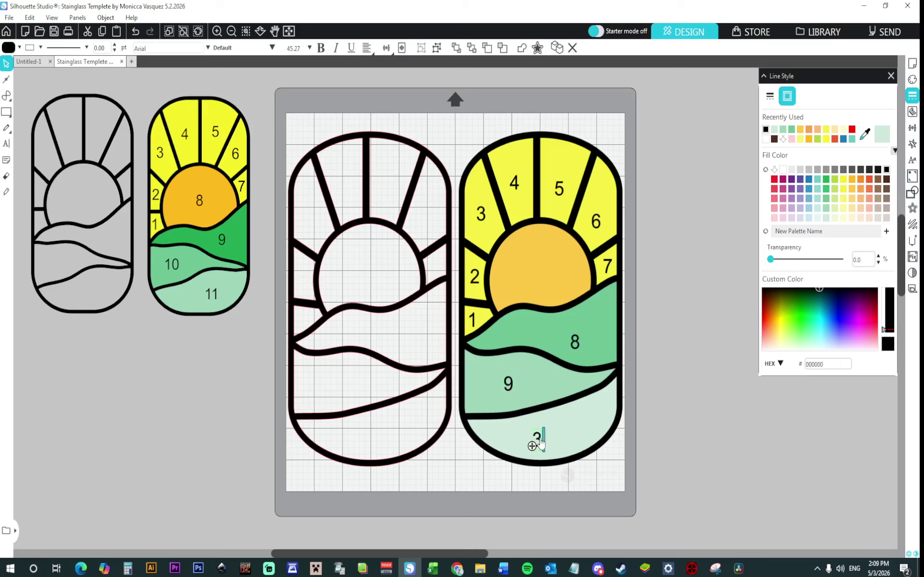
pyautogui.write('10')
pyautogui.click(640, 460)
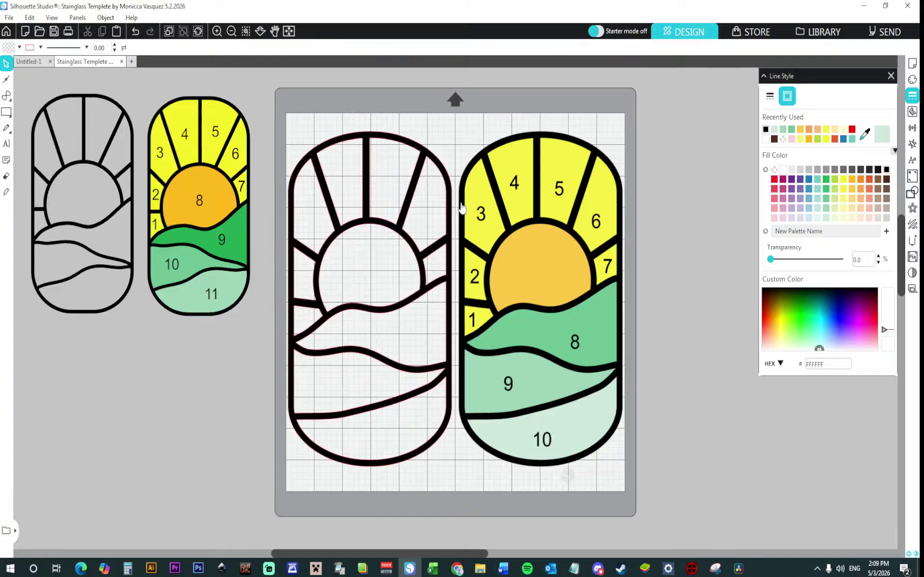
# Group all the panes, outline and numbers of the colour-filled copy into one object.
pyautogui.moveTo(319, 130); pyautogui.dragTo(645, 465)
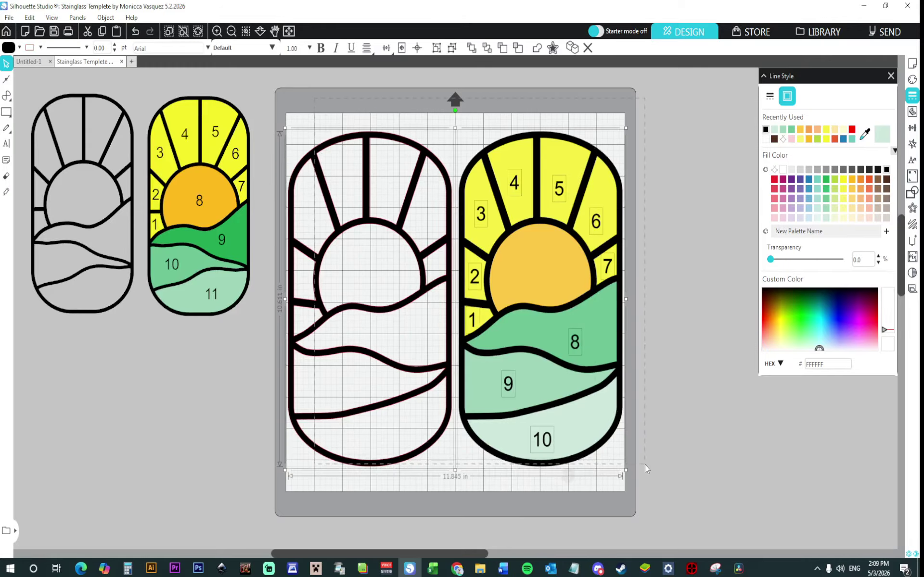
pyautogui.click(711, 258)
pyautogui.click(613, 234)
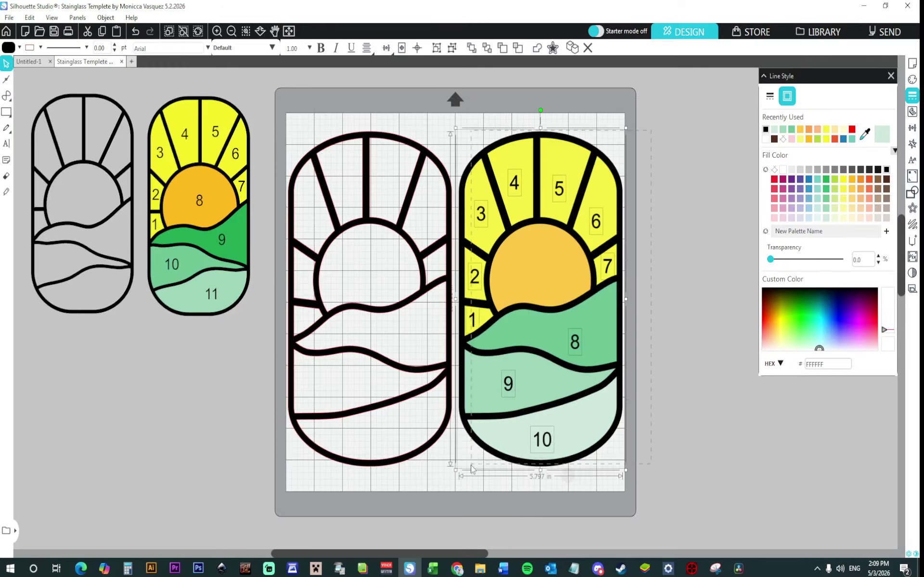
pyautogui.rightClick(498, 432)
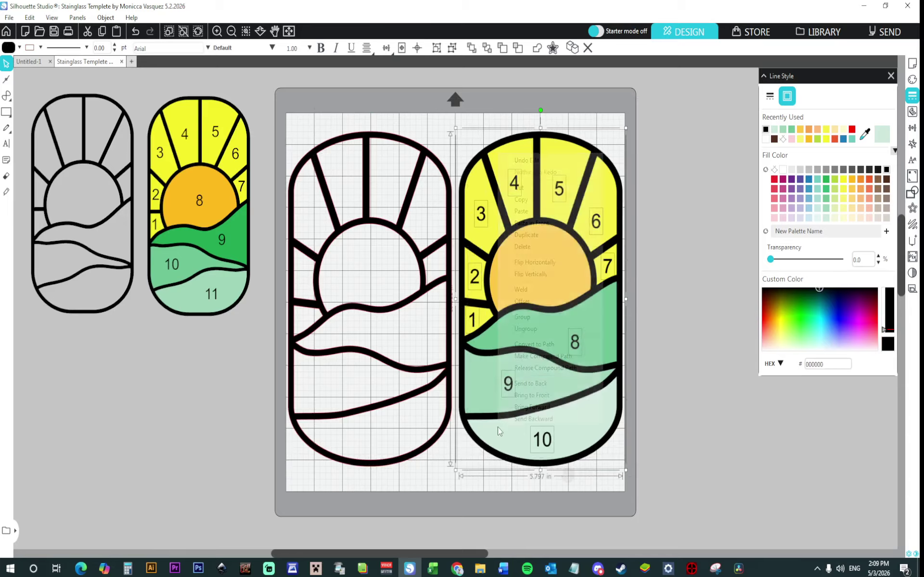
pyautogui.click(523, 317)
# Set the line colour of the unfilled welded outline to black and deselect it.
pyautogui.click(422, 161)
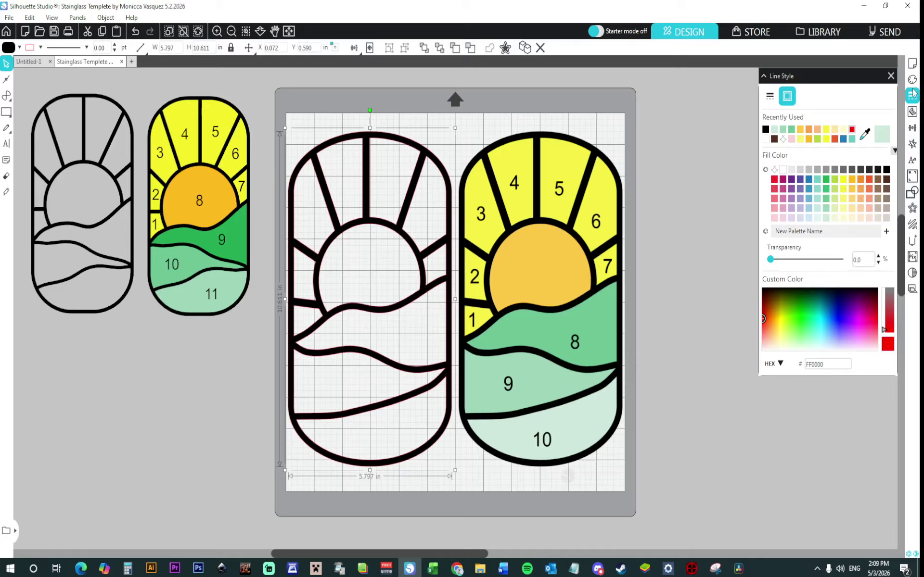
pyautogui.click(765, 130)
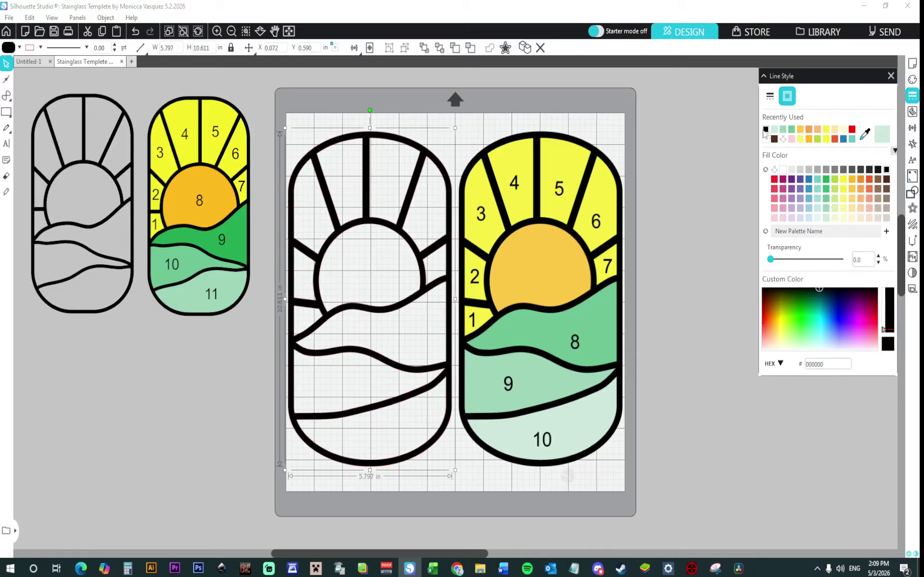
pyautogui.click(685, 113)
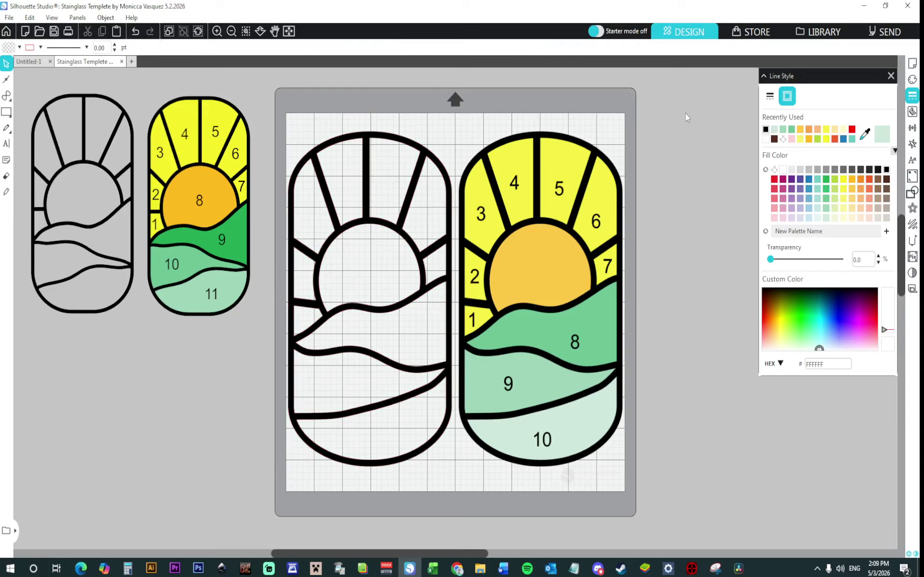